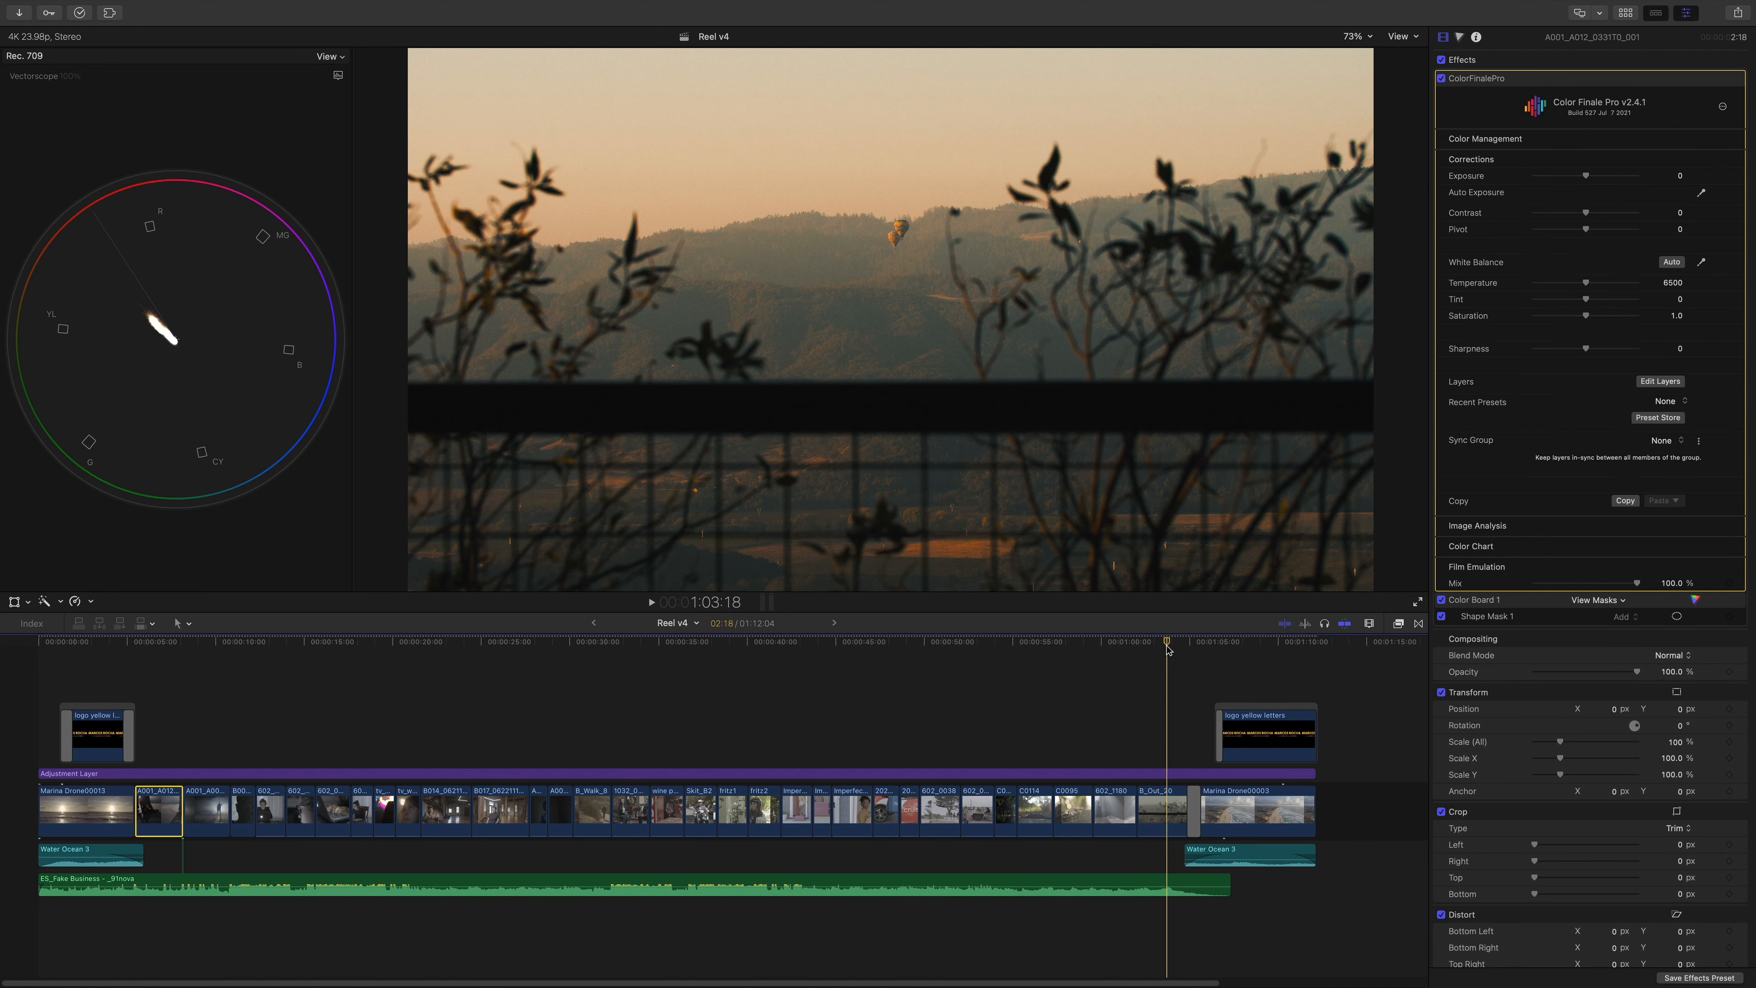
Step: Park the playhead at about 7:08 in the A001_A012 clip and open that clip's RED RAW settings over the viewer
{"action": "left_click_drag", "start_coordinate": [1167, 650], "coordinate": [169, 730]}
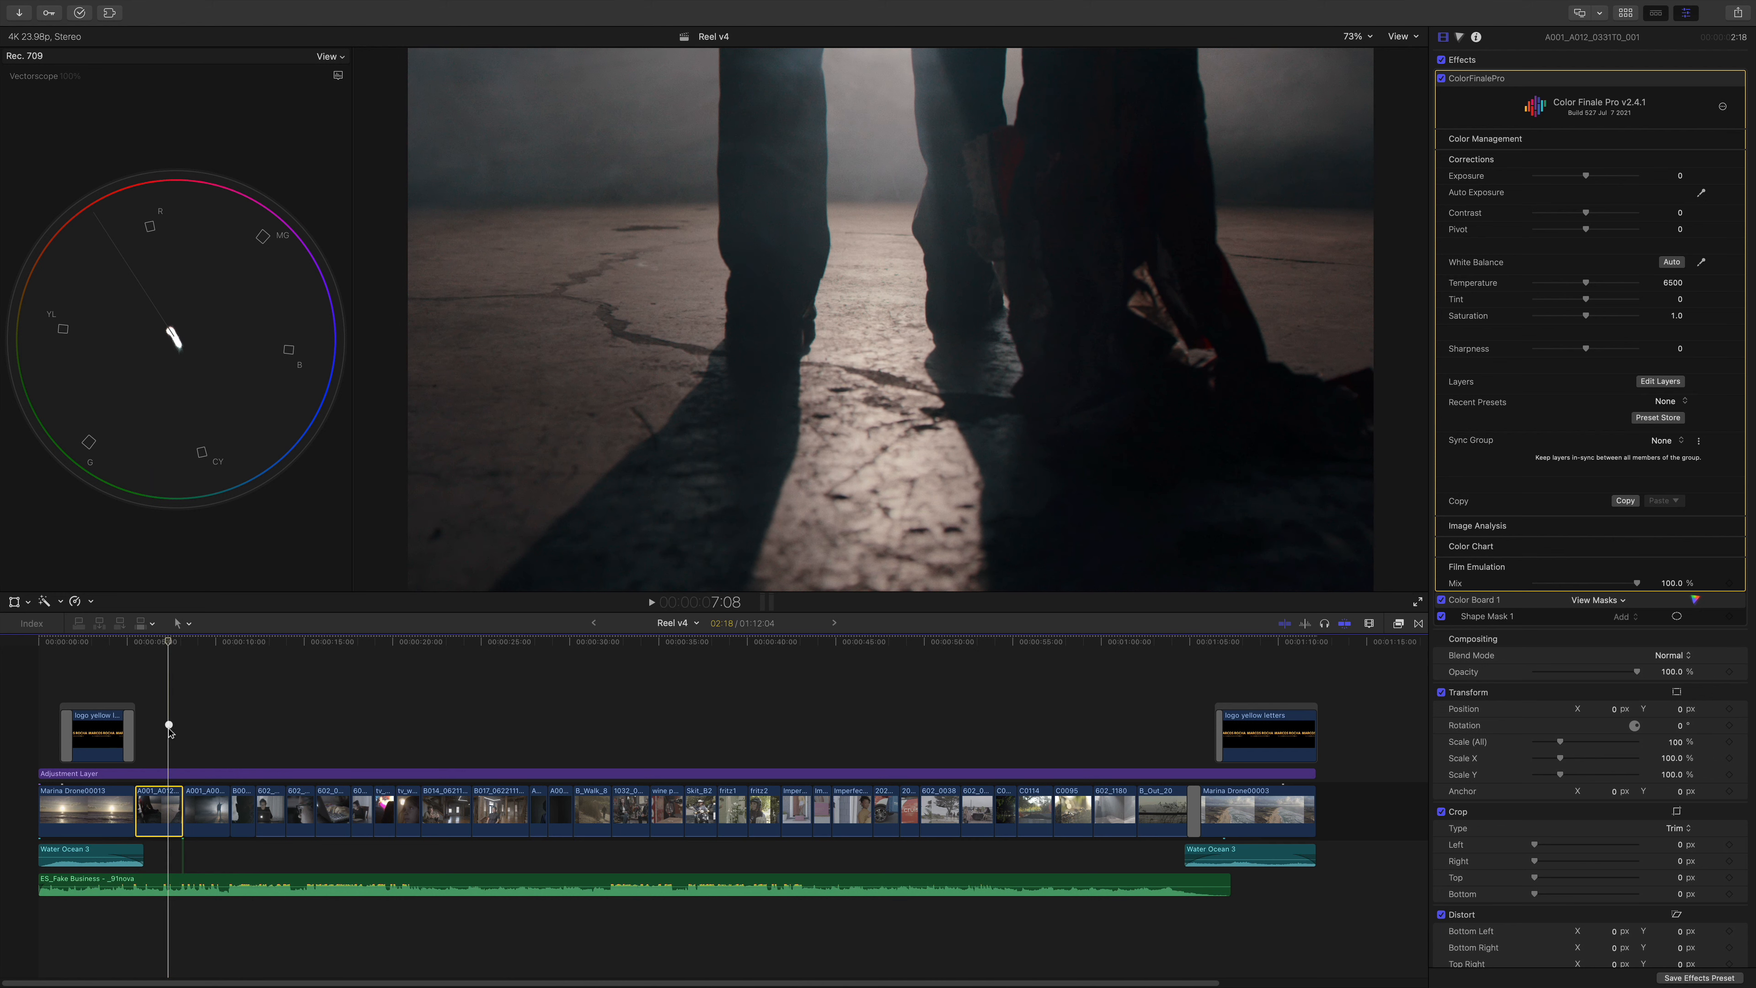
{"action": "left_click", "coordinate": [1476, 37]}
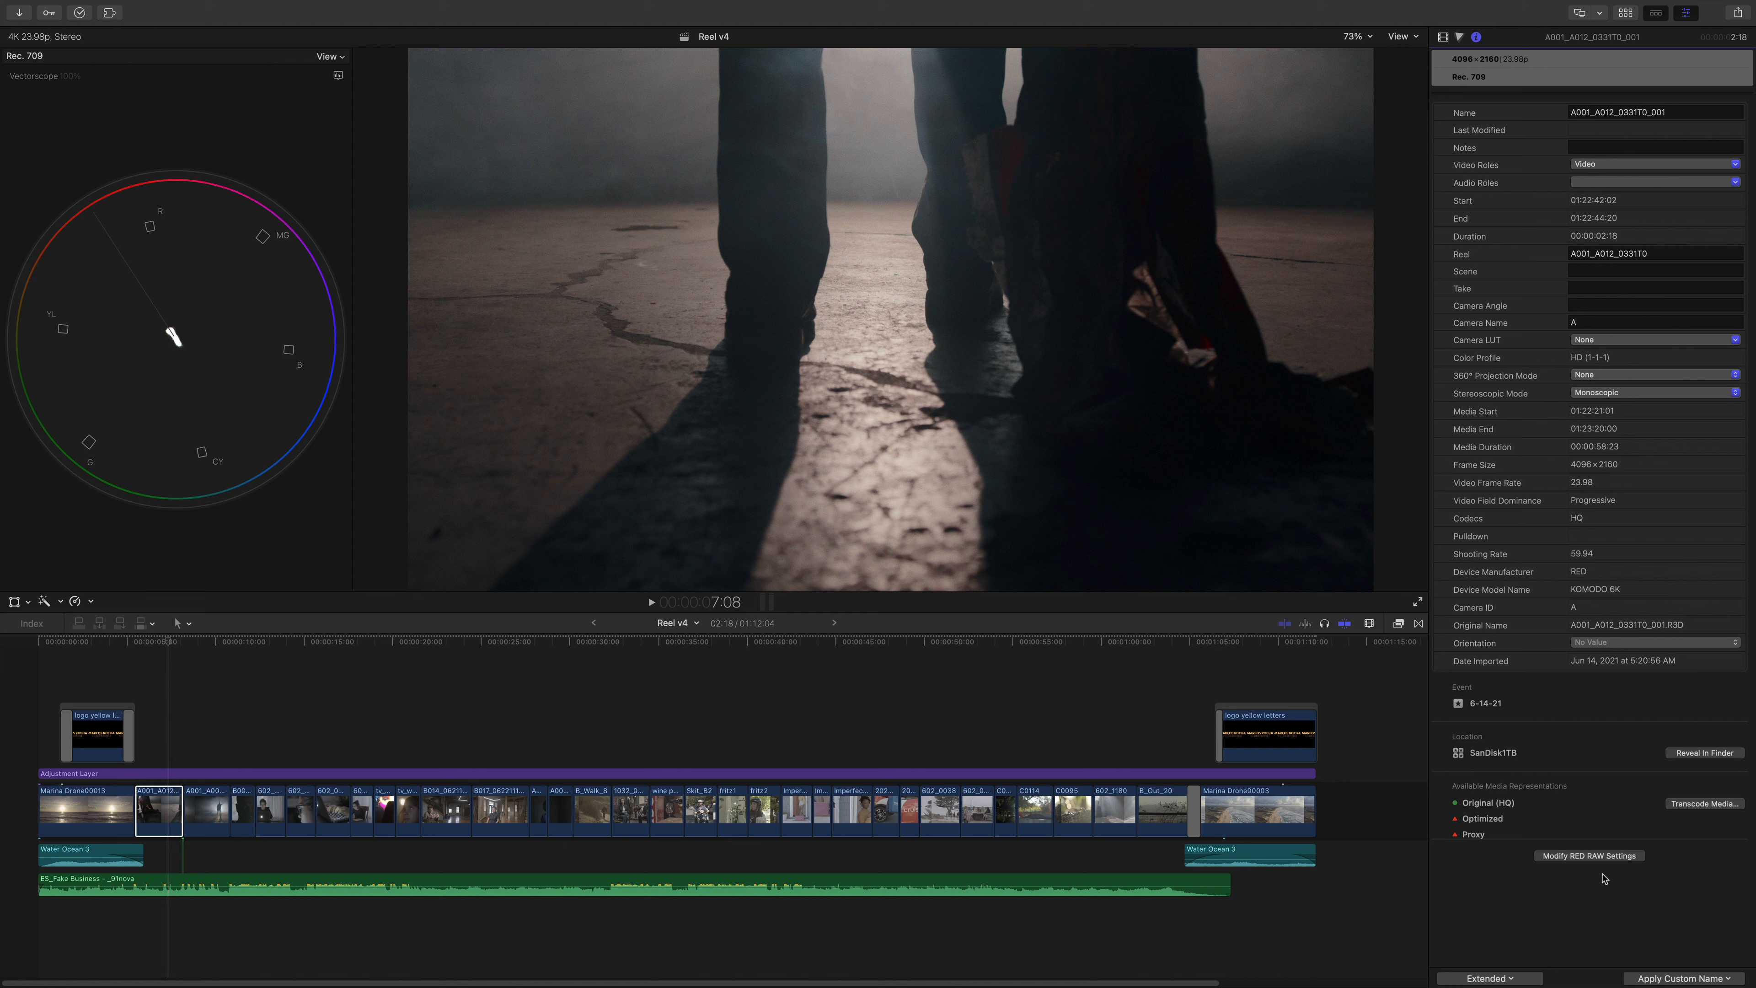
{"action": "left_click", "coordinate": [1590, 858]}
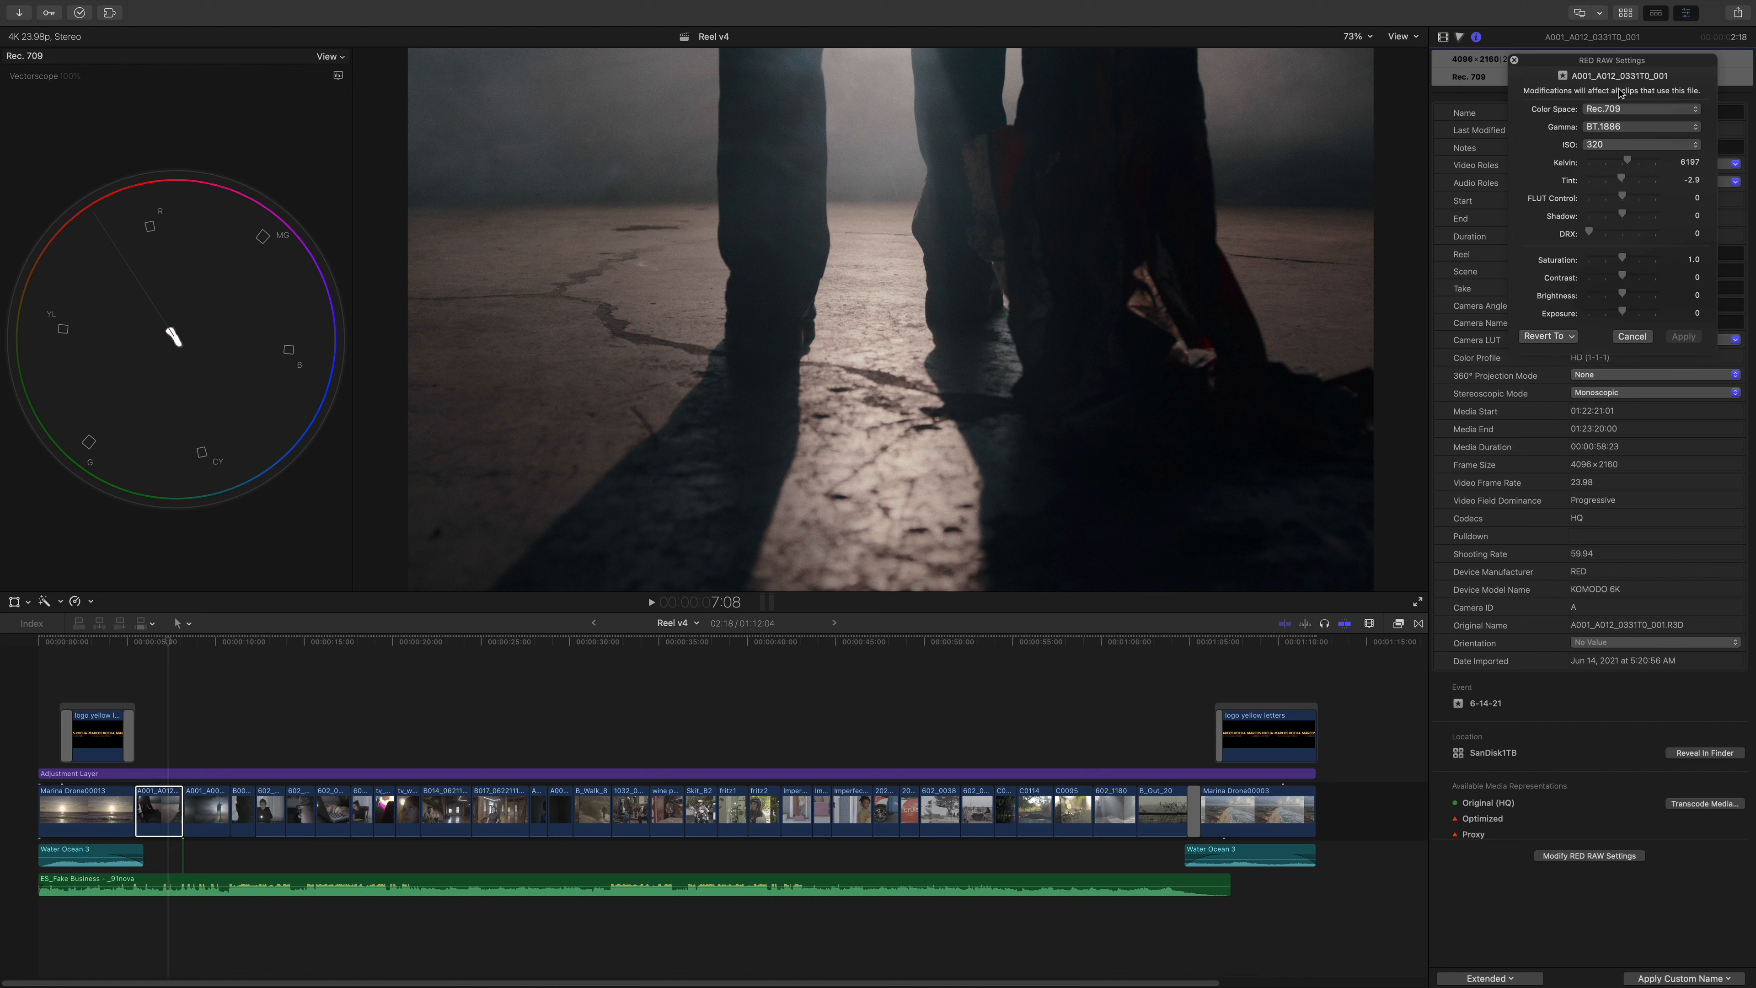
{"action": "left_click_drag", "start_coordinate": [1611, 87], "coordinate": [975, 173]}
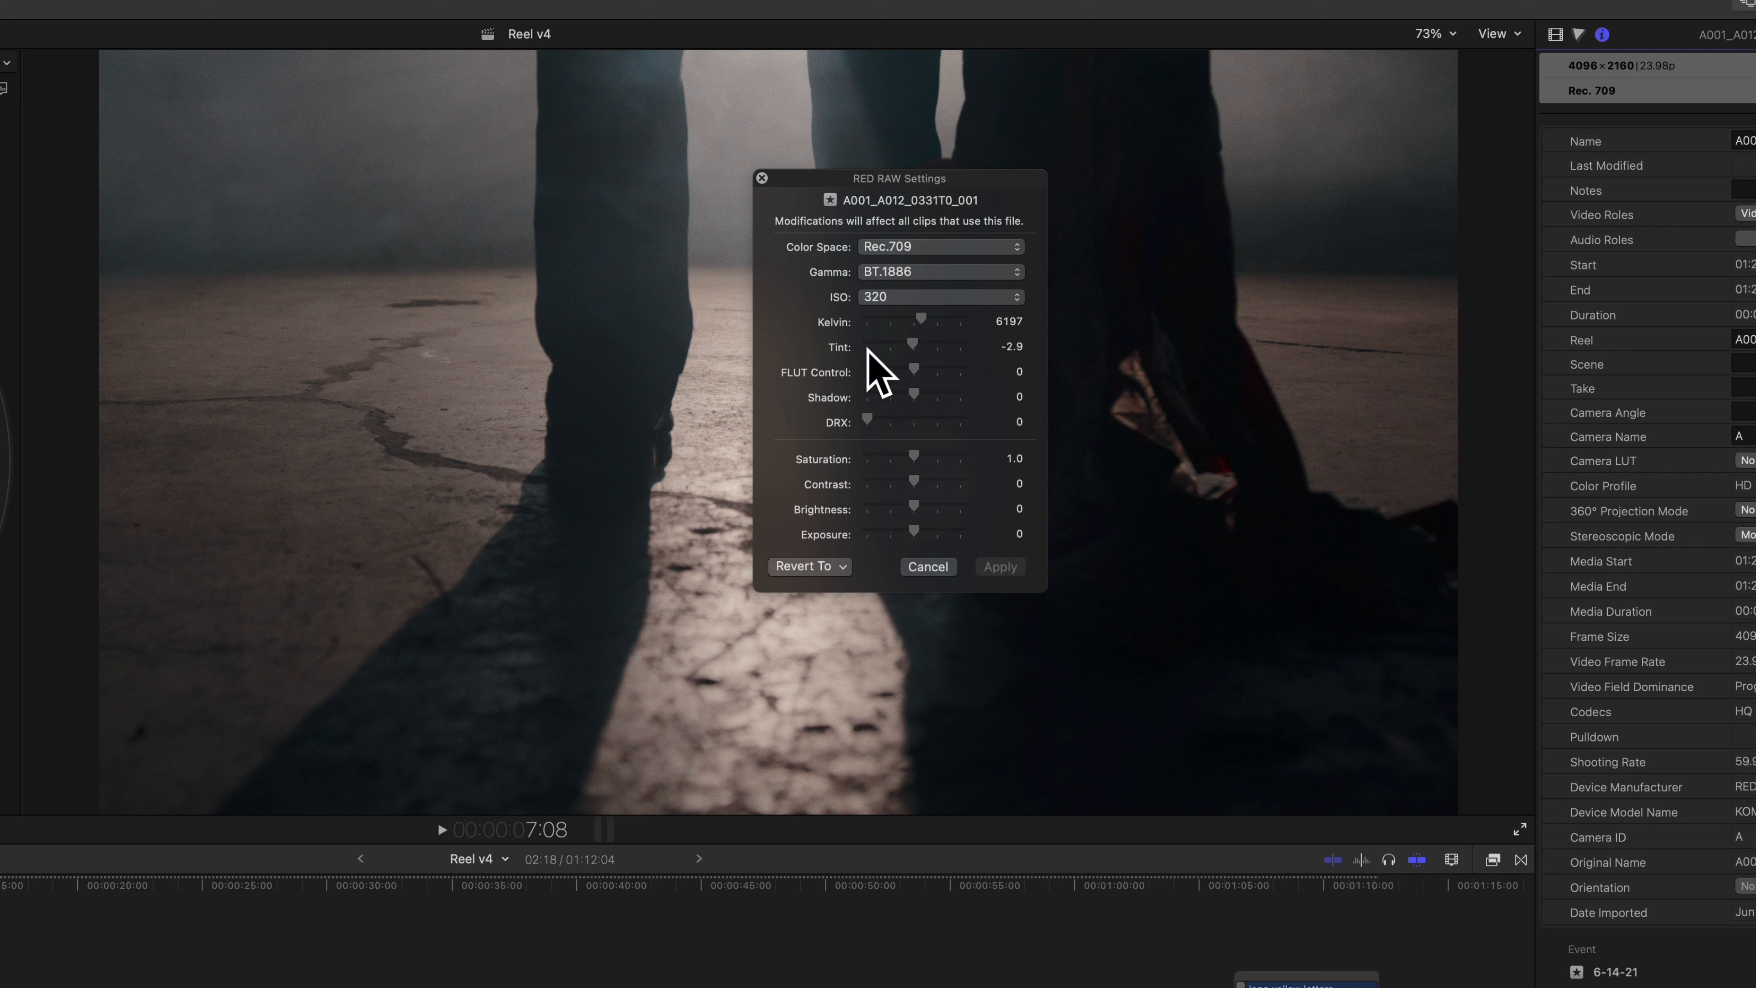
Step: Review the ISO choices and revert options in the RED RAW settings, and close them without changing anything
{"action": "left_click", "coordinate": [877, 301]}
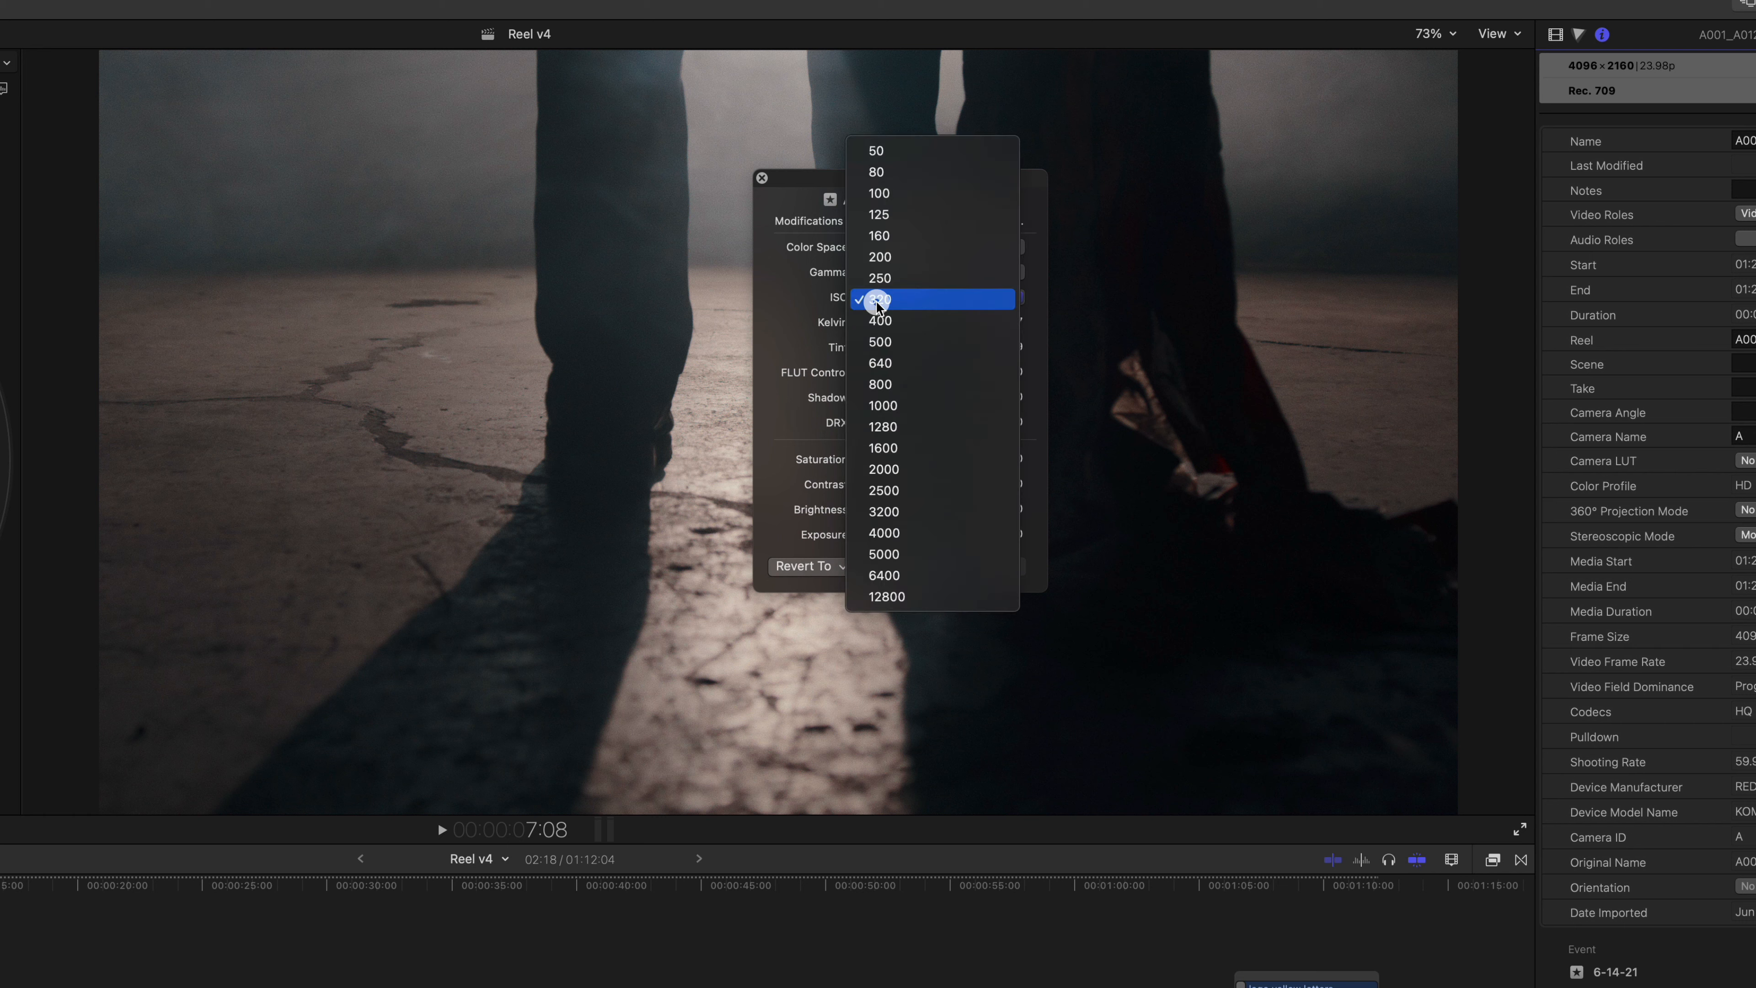
{"action": "left_click", "coordinate": [821, 309]}
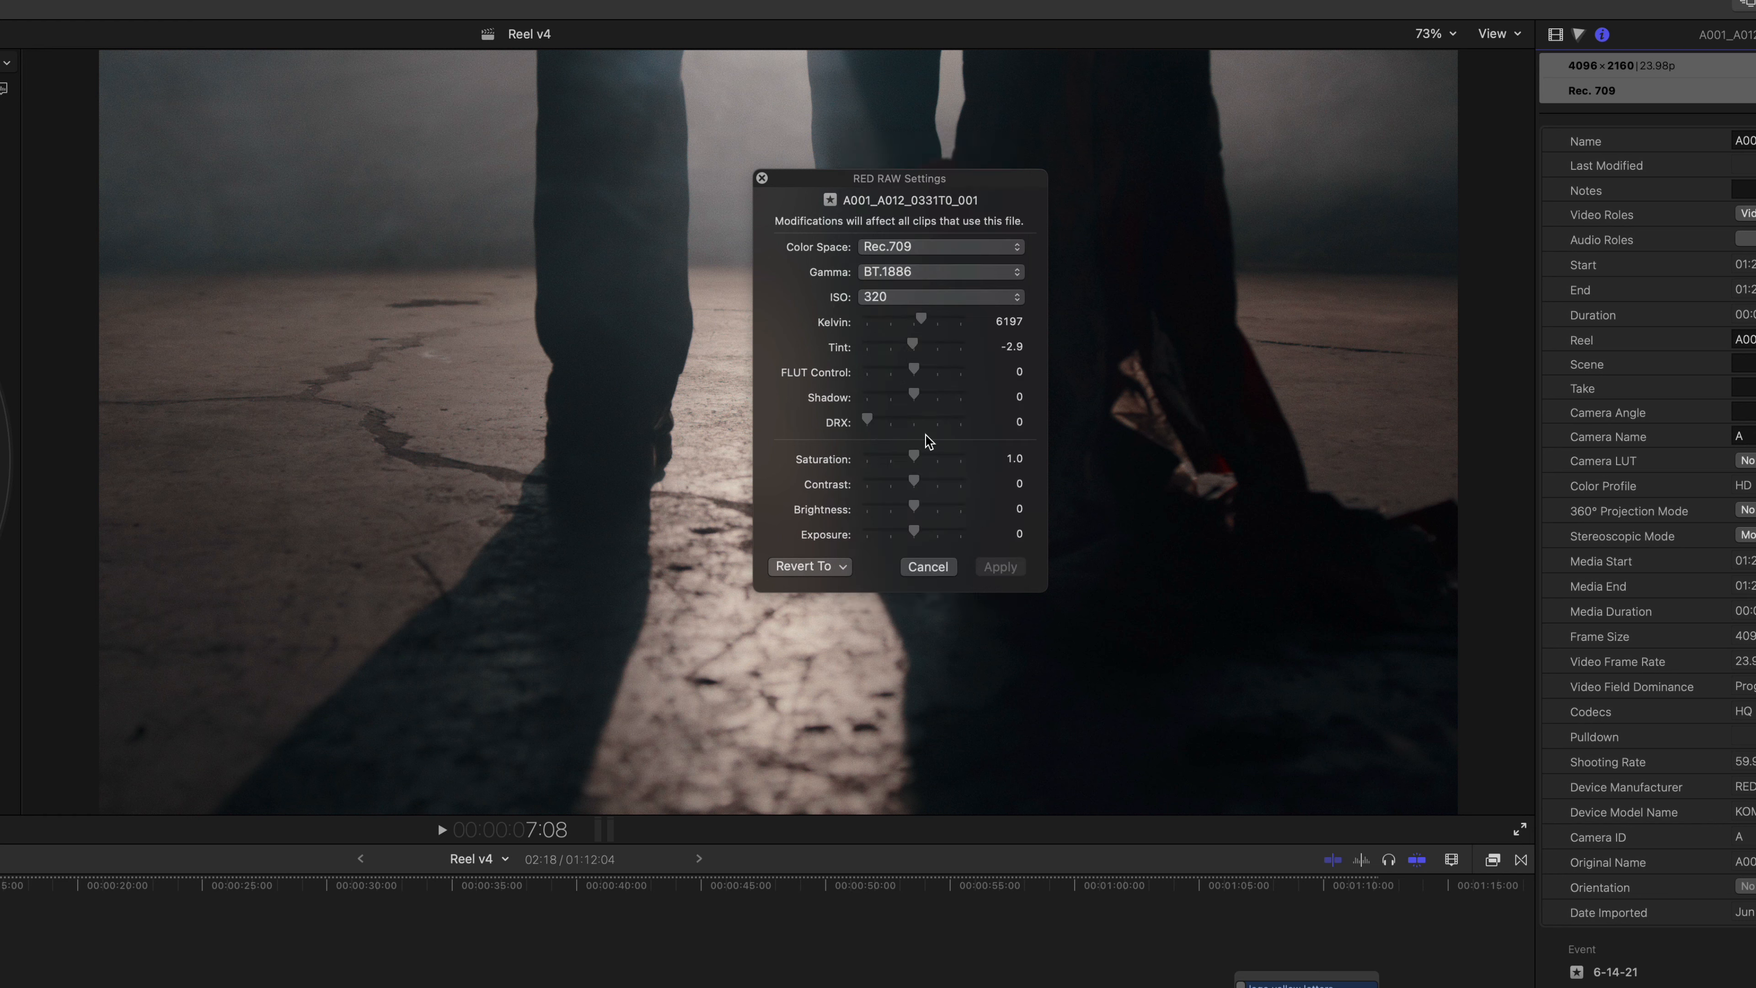
{"action": "left_click", "coordinate": [828, 567]}
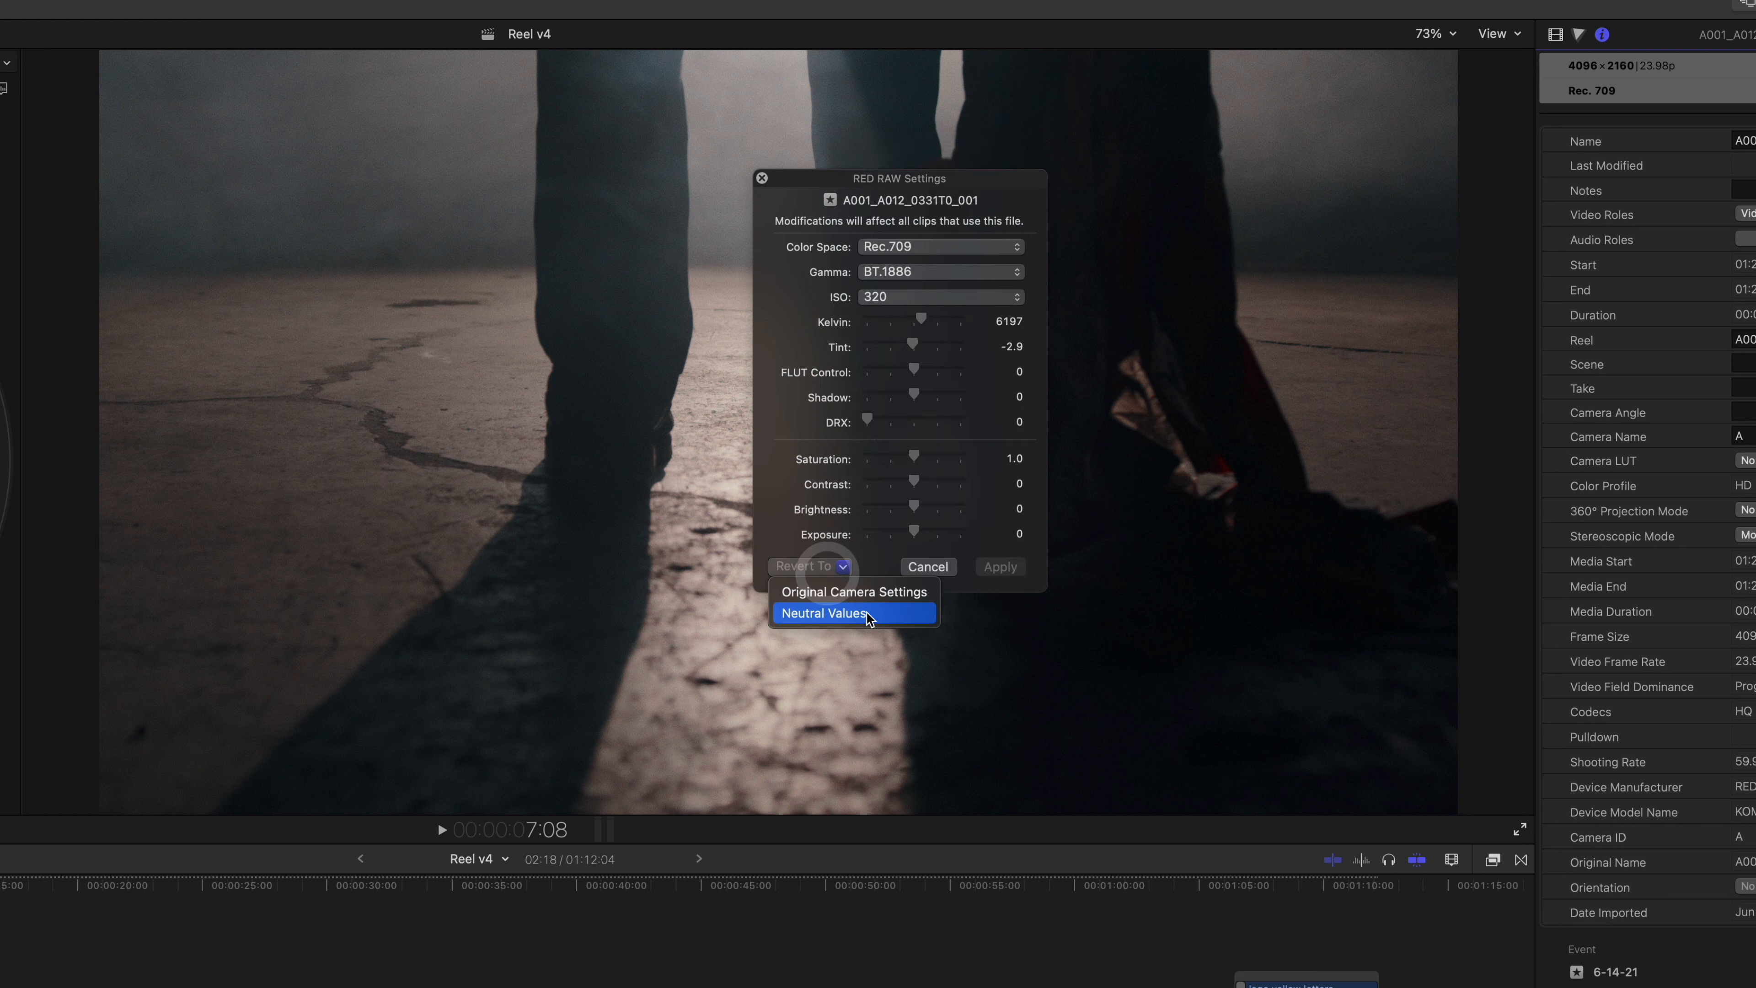
{"action": "left_click", "coordinate": [784, 509]}
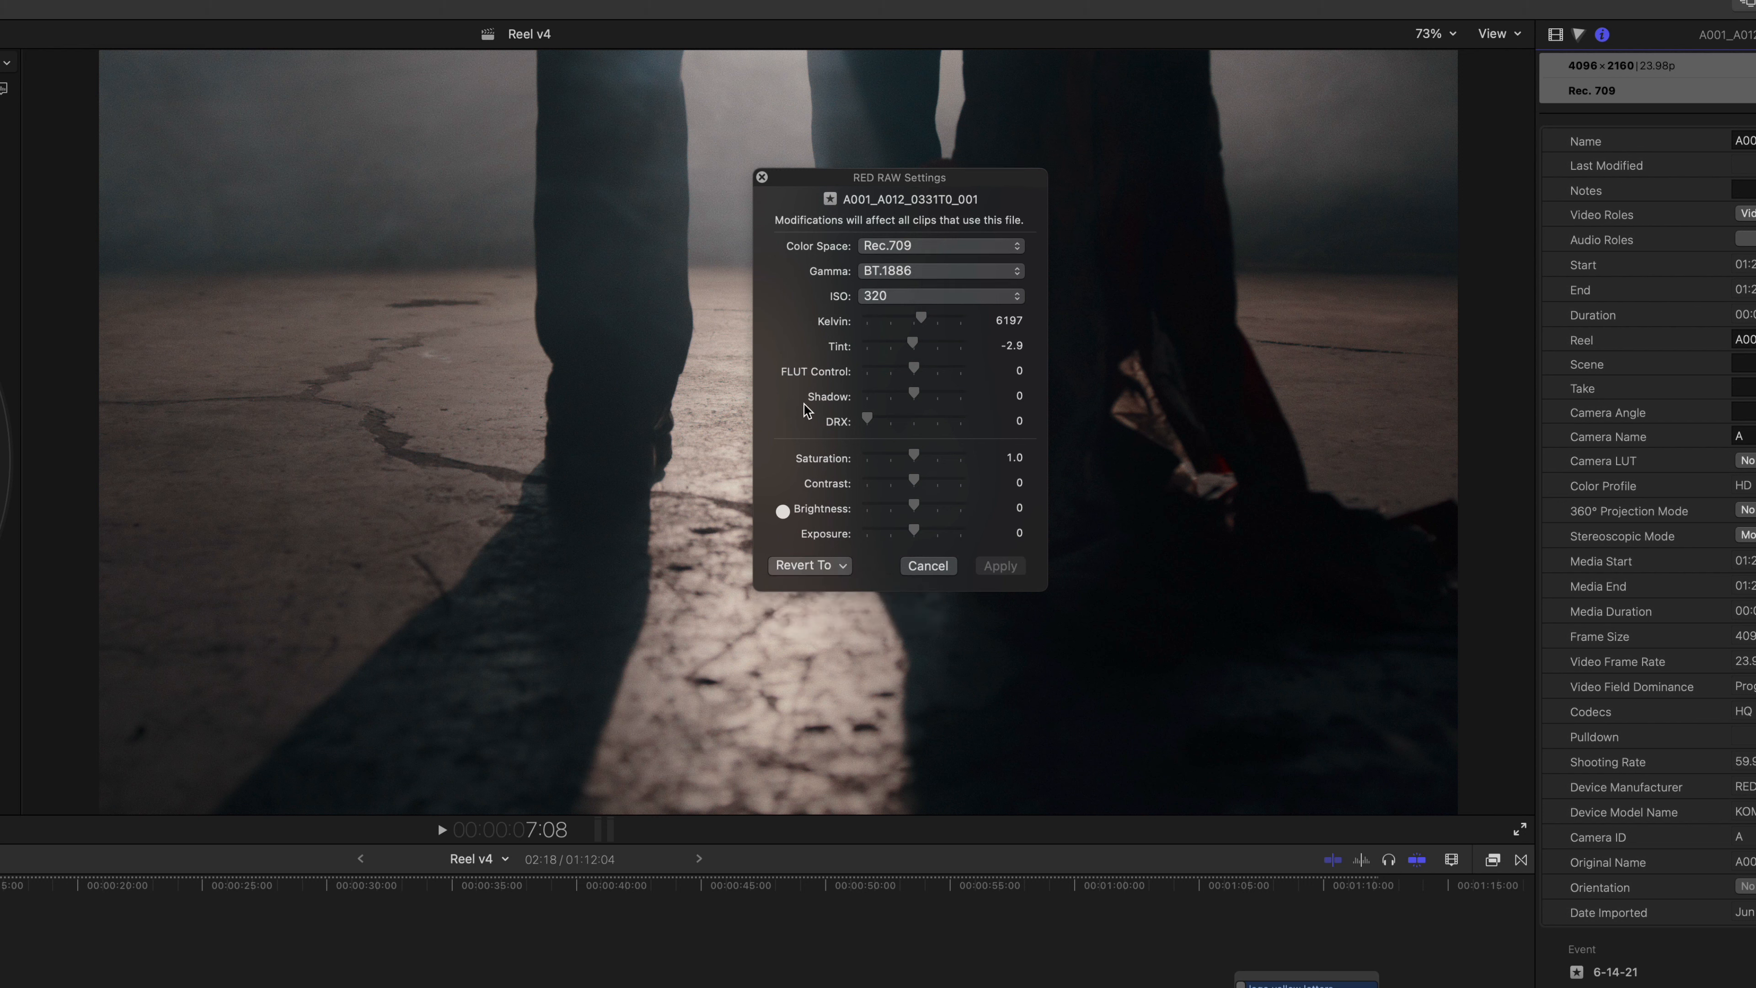
{"action": "left_click", "coordinate": [762, 178]}
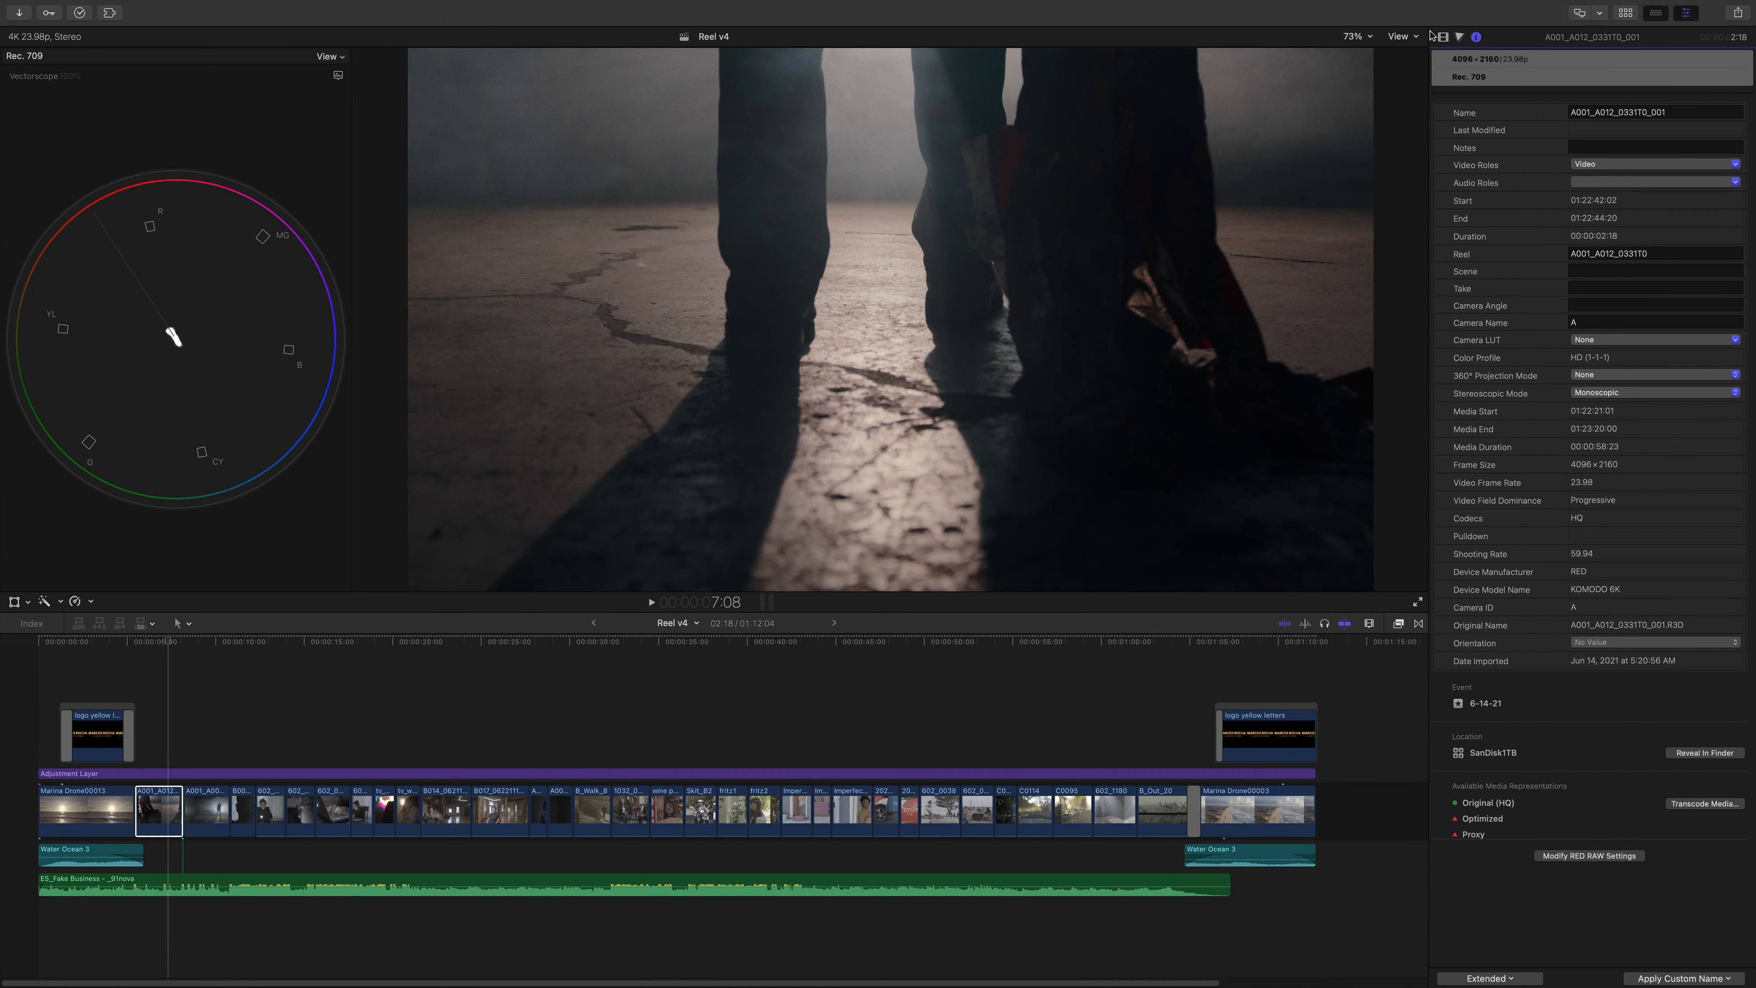
Step: Open the Color Finale Pro layers of the A001_A012 clip and examine the Color Wheels layer's lift, gamma and gain
{"action": "left_click", "coordinate": [1442, 37]}
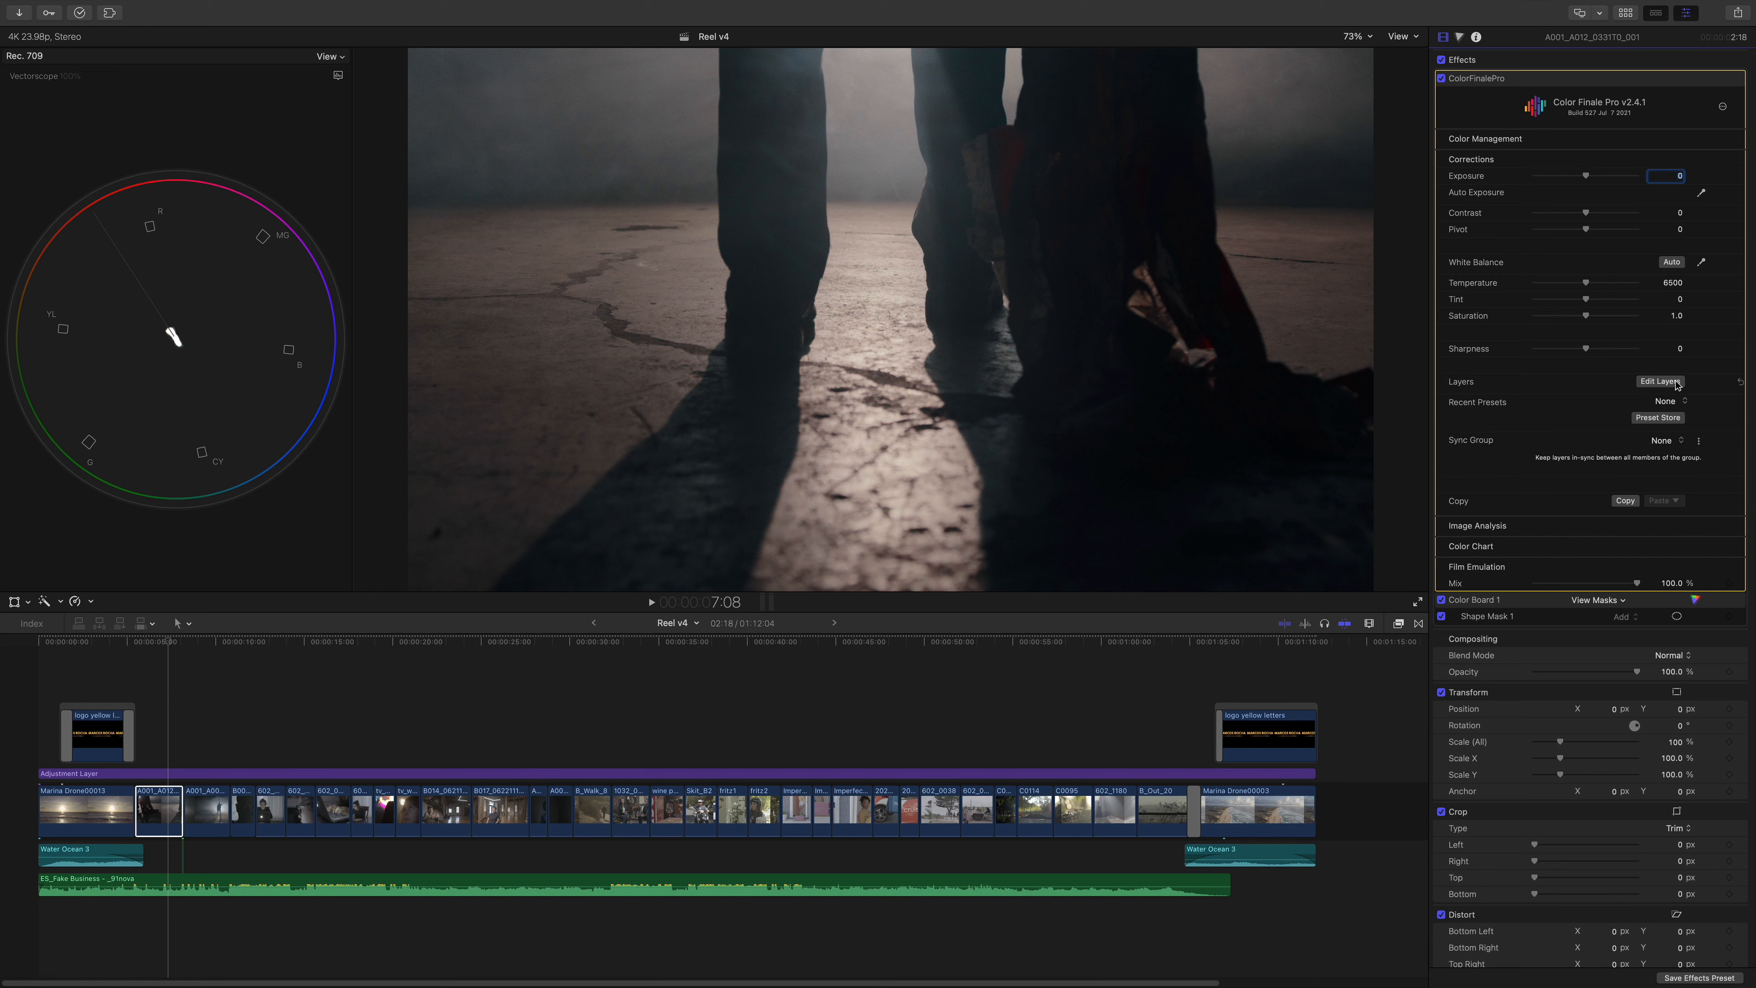
{"action": "left_click", "coordinate": [1660, 381]}
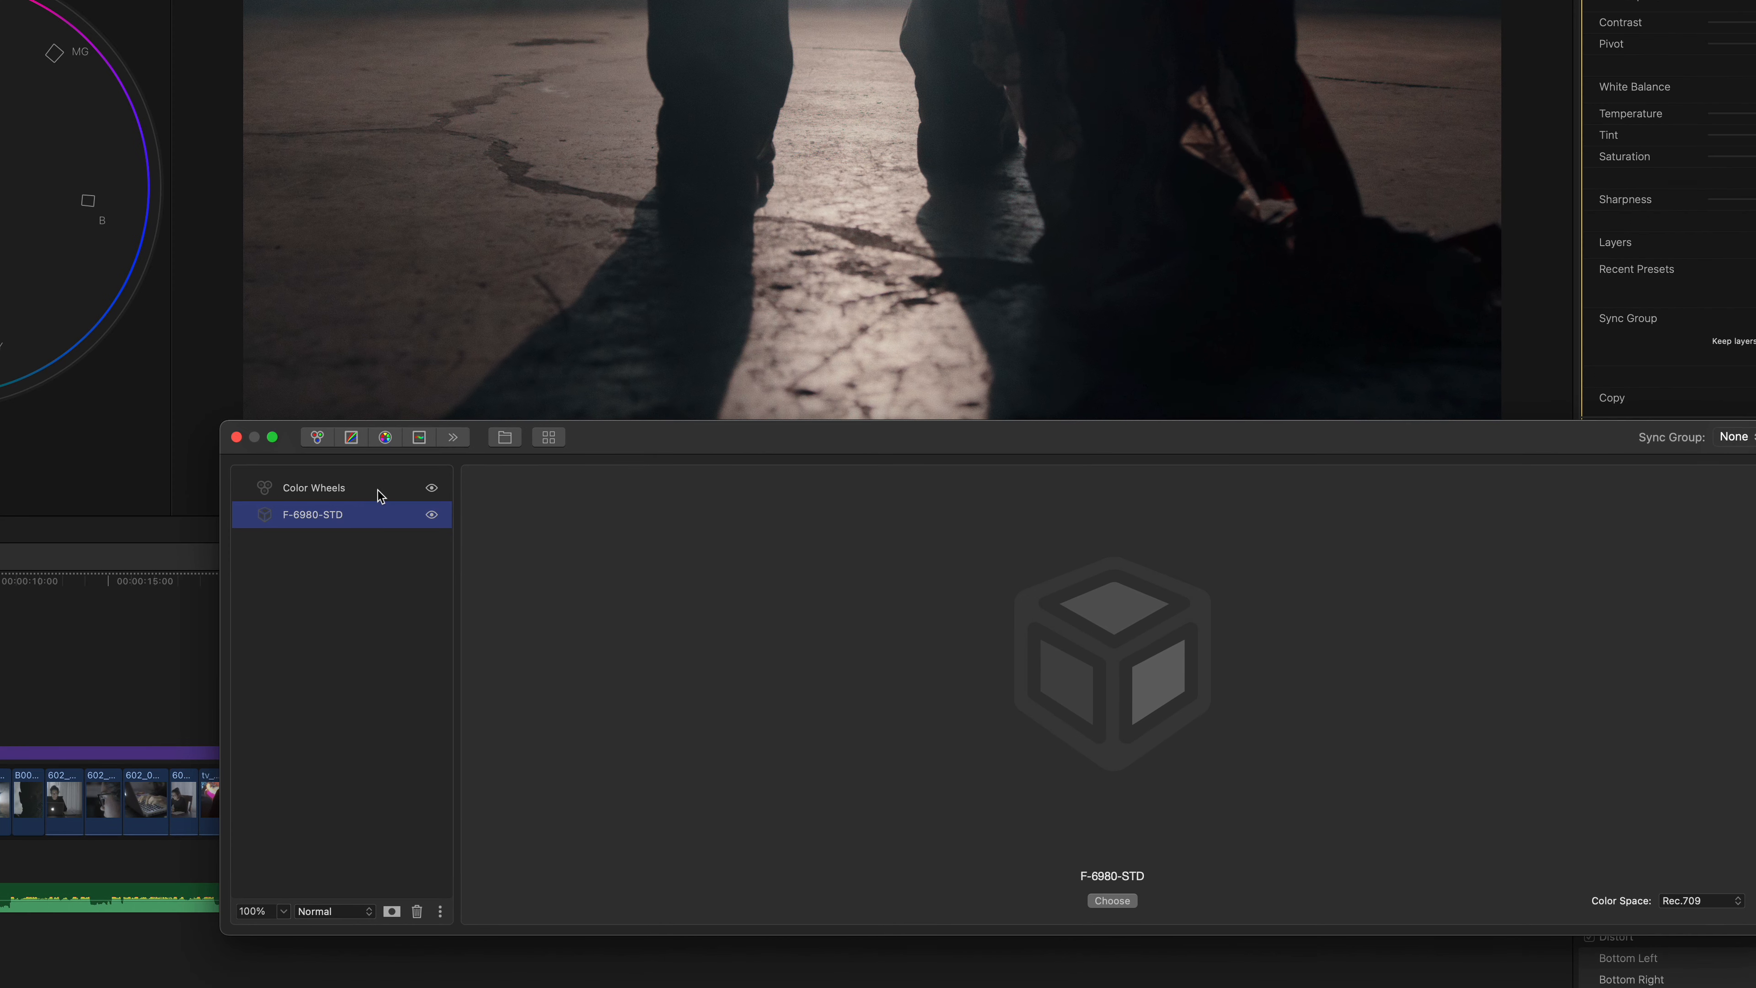
{"action": "left_click", "coordinate": [336, 487]}
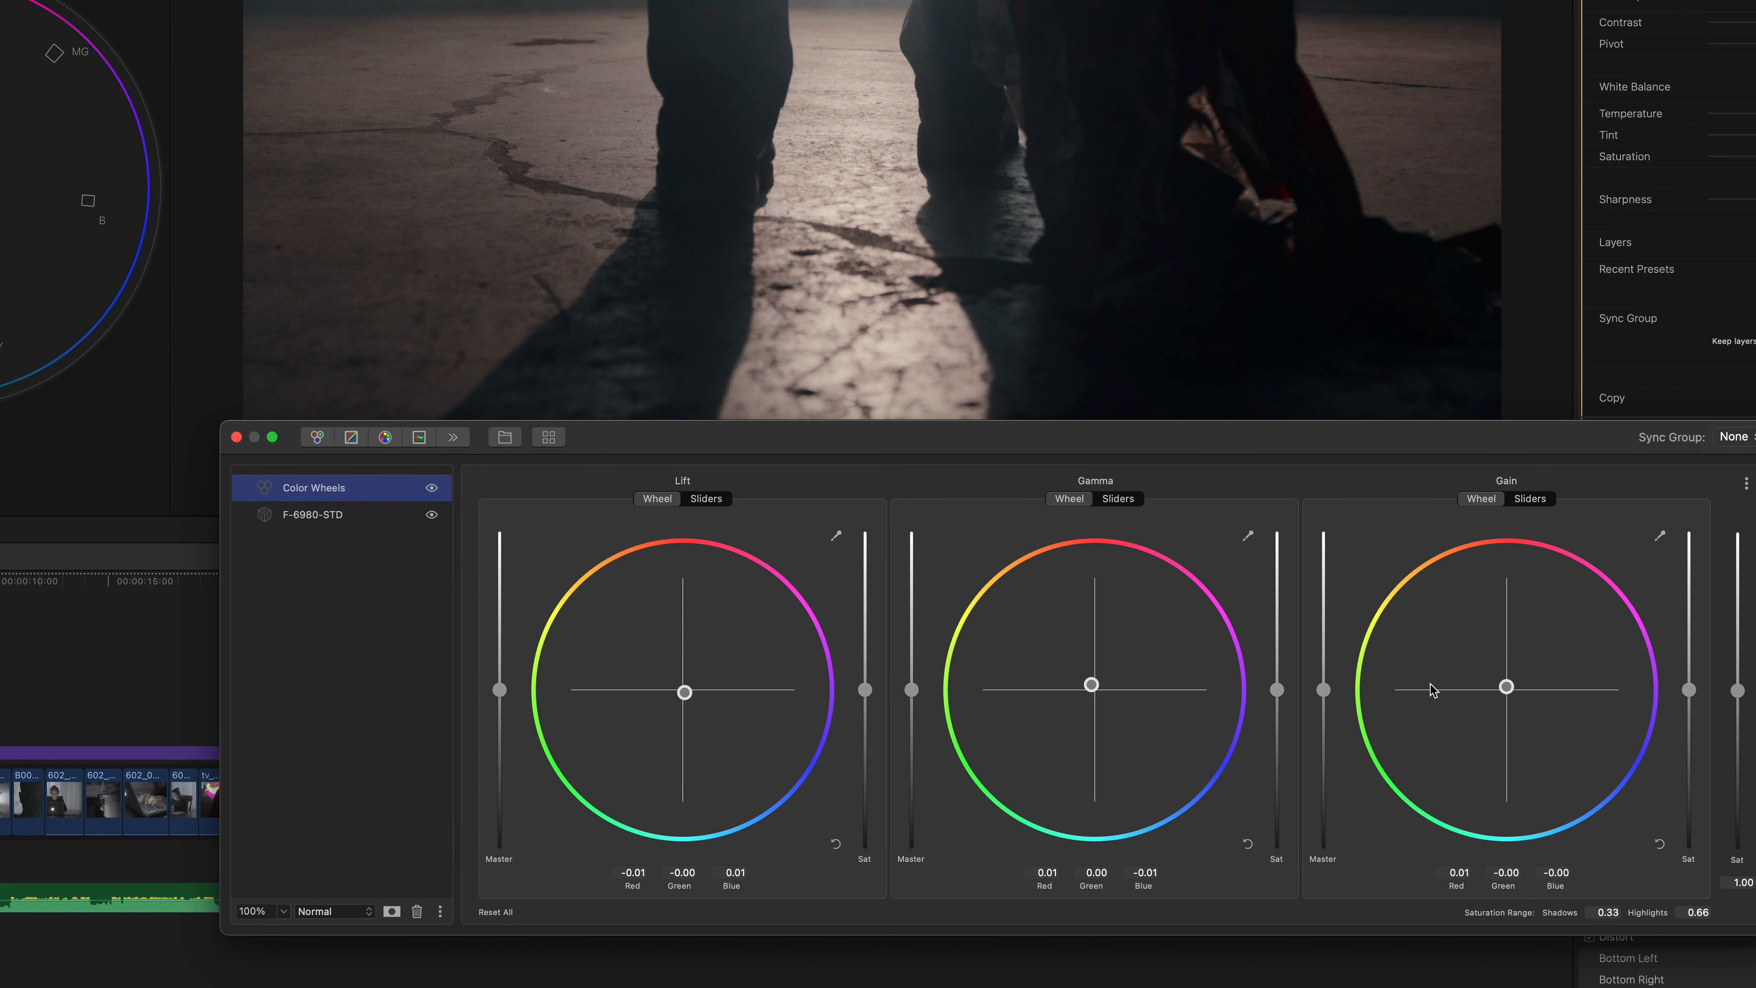
Step: Hide the Color Wheels and F-6980-STD layers and move the layer editor clear of the image to examine the ungraded shot
{"action": "left_click", "coordinate": [432, 489]}
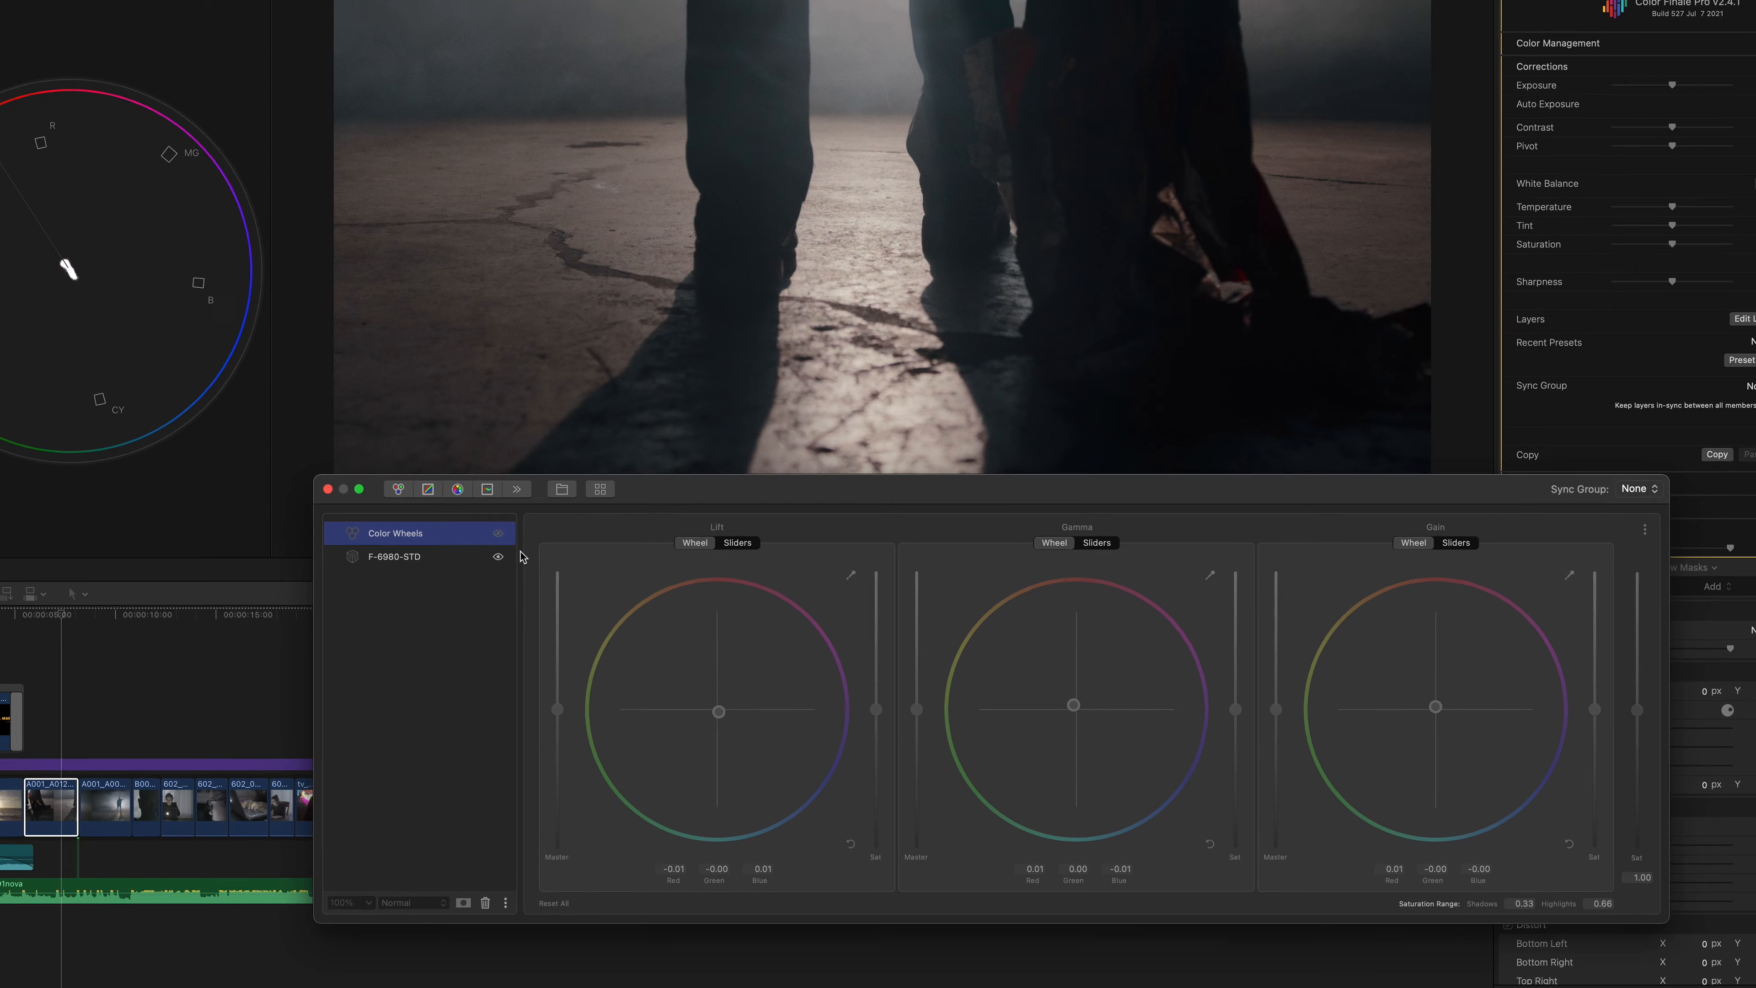
{"action": "left_click", "coordinate": [432, 513]}
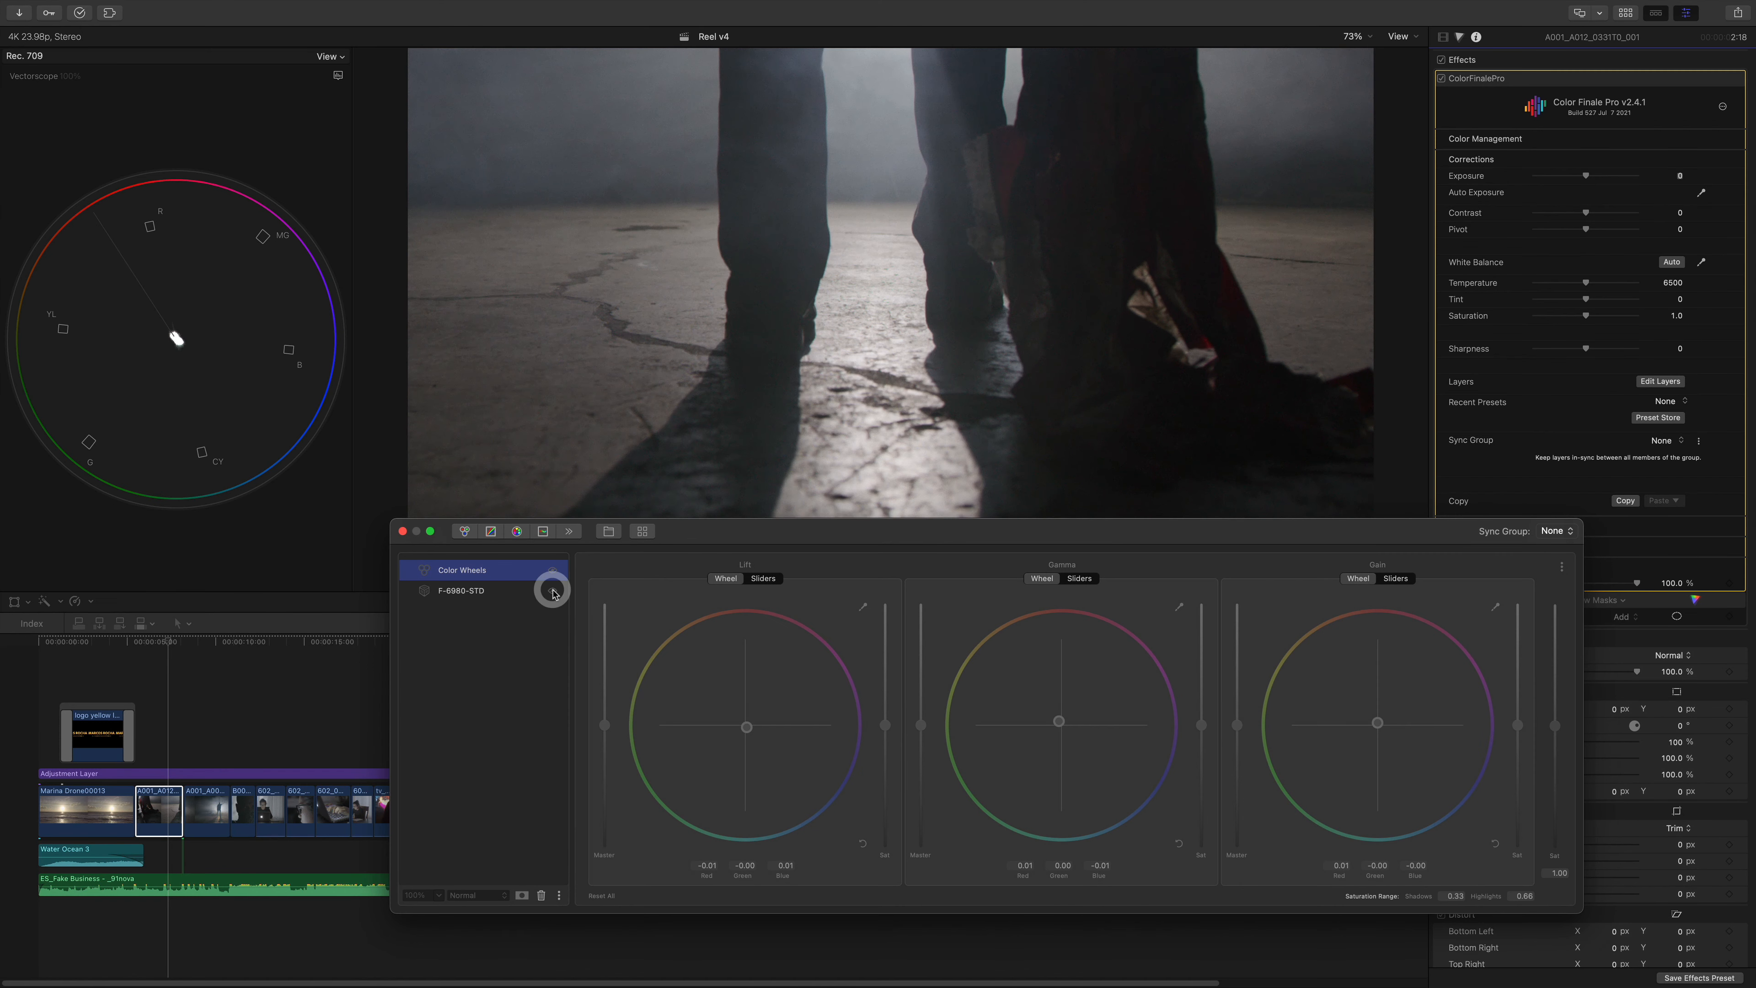
{"action": "left_click_drag", "start_coordinate": [706, 536], "coordinate": [712, 611]}
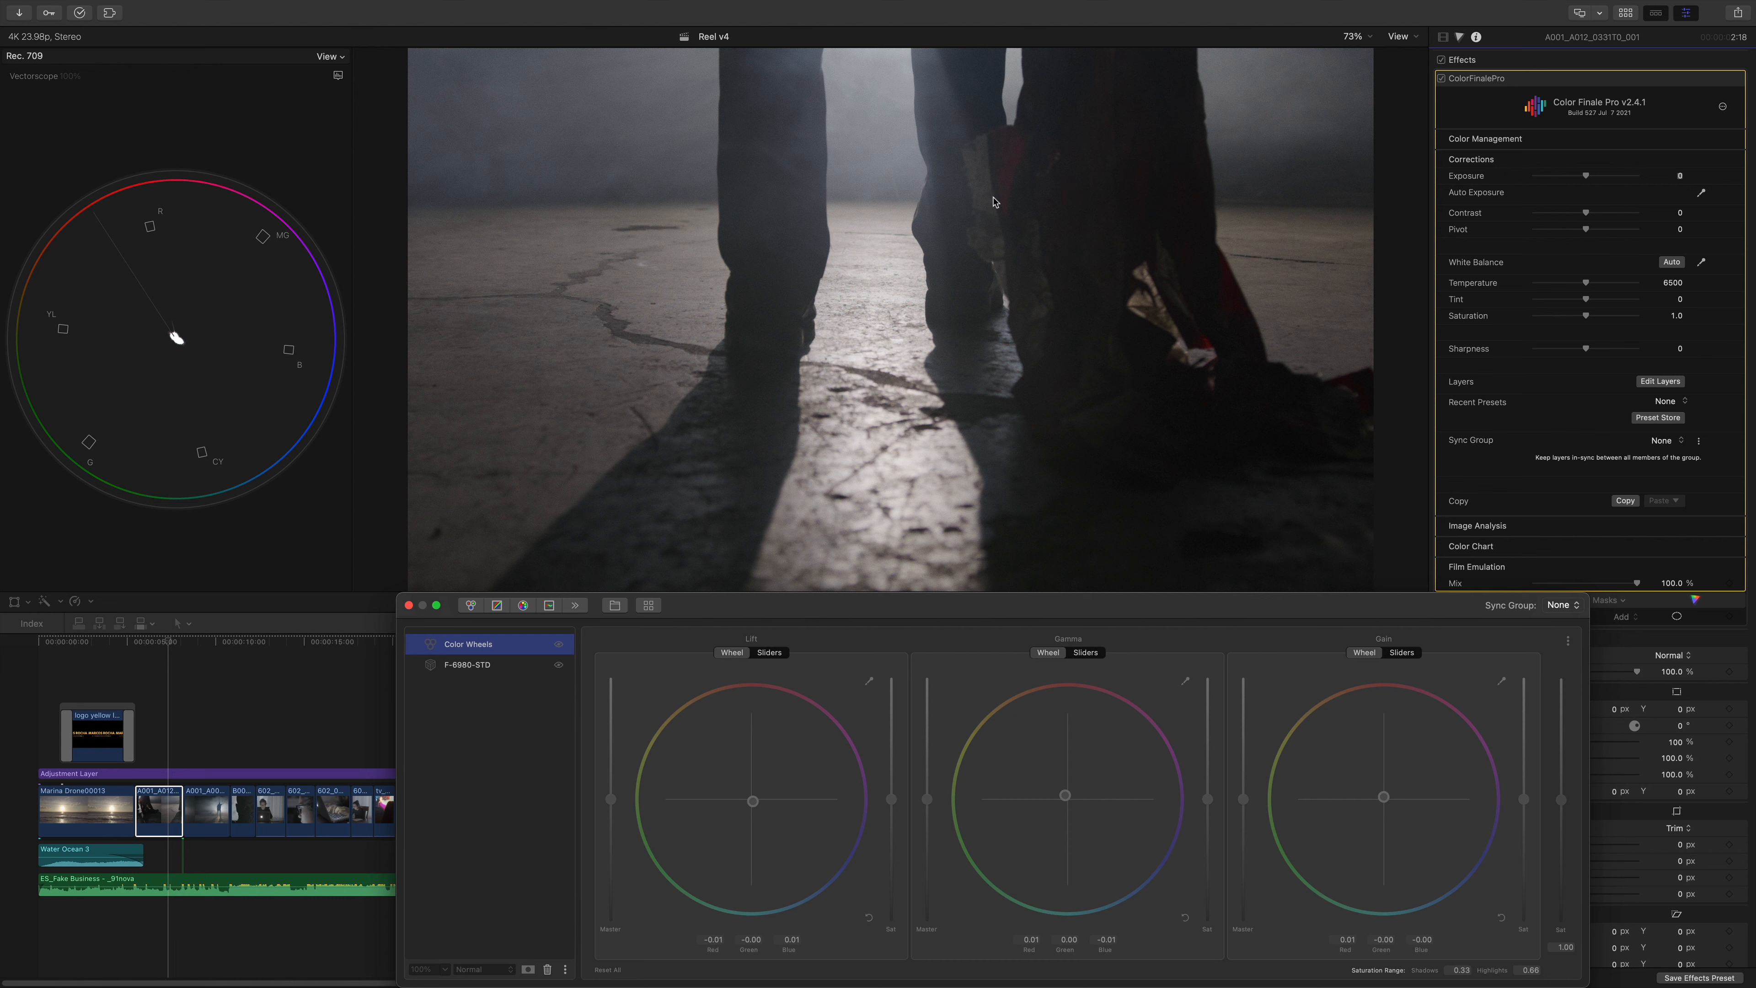
Step: Select the F-6980-STD layer and browse the built-in and IWLTBAP Standard LUT previews on the clip, leaving without importing one
{"action": "left_click", "coordinate": [498, 665]}
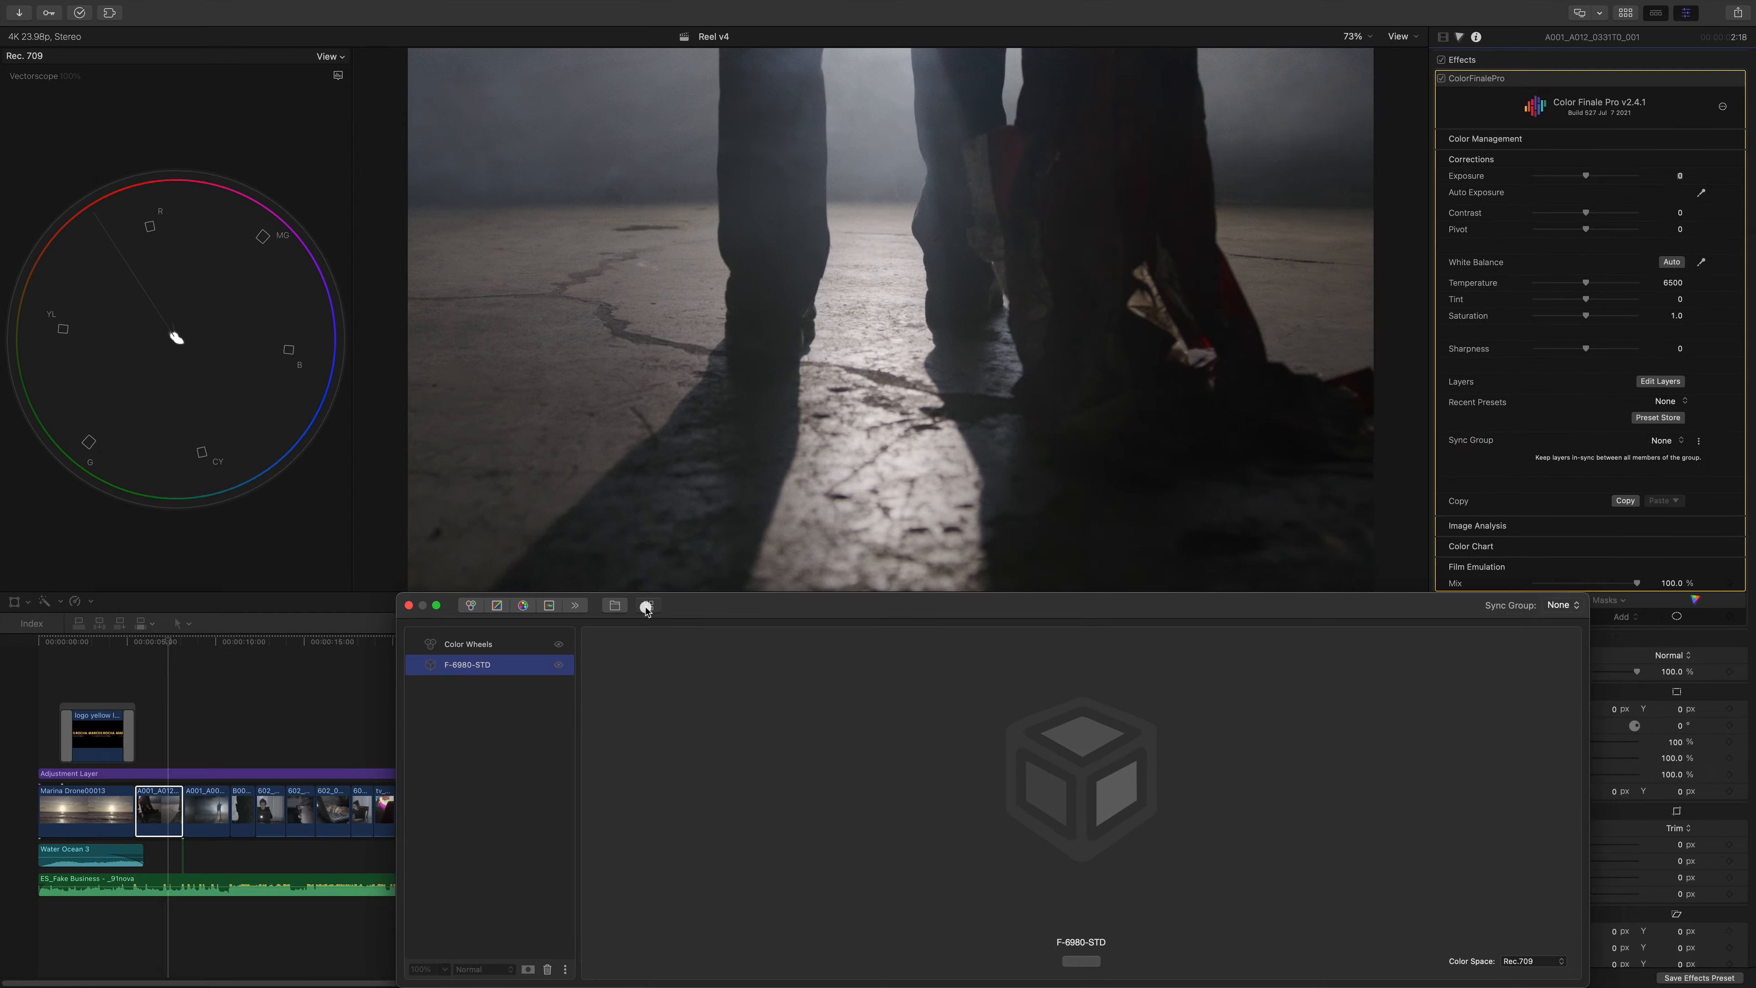
{"action": "left_click", "coordinate": [689, 491]}
{"action": "scroll", "coordinate": [852, 386], "scroll_direction": "down", "scroll_amount": 10}
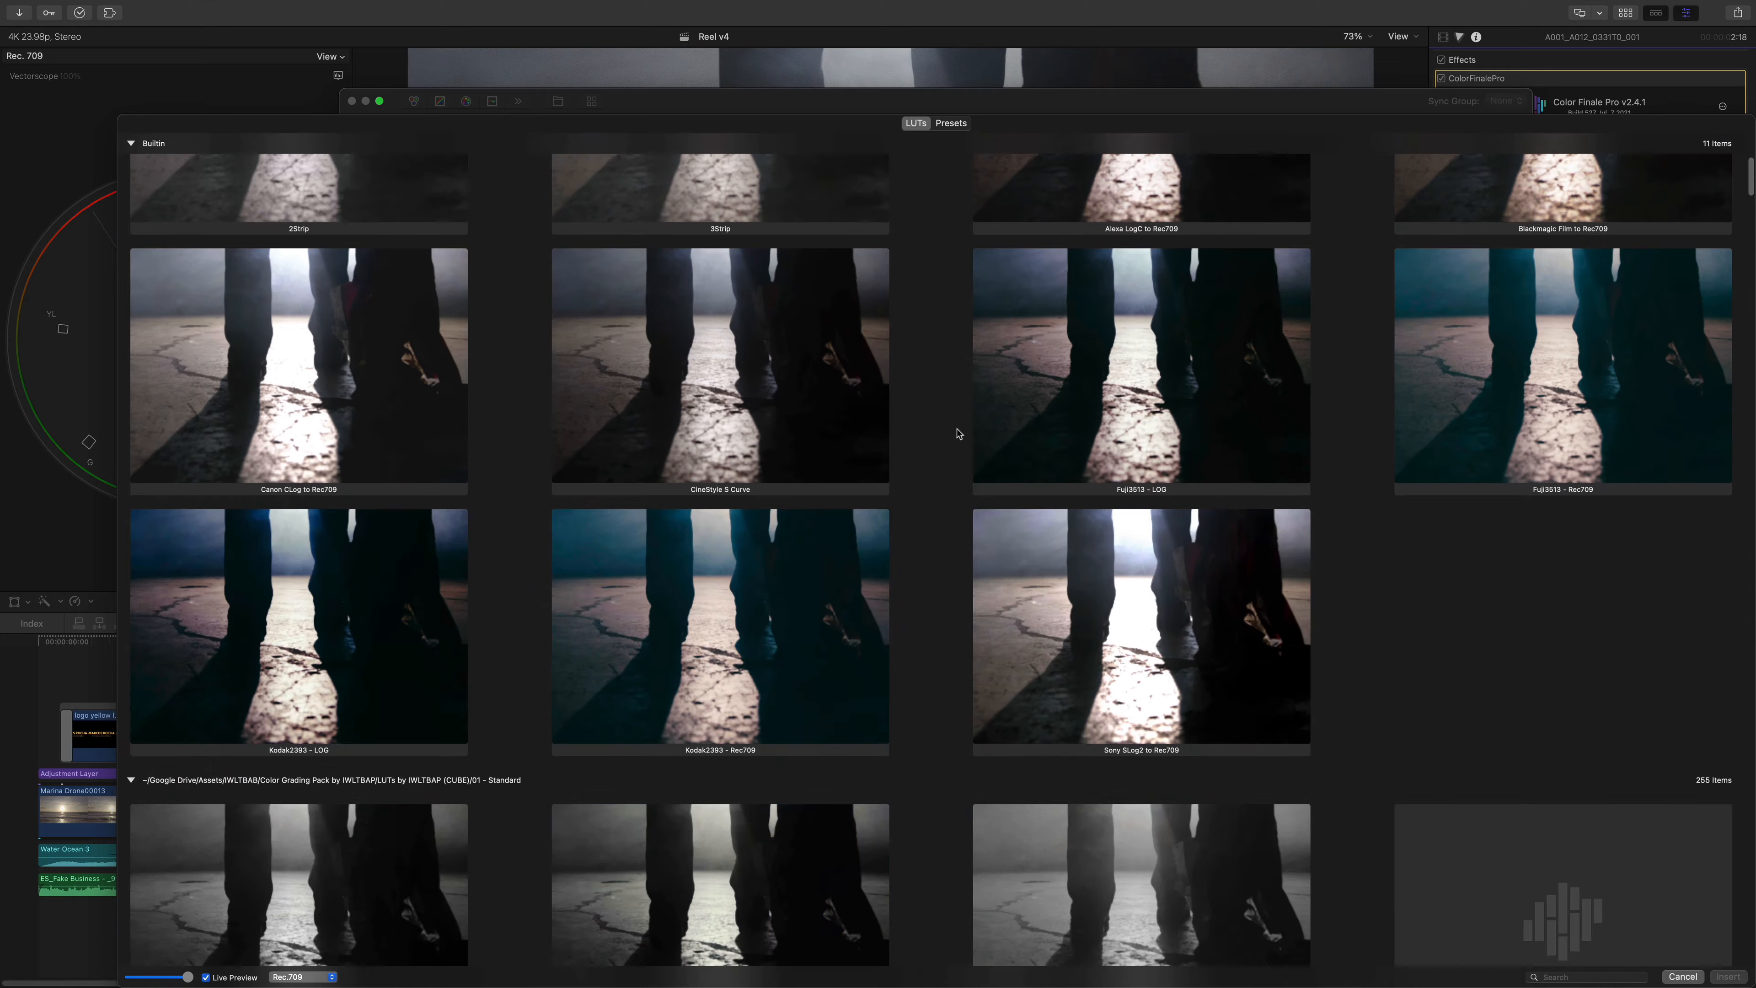
{"action": "scroll", "coordinate": [1008, 480], "scroll_direction": "up", "scroll_amount": 5}
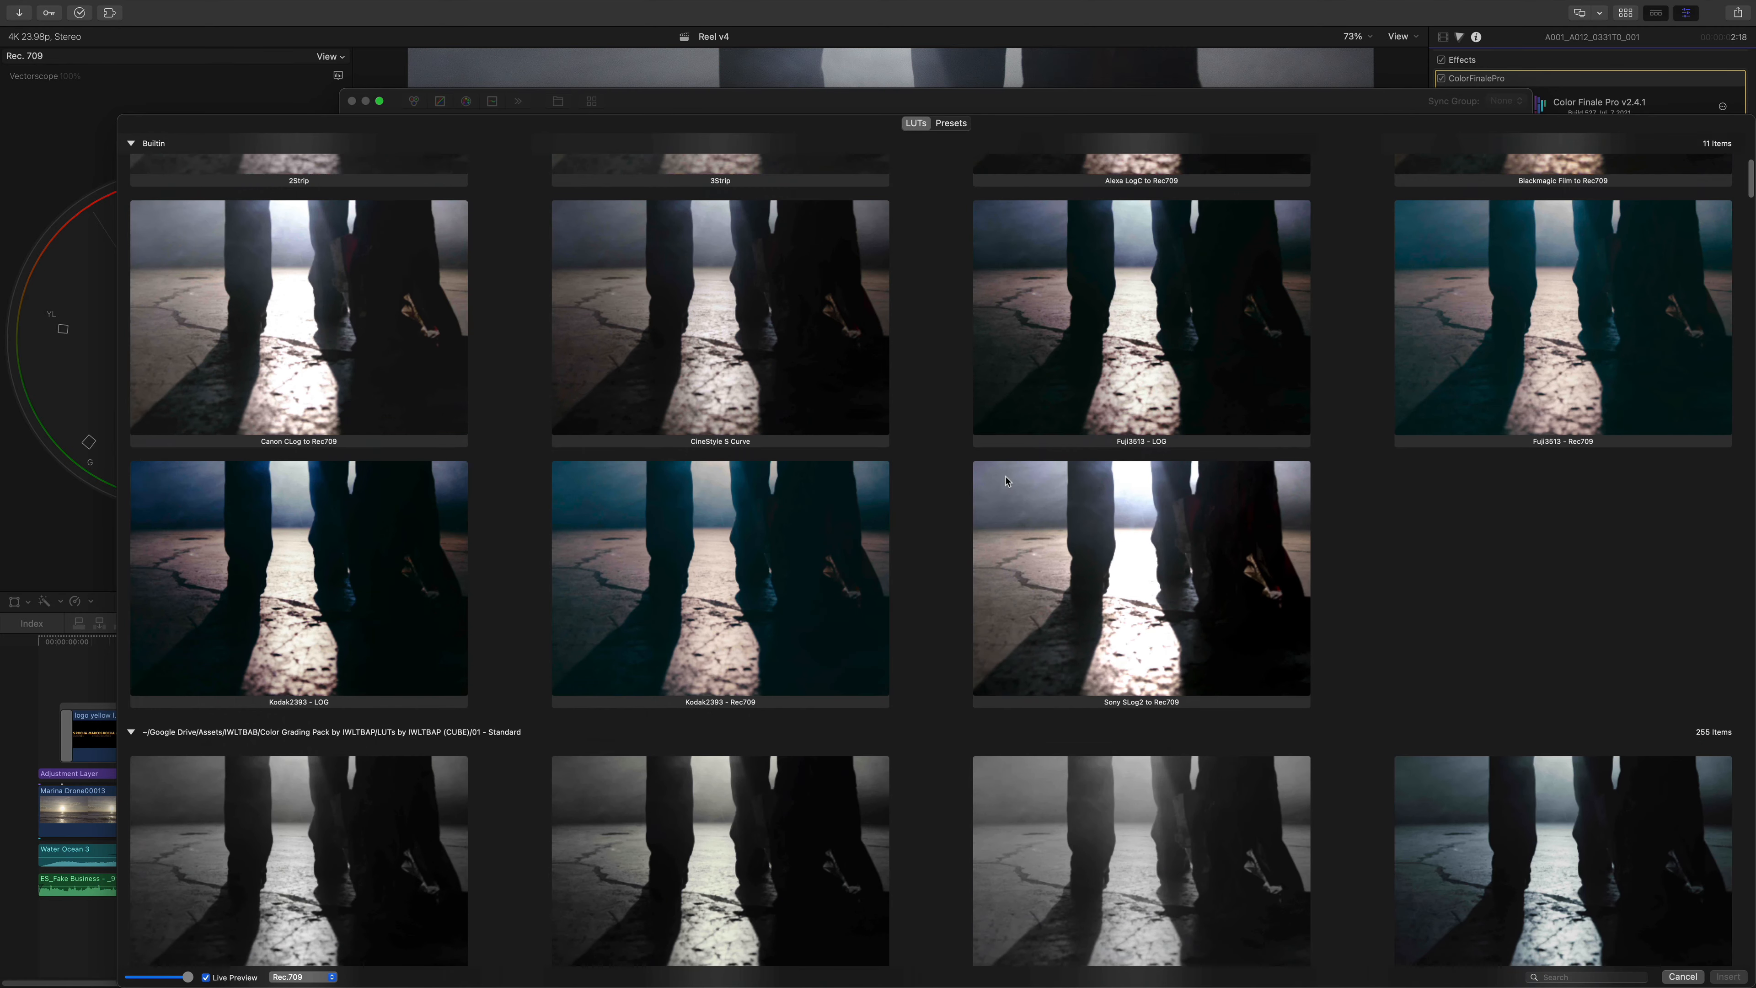
{"action": "scroll", "coordinate": [1004, 484], "scroll_direction": "down", "scroll_amount": 4}
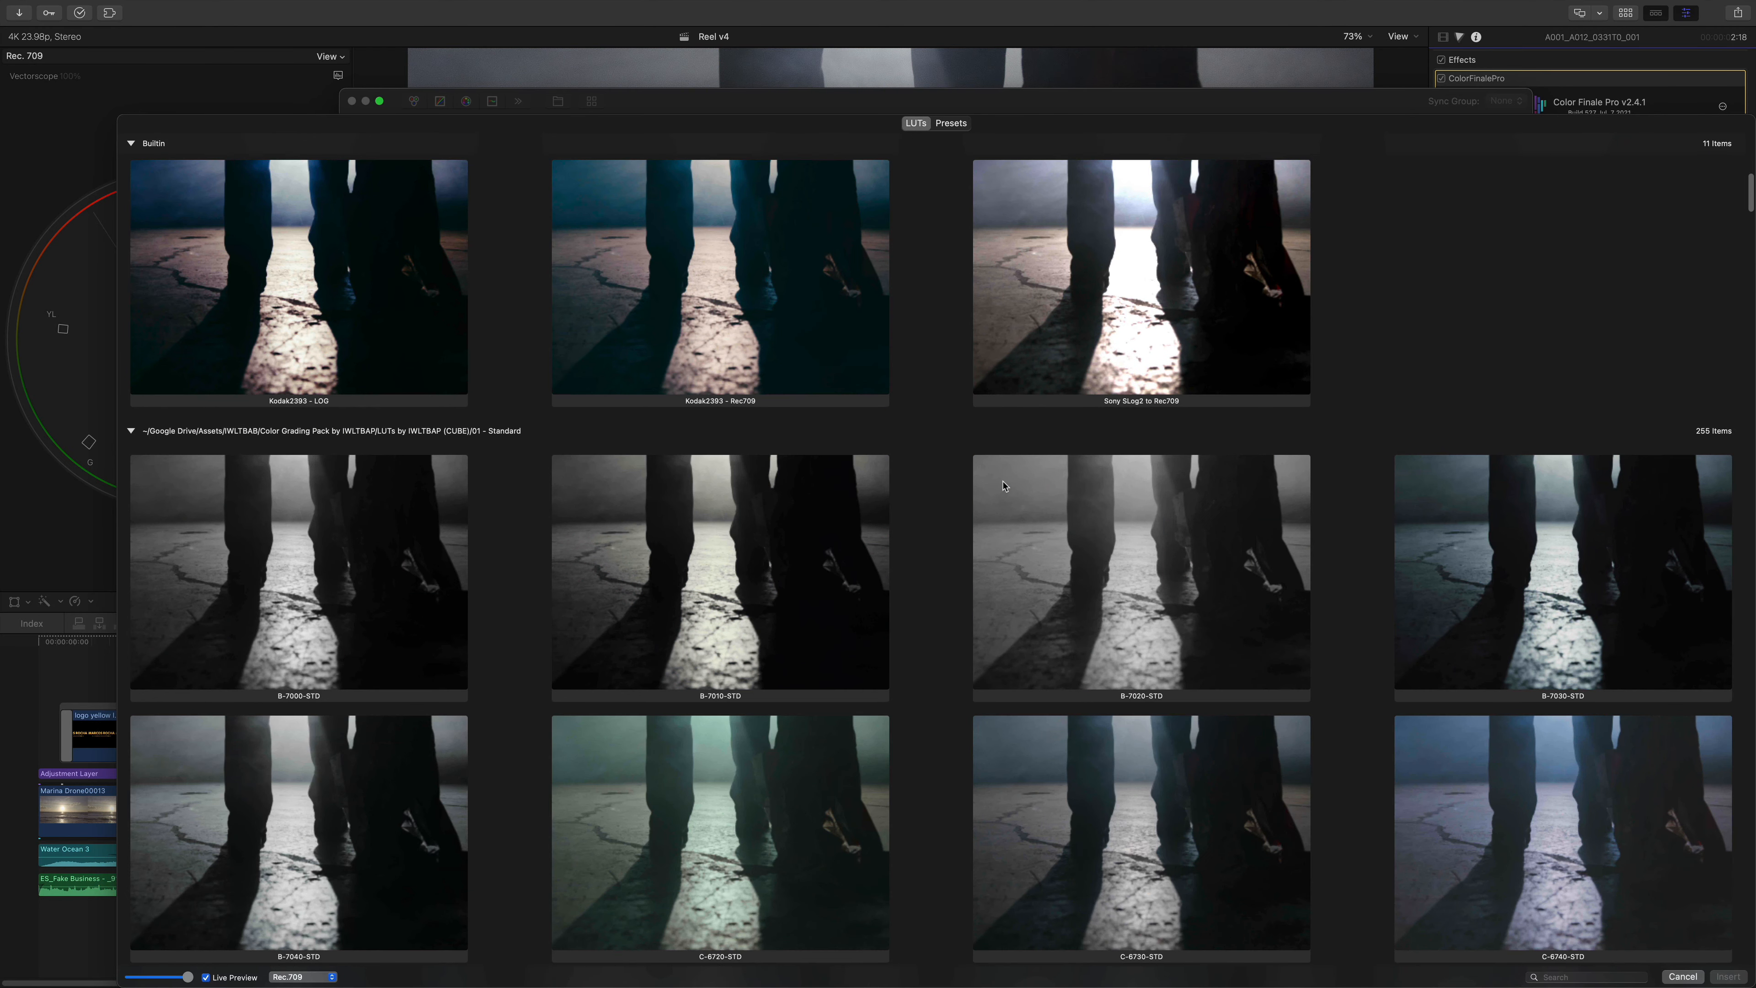
{"action": "scroll", "coordinate": [1002, 484], "scroll_direction": "down", "scroll_amount": 20}
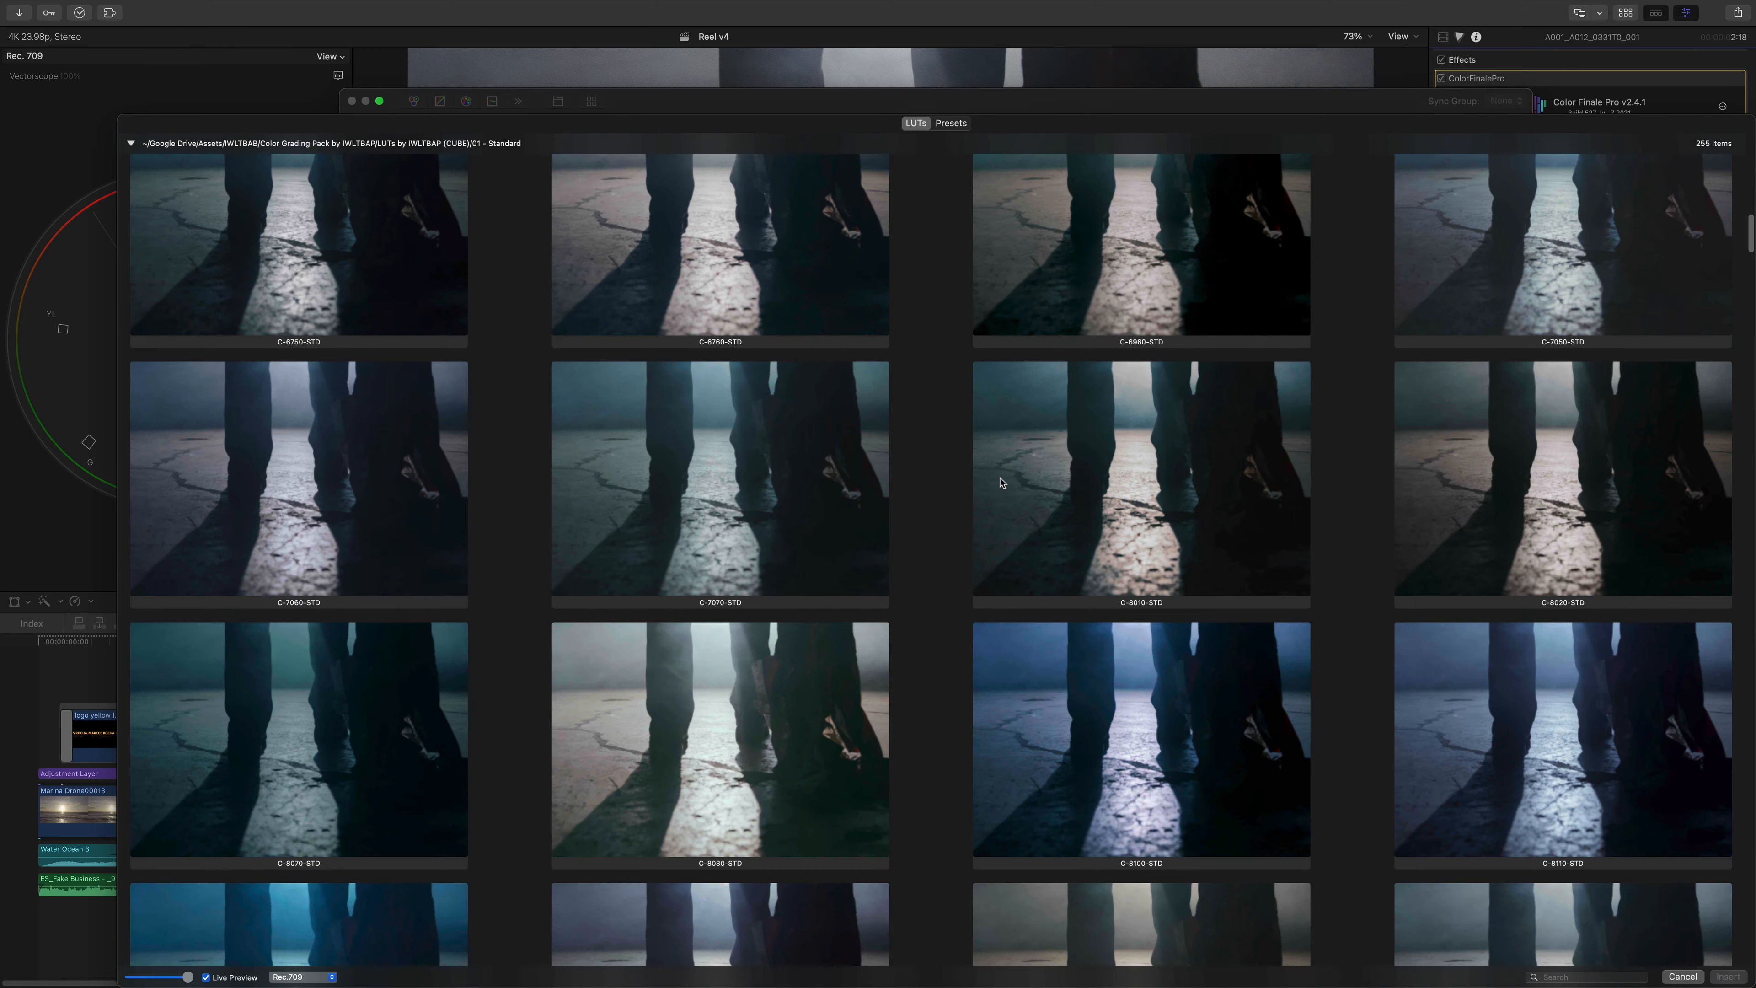
{"action": "scroll", "coordinate": [1000, 487], "scroll_direction": "down", "scroll_amount": 5}
{"action": "scroll", "coordinate": [940, 586], "scroll_direction": "down", "scroll_amount": 10}
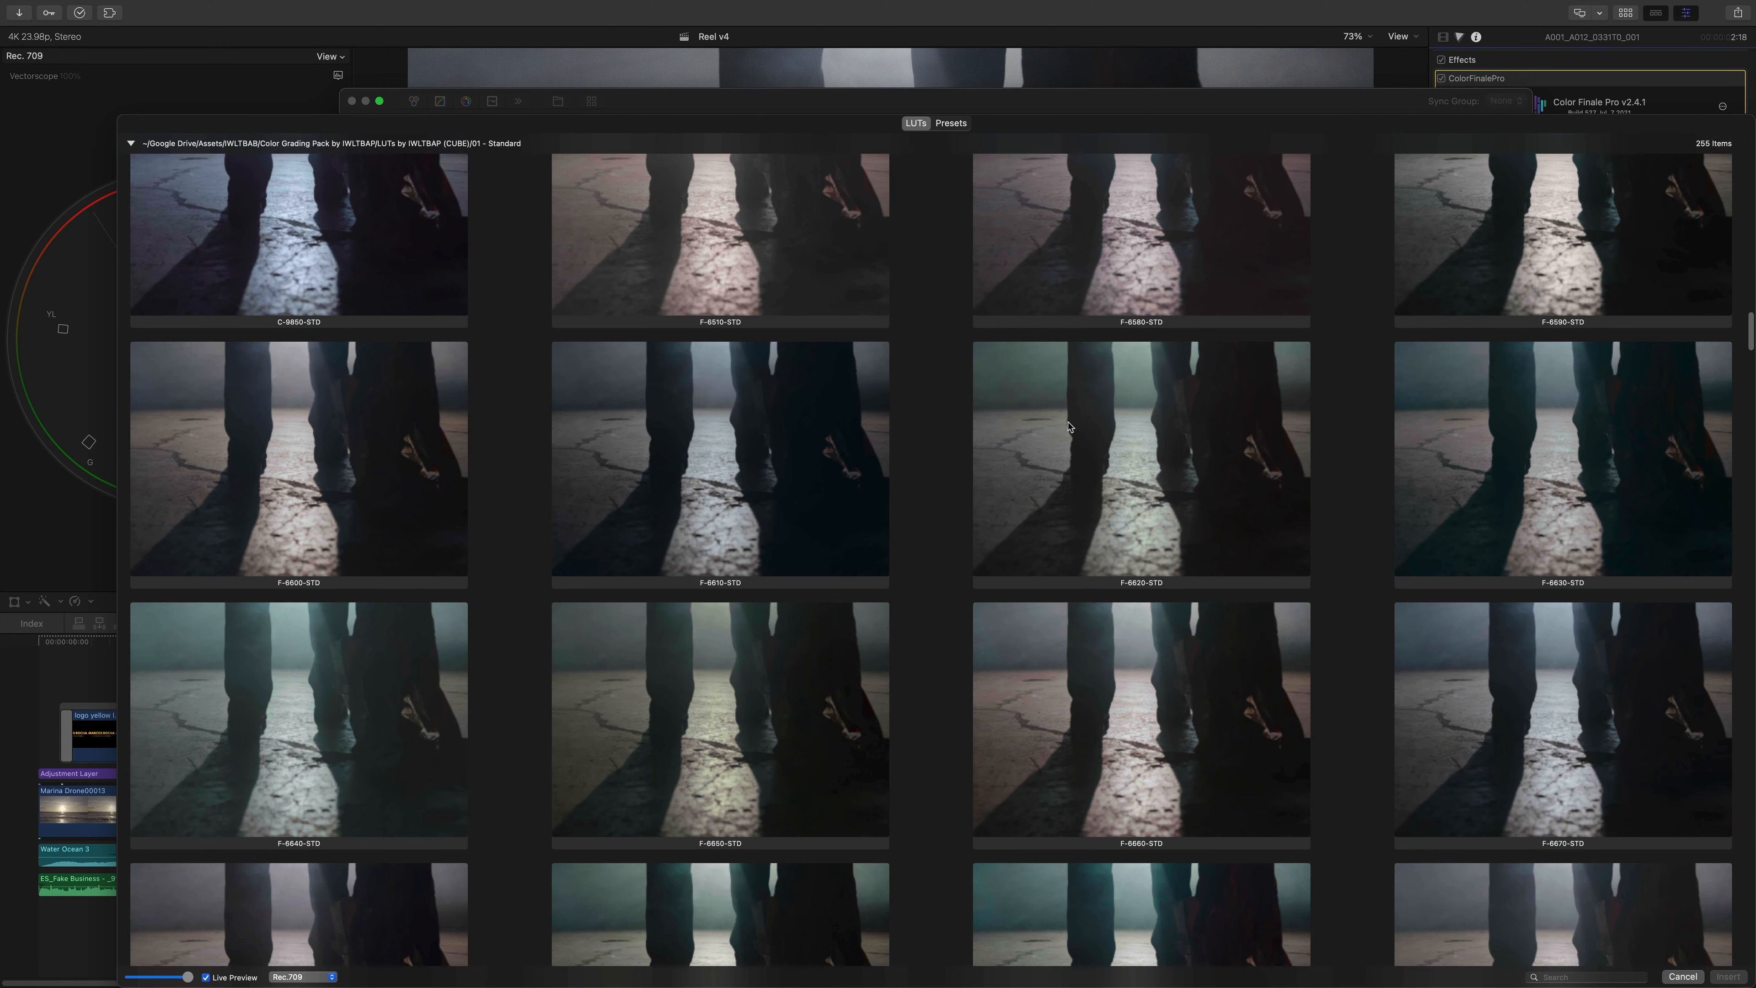
{"action": "scroll", "coordinate": [1372, 647], "scroll_direction": "down", "scroll_amount": 2}
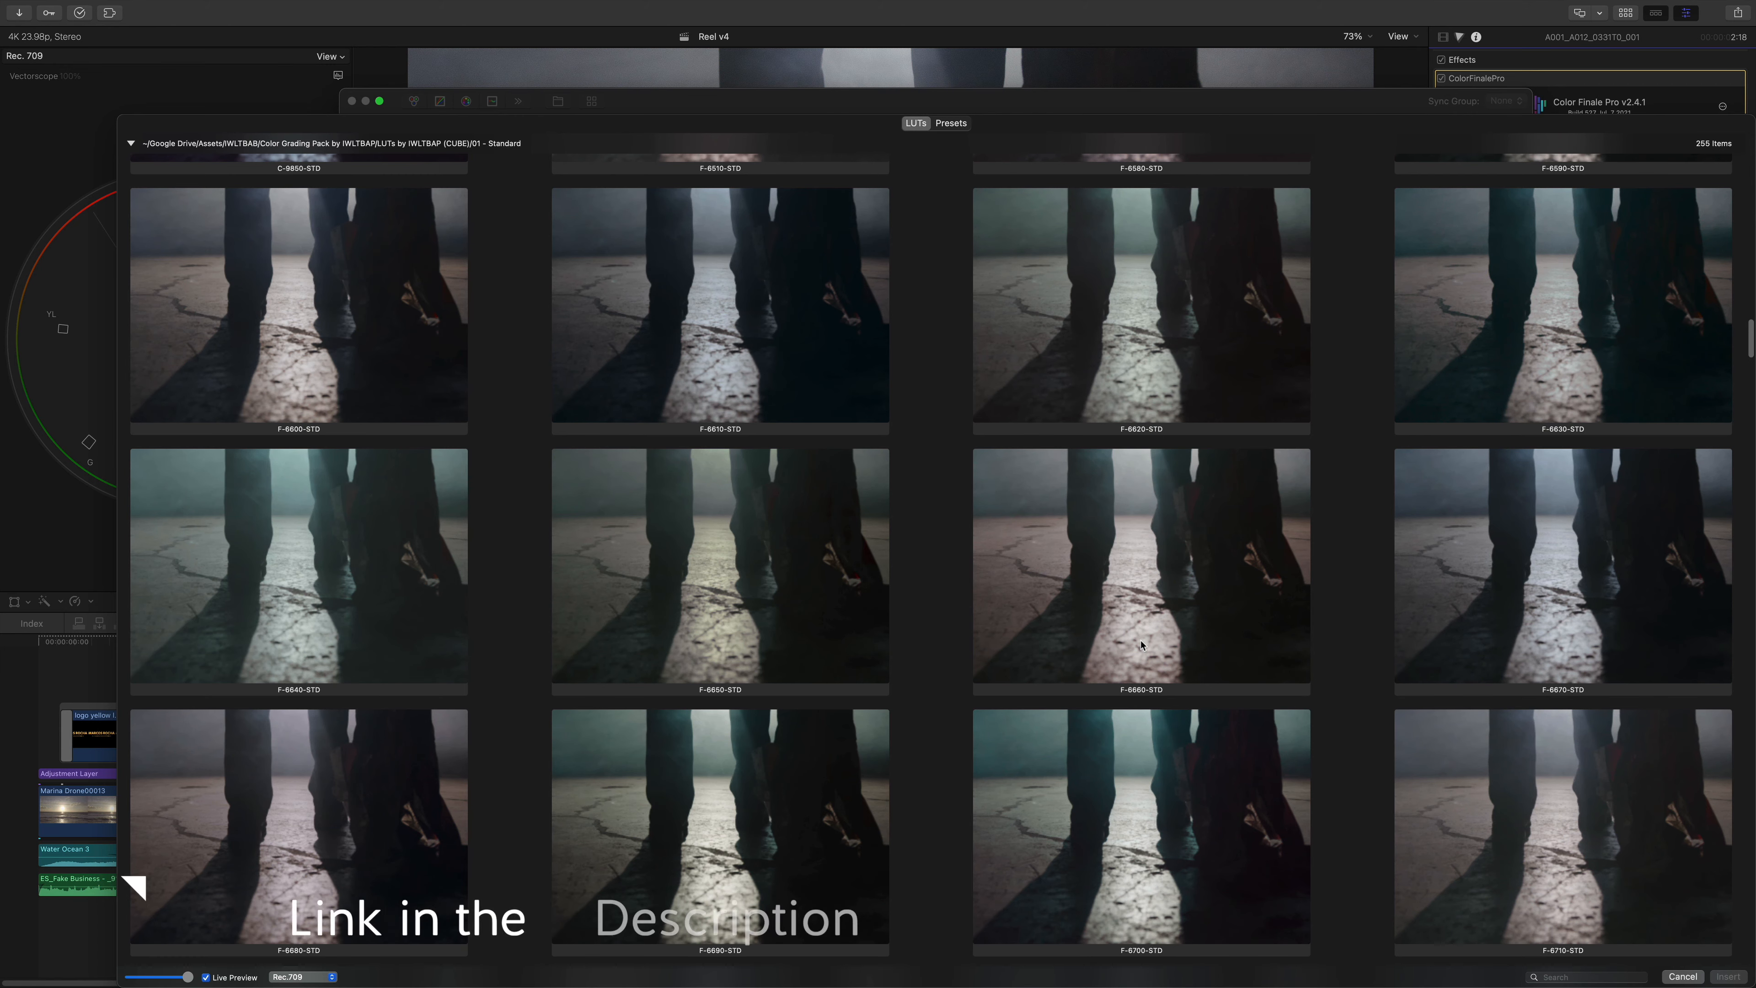
{"action": "scroll", "coordinate": [1130, 649], "scroll_direction": "up", "scroll_amount": 2}
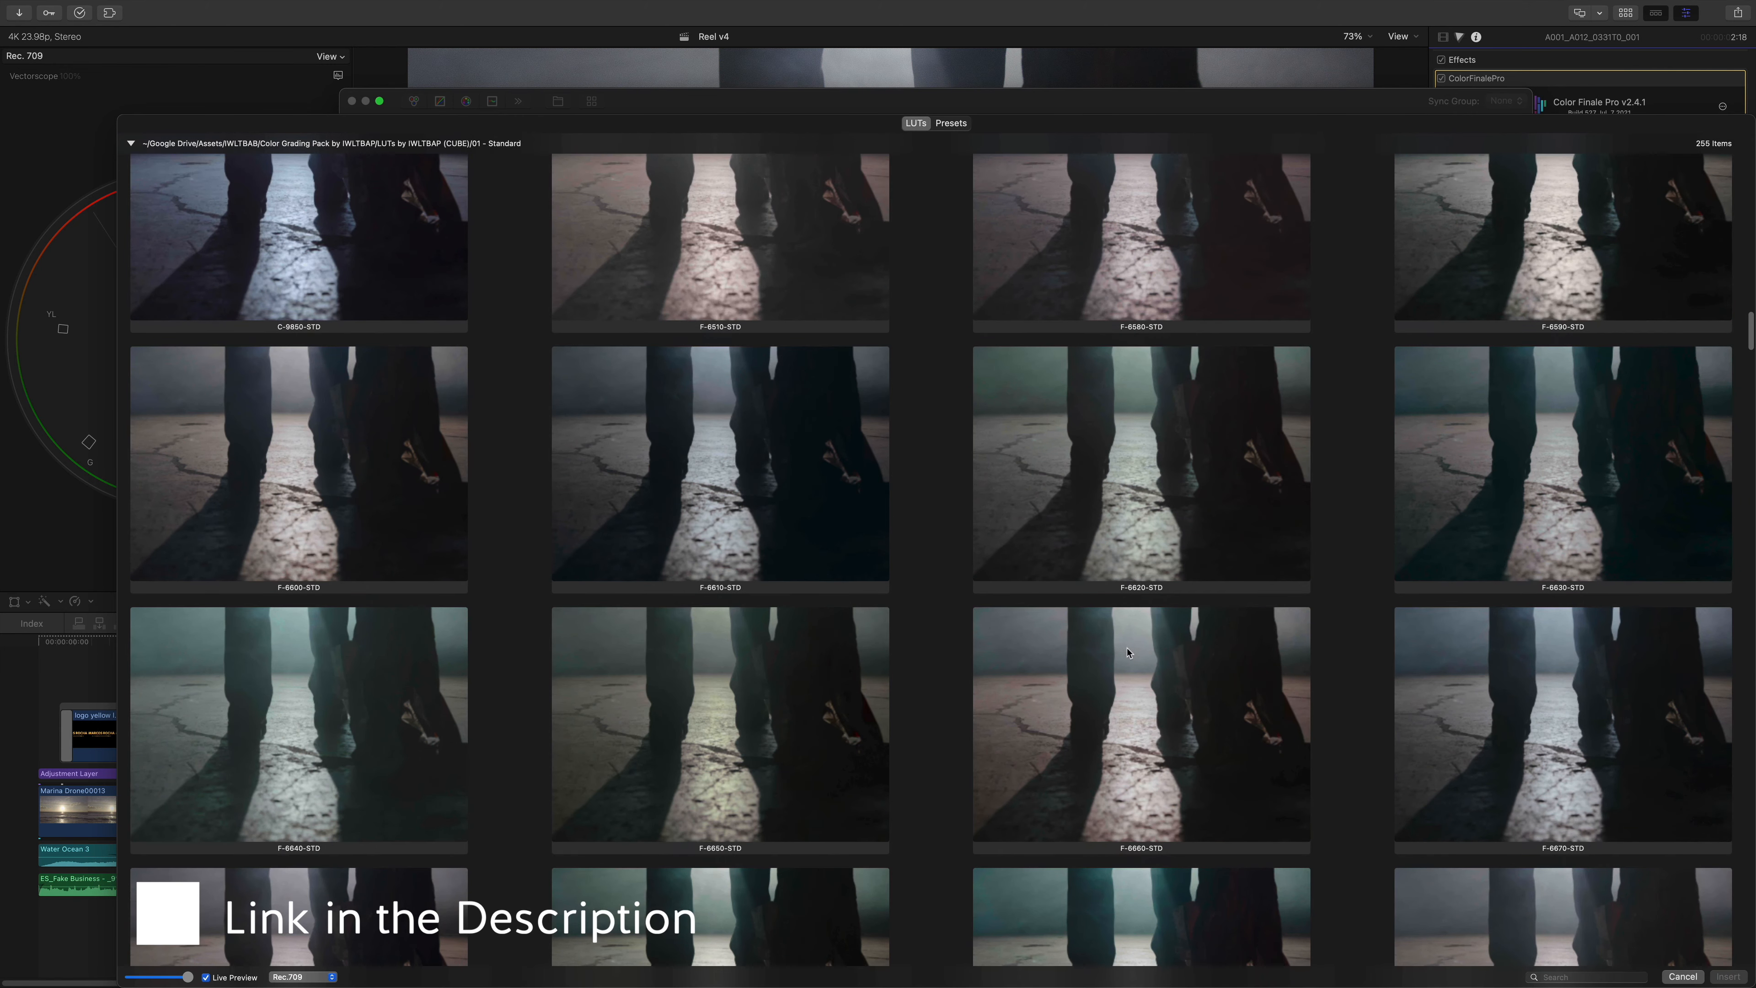
{"action": "scroll", "coordinate": [1128, 652], "scroll_direction": "down", "scroll_amount": 1}
{"action": "scroll", "coordinate": [1175, 643], "scroll_direction": "up", "scroll_amount": 1}
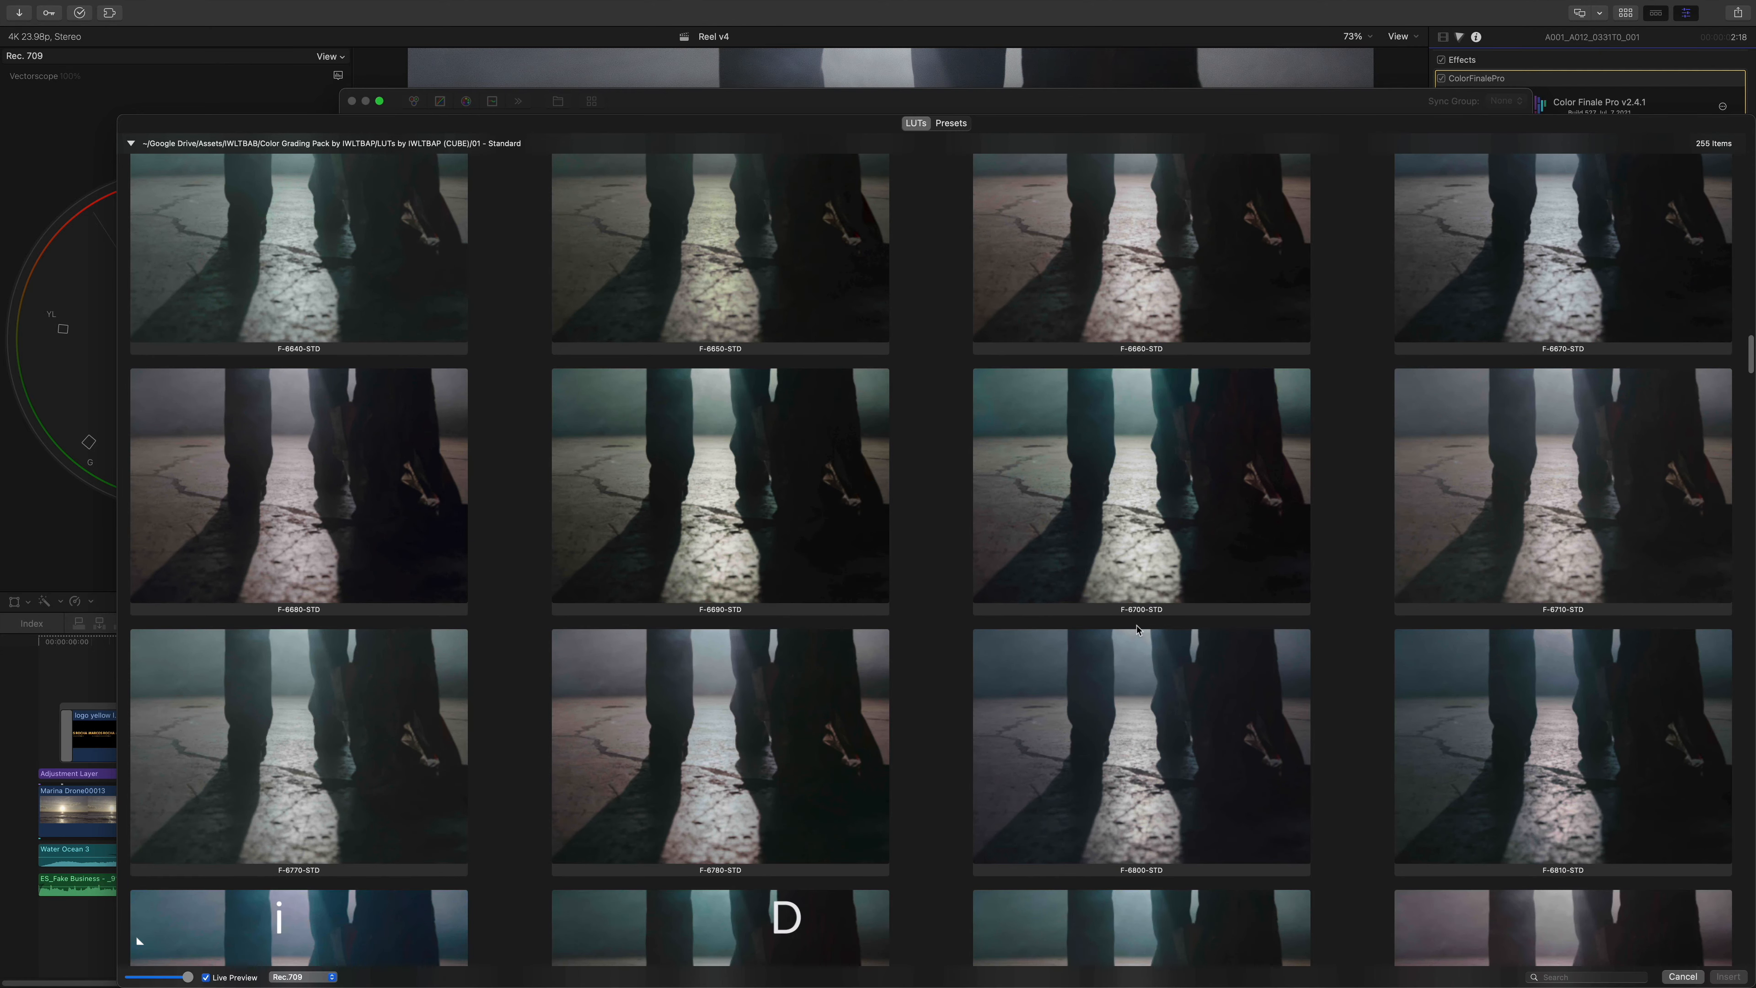
{"action": "scroll", "coordinate": [1279, 625], "scroll_direction": "up", "scroll_amount": 2}
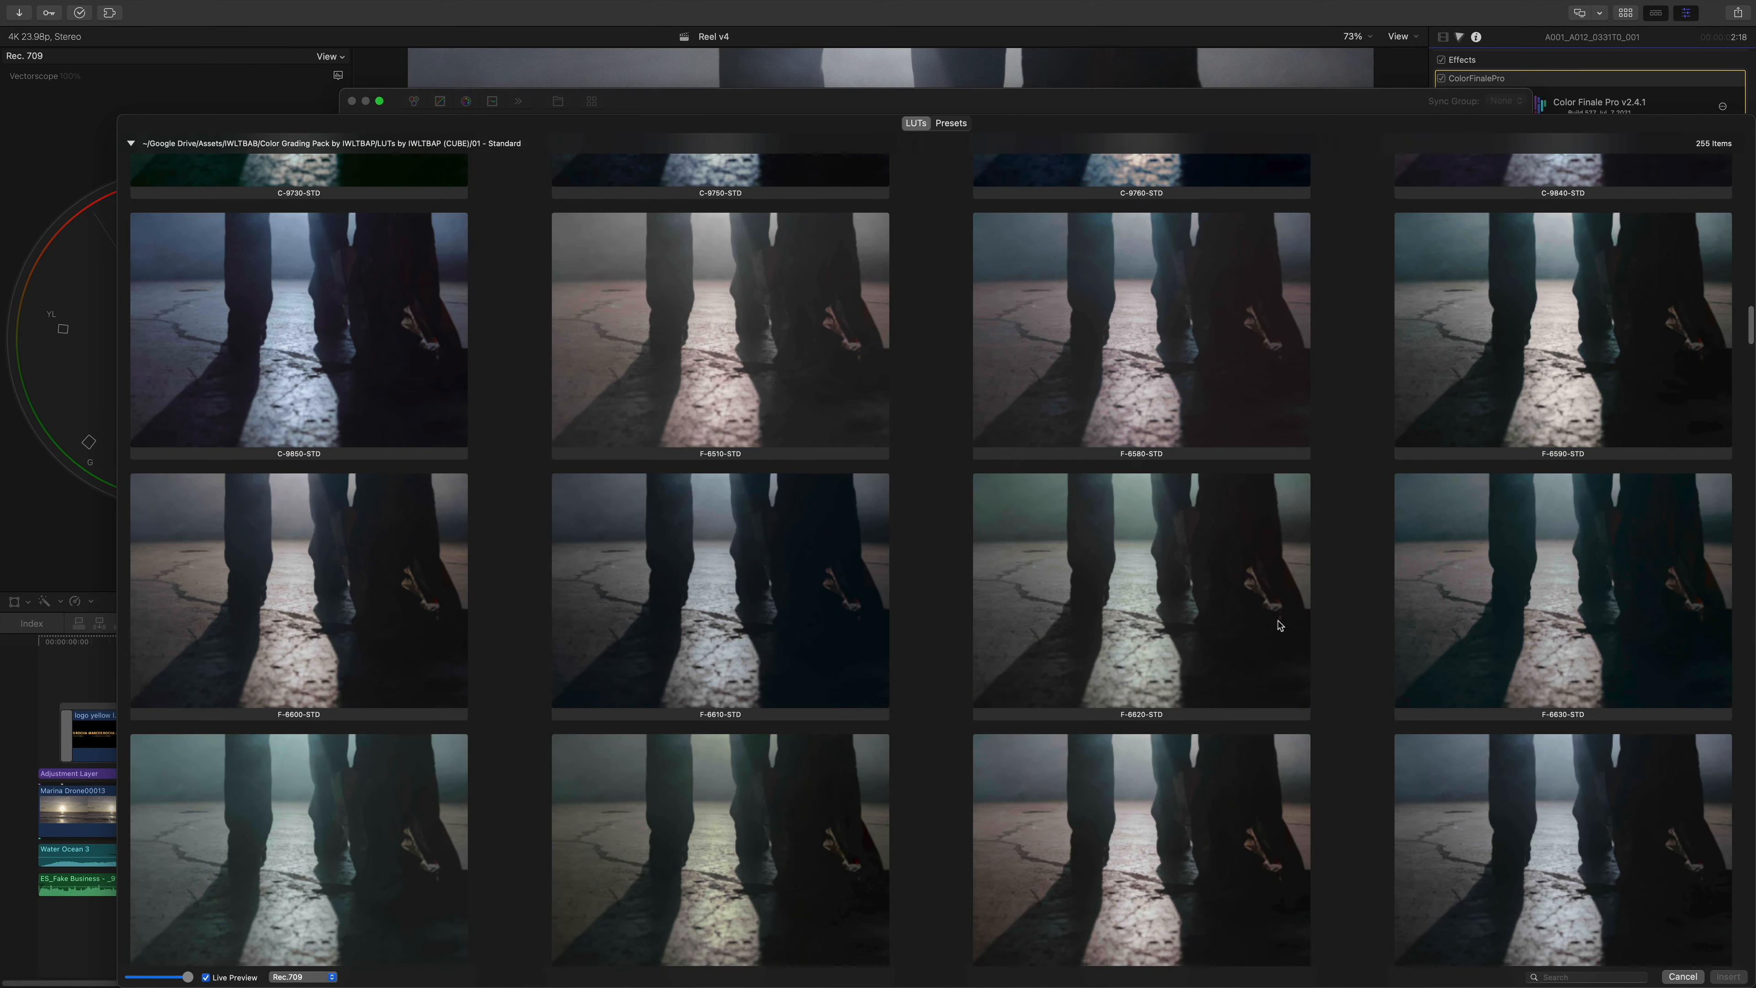
{"action": "left_click", "coordinate": [1683, 976]}
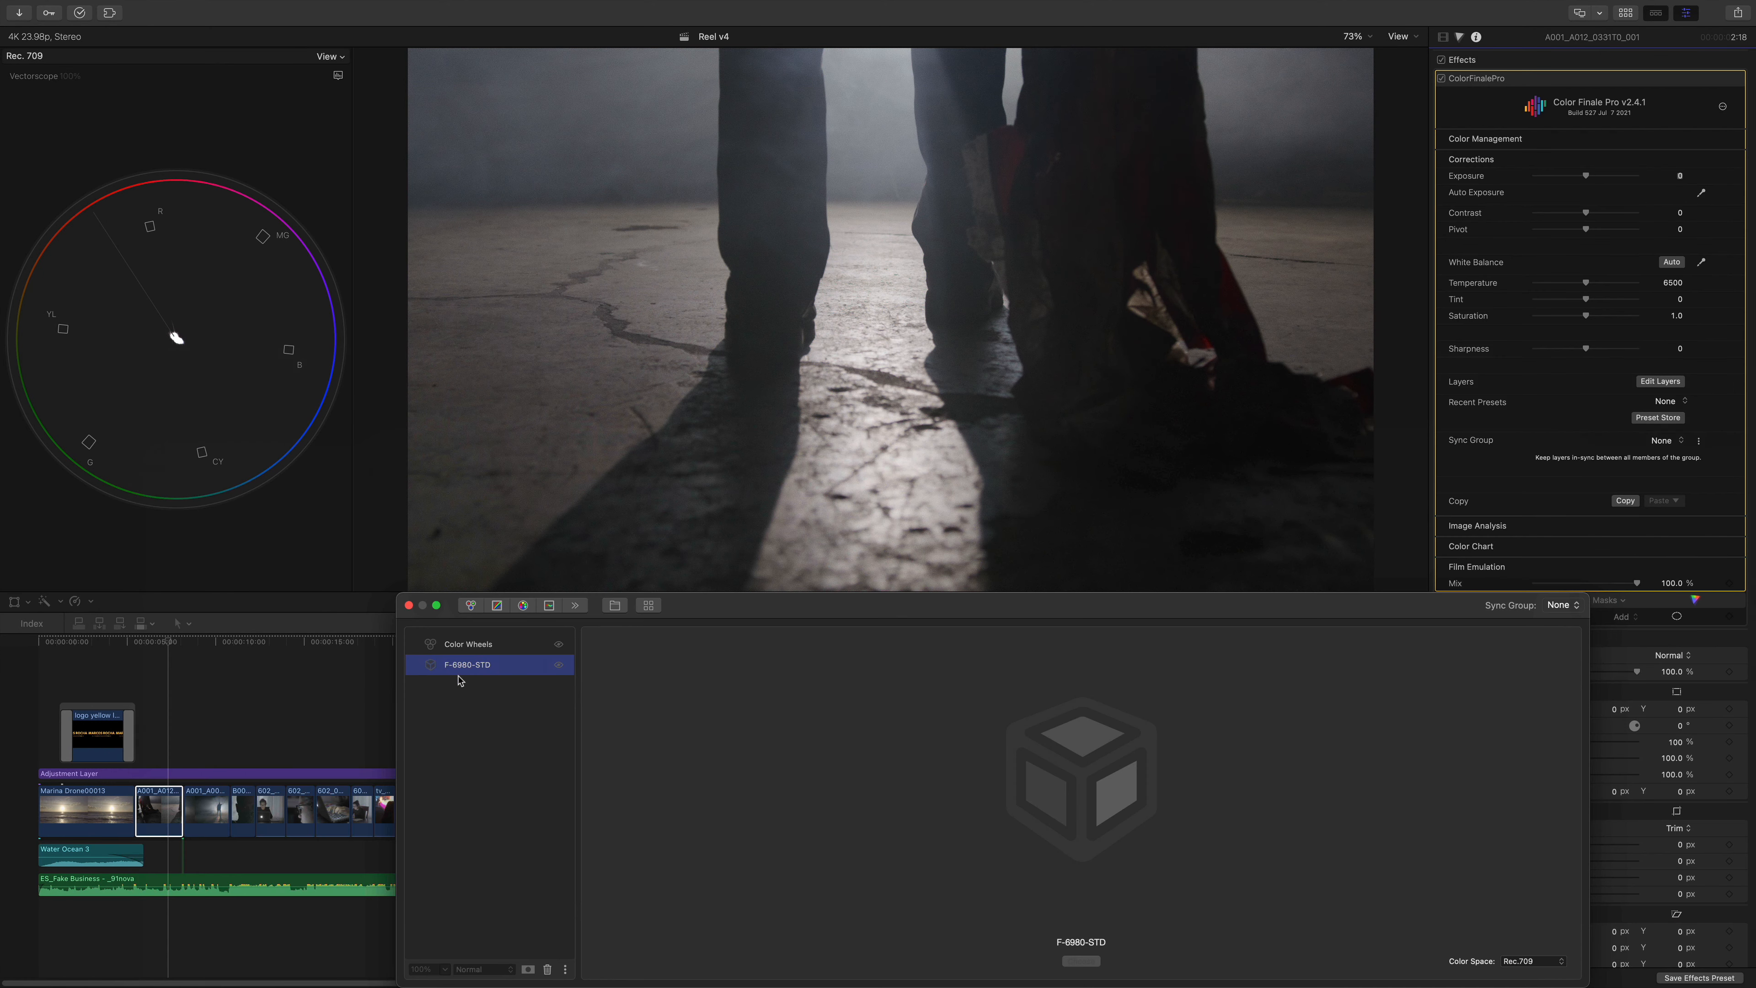
Step: Show the F-6980-STD and Color Wheels layers again and close the layer editor
{"action": "left_click", "coordinate": [560, 666]}
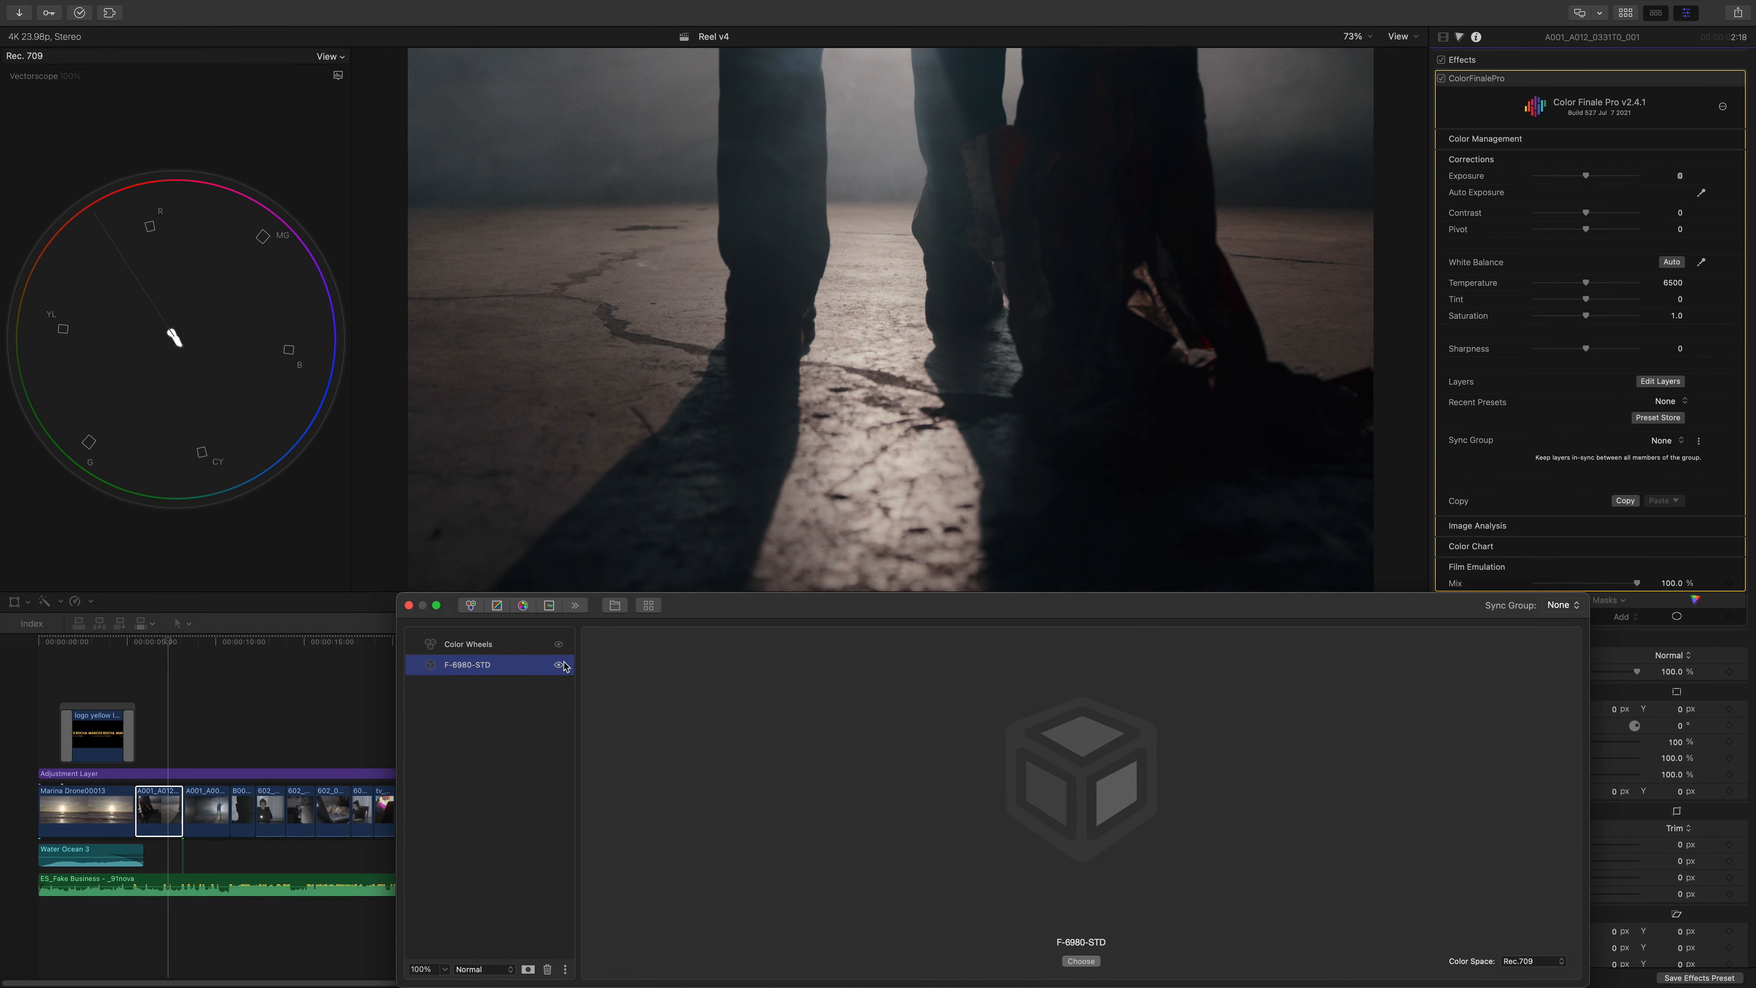
{"action": "left_click", "coordinate": [560, 644]}
{"action": "left_click", "coordinate": [408, 605]}
Step: Move the playhead to about 23:11 and bring up the B014 interview clip's Color Finale corrections
{"action": "left_click", "coordinate": [181, 649]}
{"action": "left_click_drag", "start_coordinate": [181, 649], "coordinate": [454, 715]}
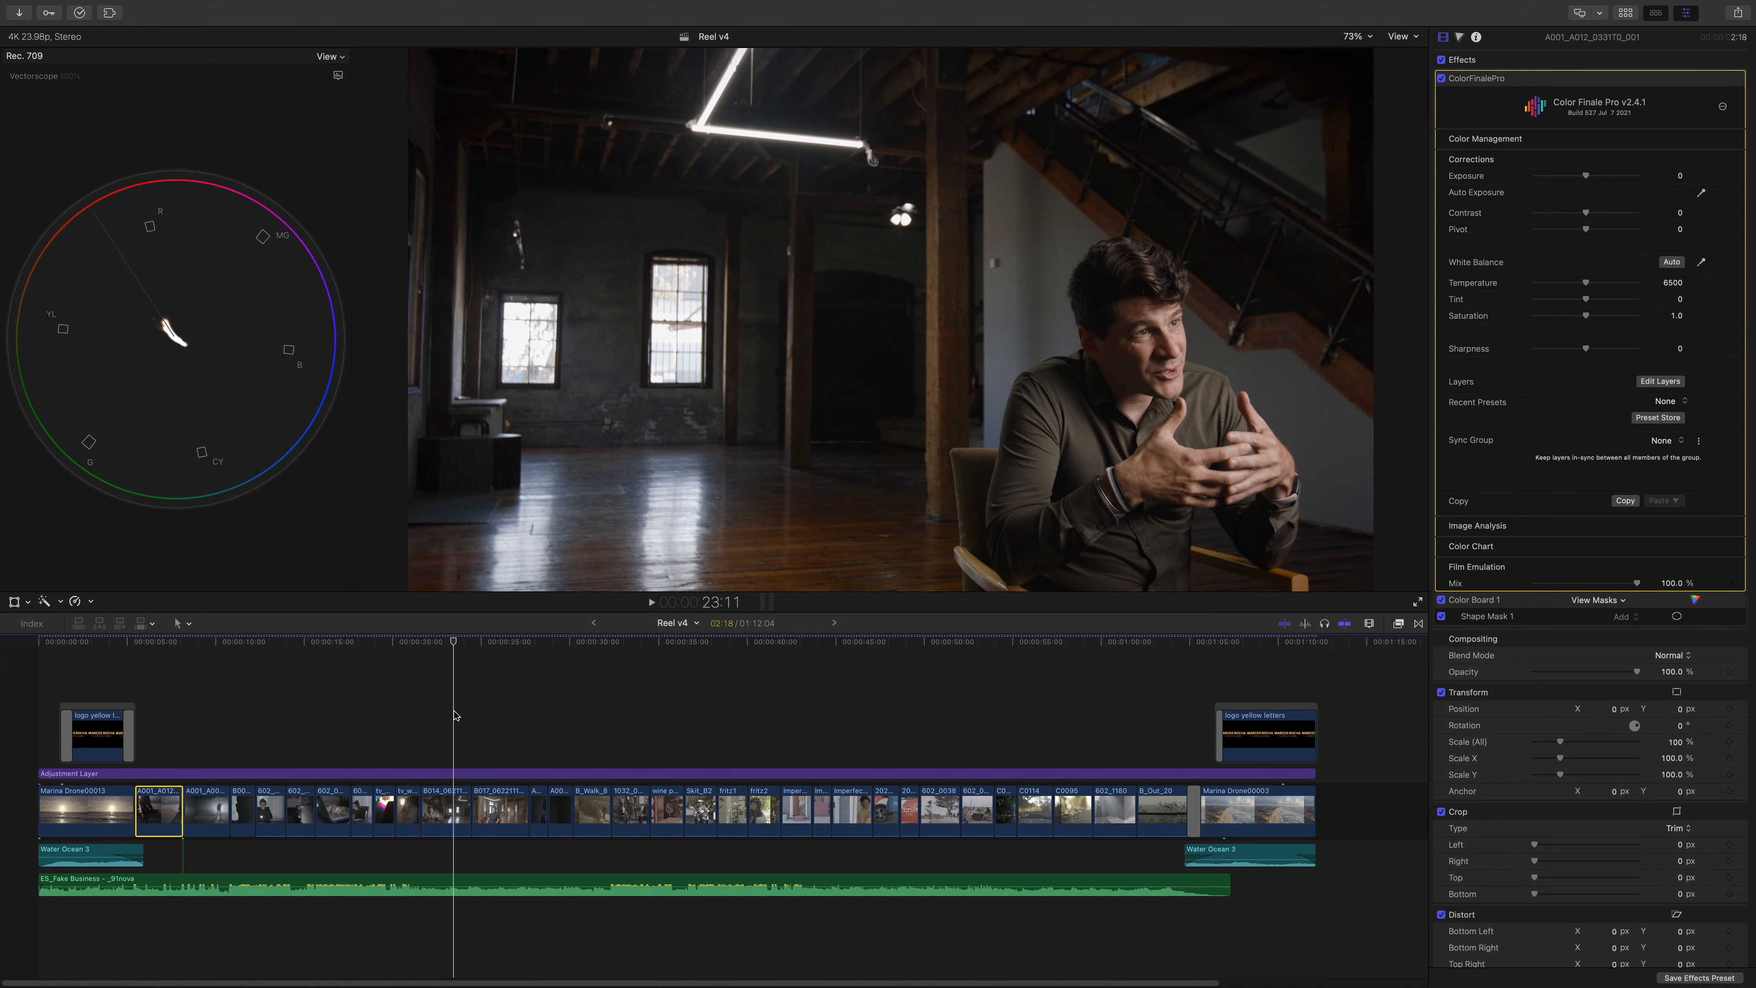
{"action": "left_click", "coordinate": [454, 715]}
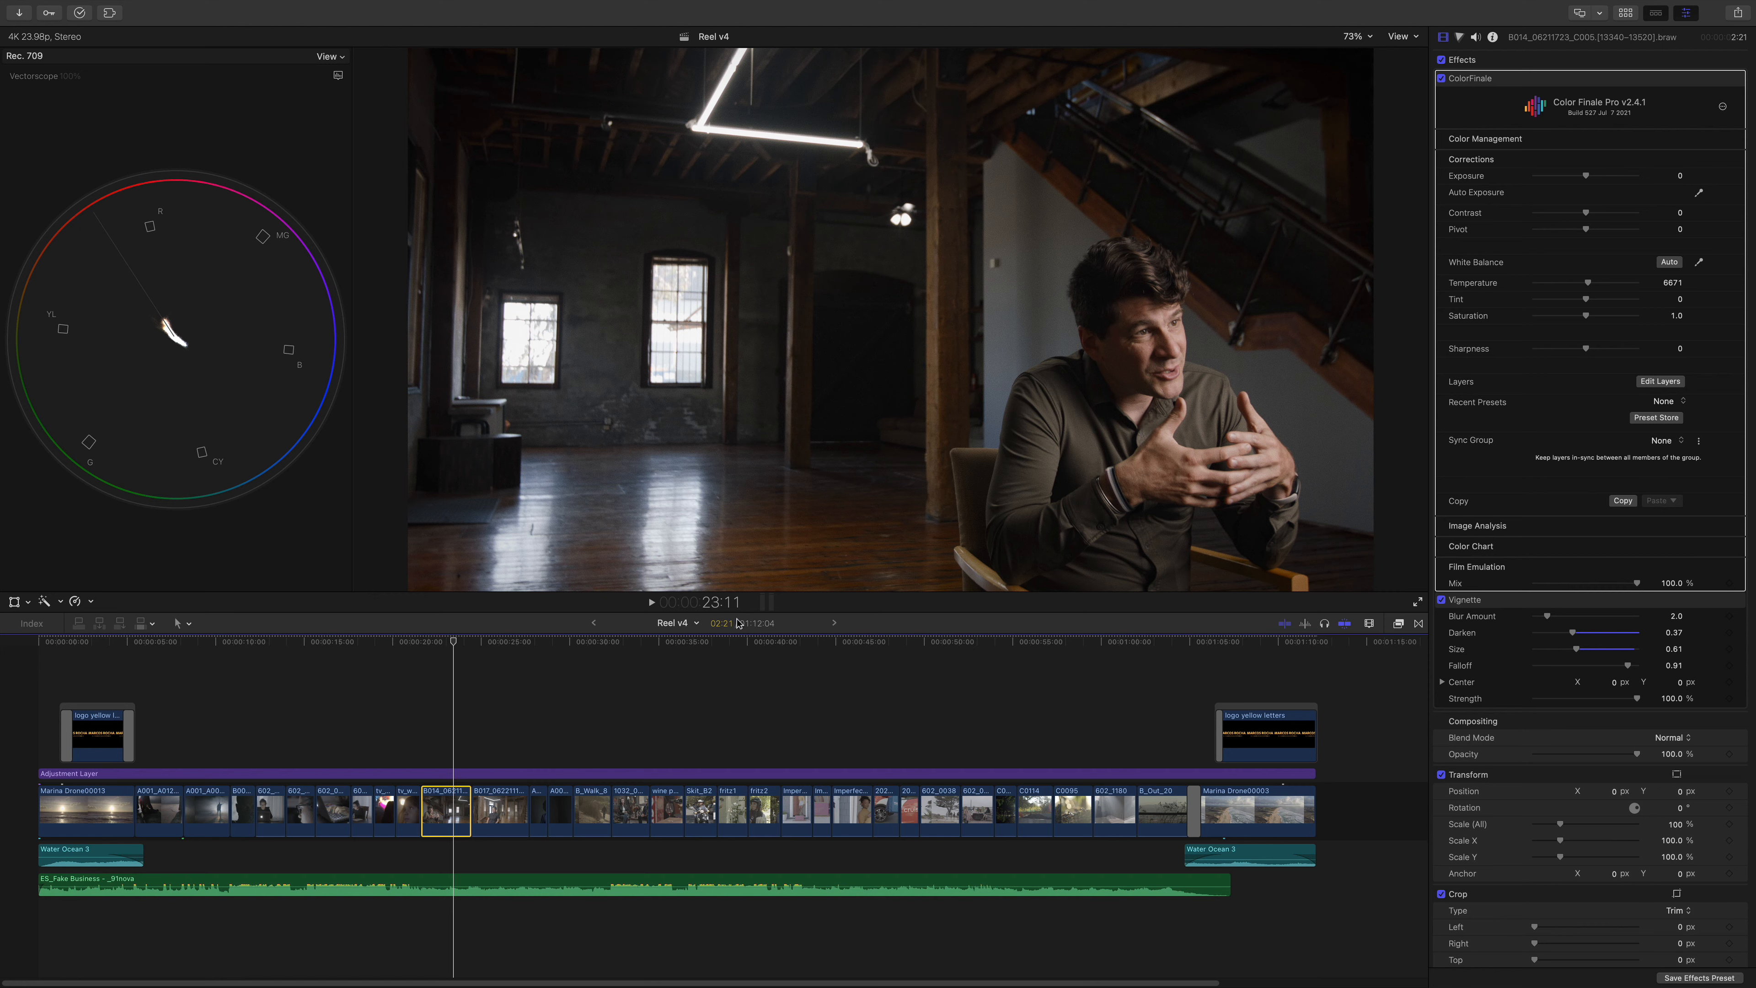
Step: Select the B017 interview clip at about 26:01, check its camera and codec metadata, and return to its effect settings
{"action": "left_click", "coordinate": [494, 648]}
{"action": "left_click_drag", "start_coordinate": [495, 651], "coordinate": [500, 651]}
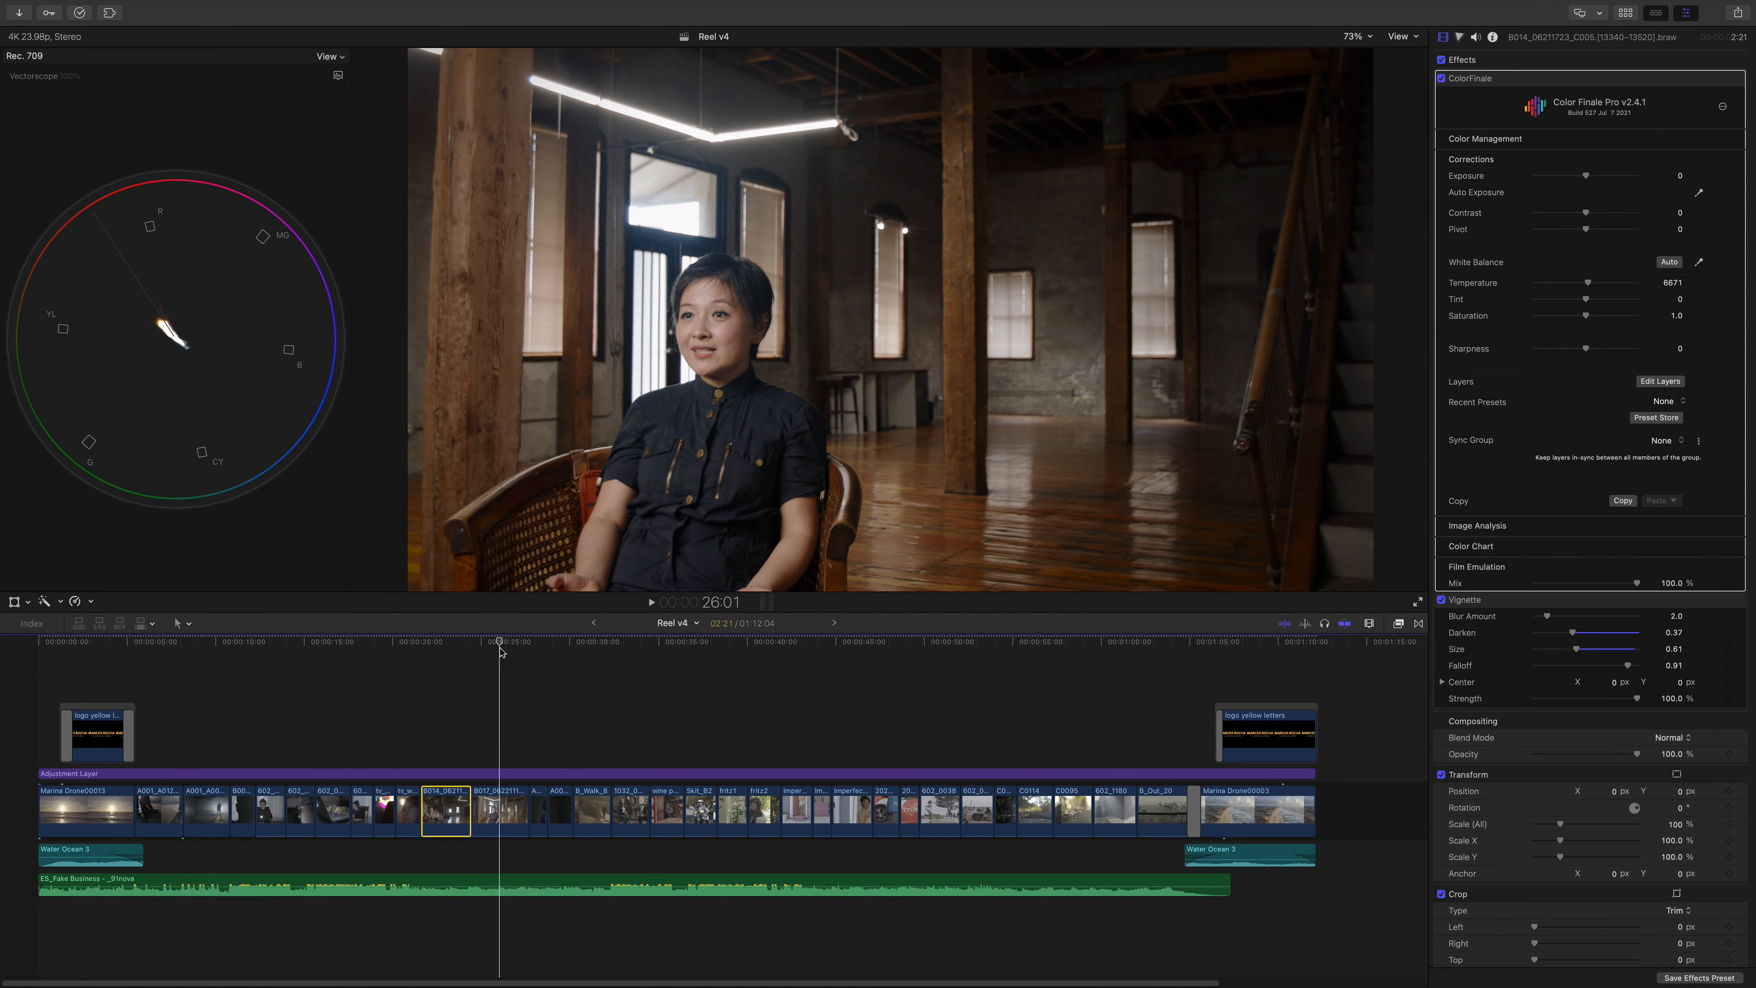
{"action": "left_click", "coordinate": [499, 809]}
{"action": "left_click", "coordinate": [1493, 38]}
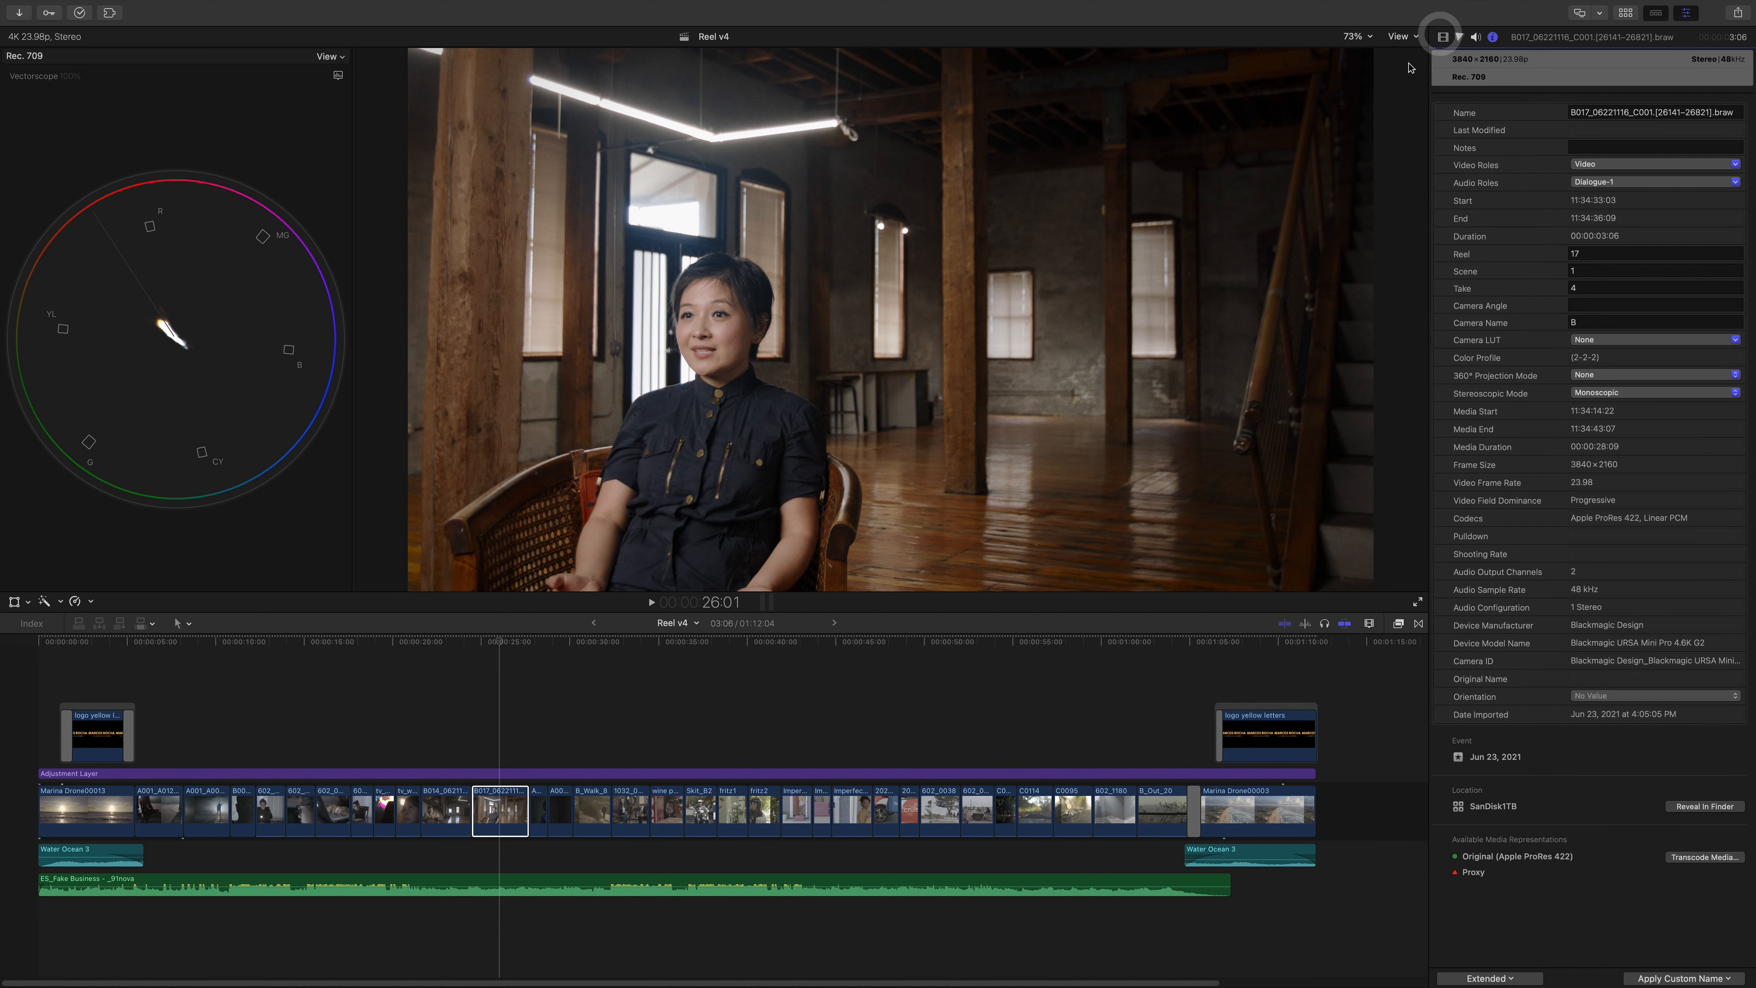
{"action": "left_click", "coordinate": [1443, 38]}
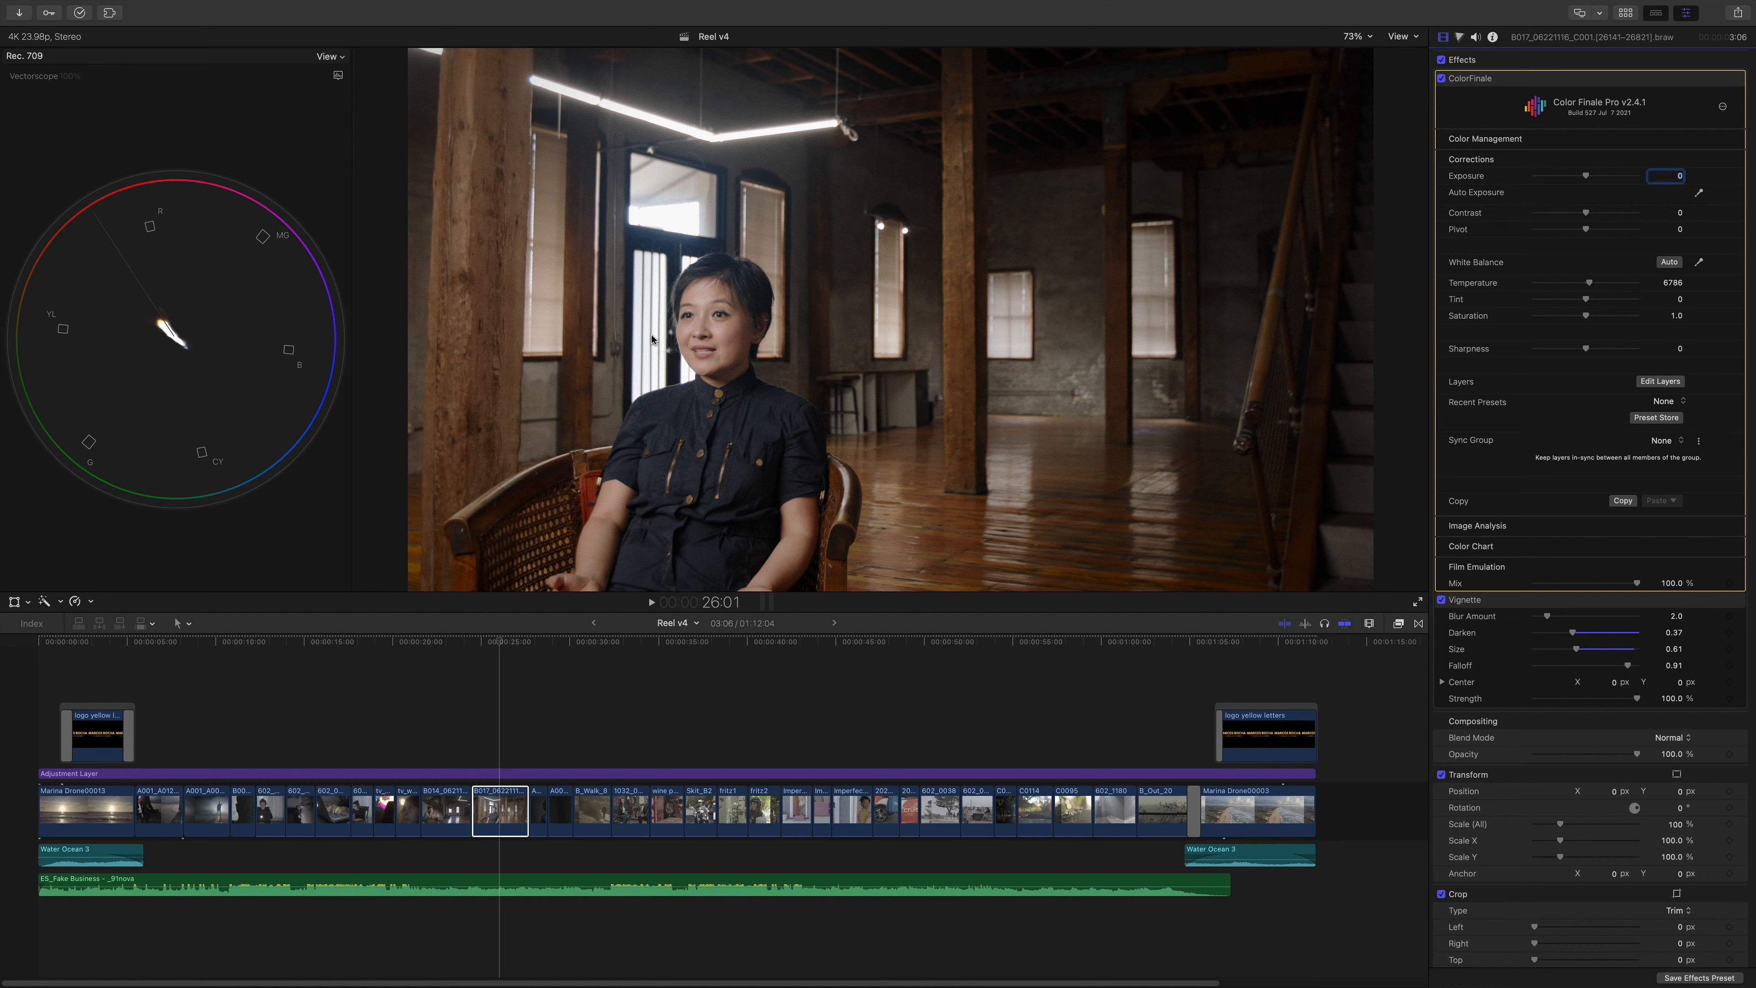
Step: Open the Color Finale Transcoder extension, look over its window and close it again
{"action": "left_click", "coordinate": [112, 14]}
{"action": "left_click", "coordinate": [90, 74]}
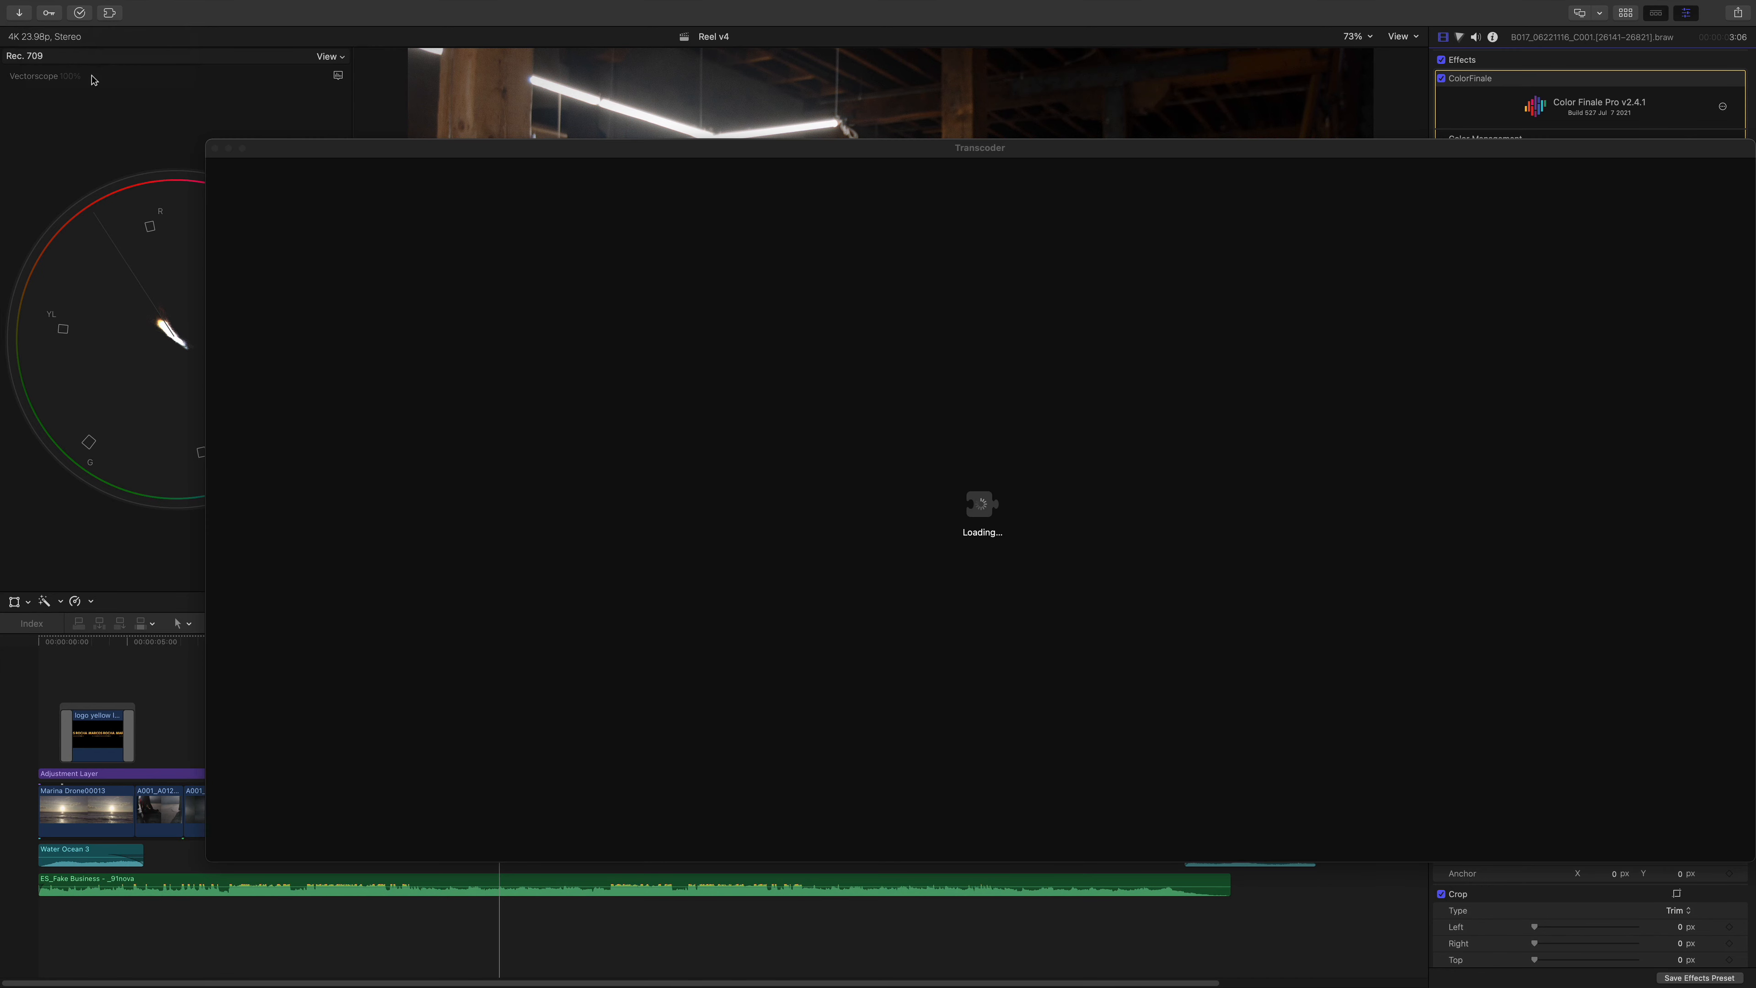
{"action": "left_click_drag", "start_coordinate": [1027, 149], "coordinate": [858, 139]}
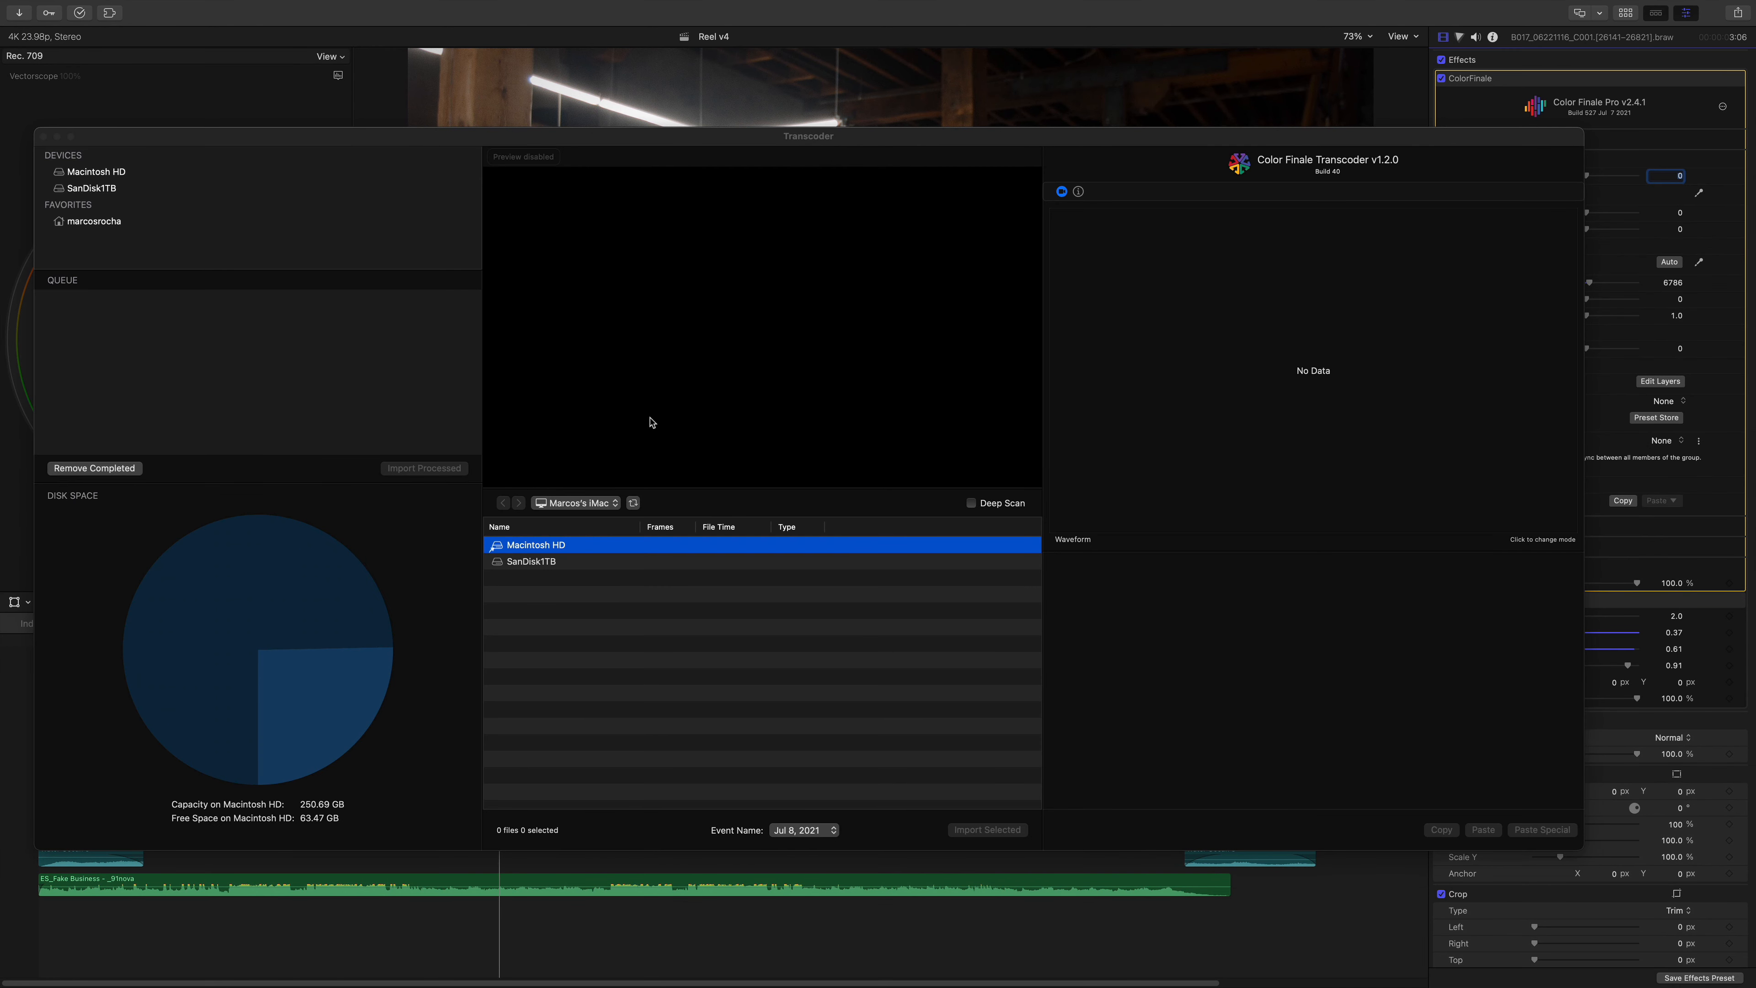
{"action": "left_click", "coordinate": [43, 136]}
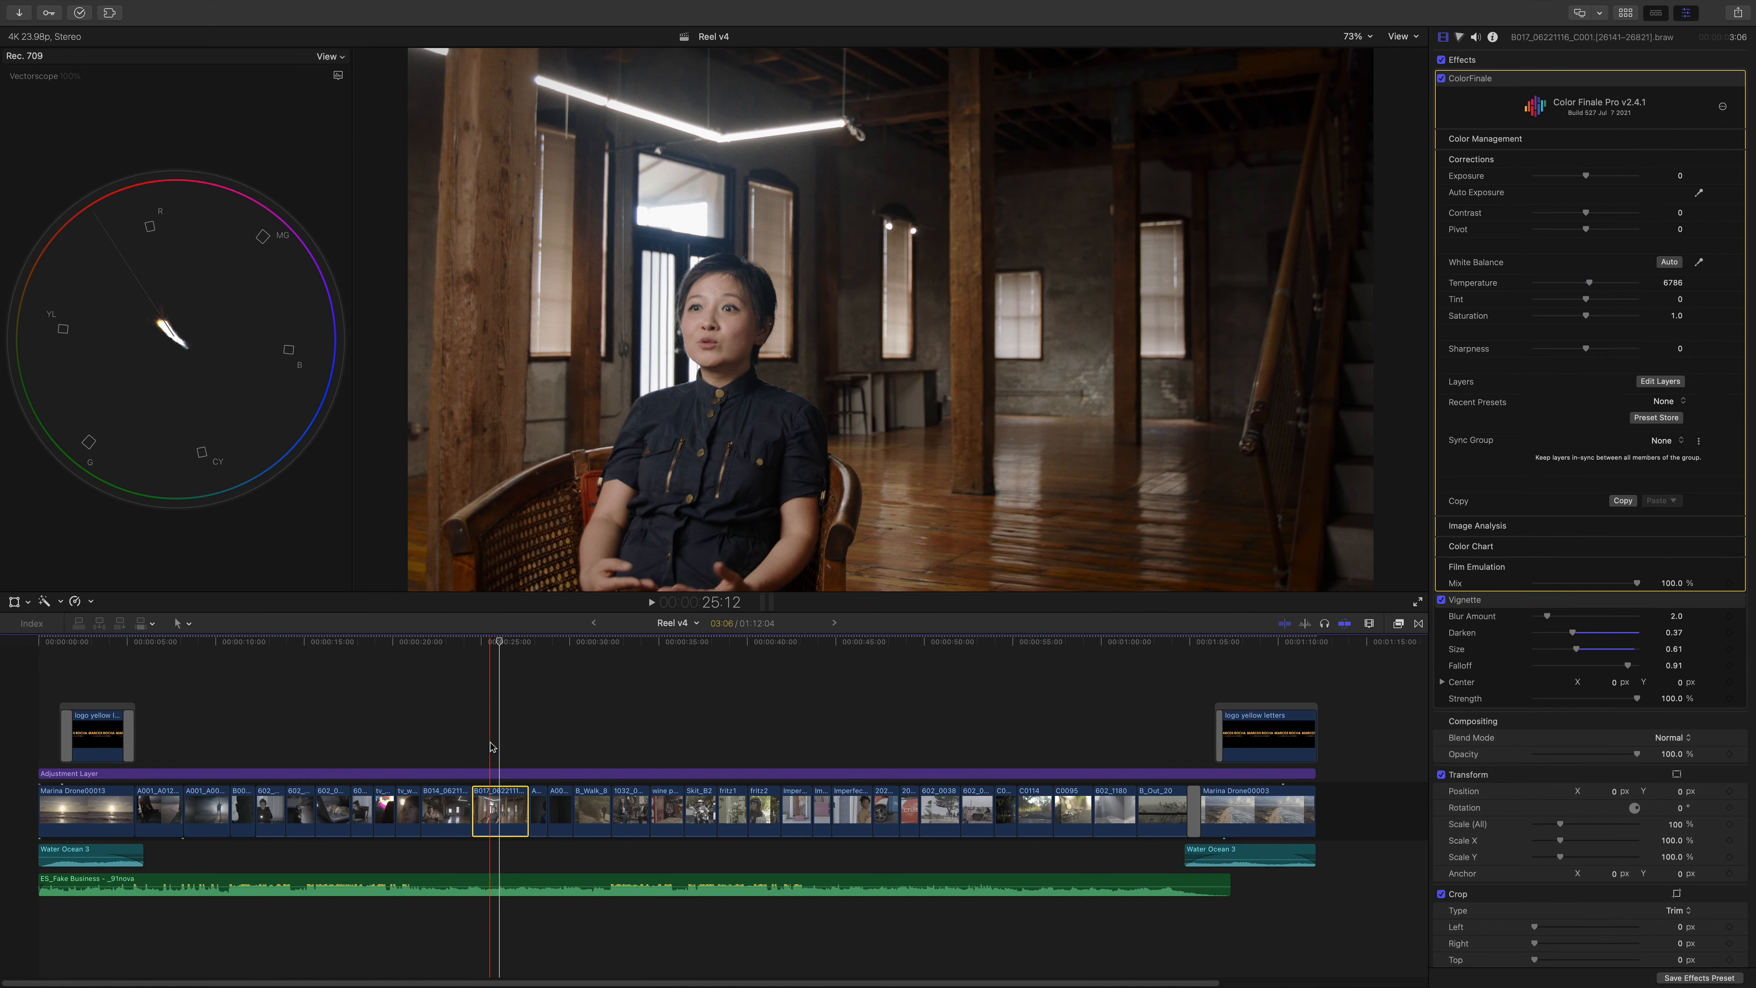
Step: Move the playhead to about 25:09 and inspect the B017 interview clip's Six Vectors and Curves layers in the layer editor
{"action": "left_click", "coordinate": [491, 747]}
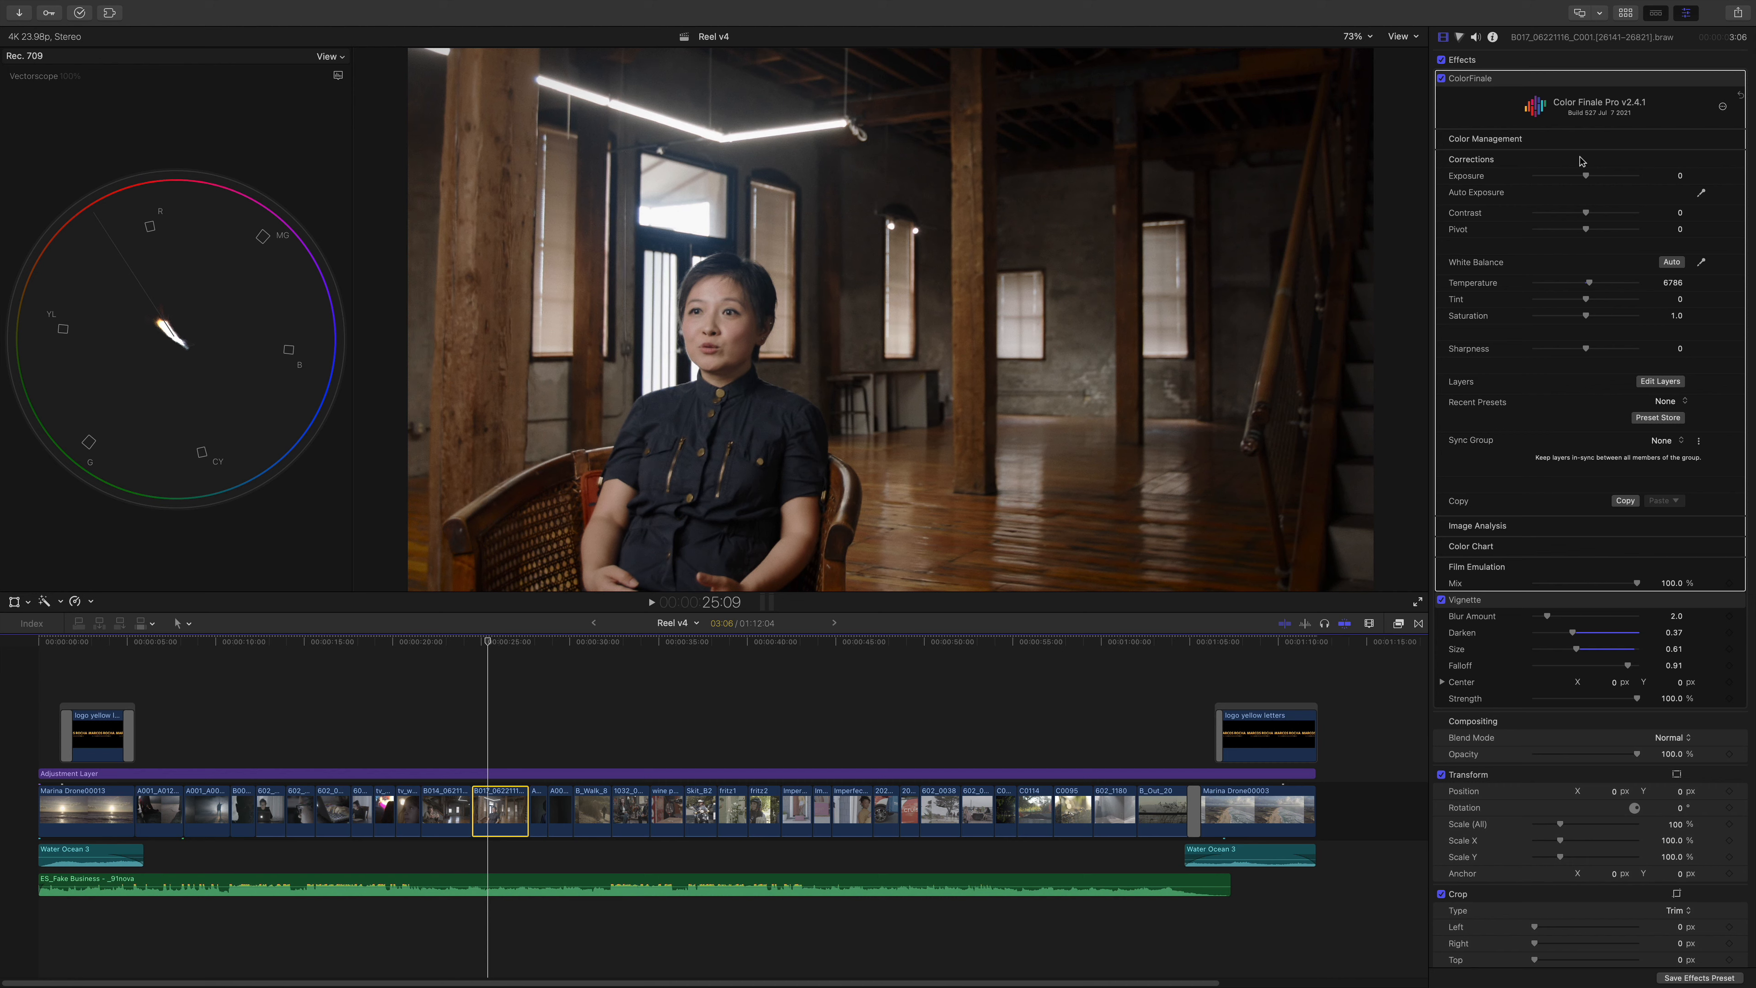
{"action": "left_click", "coordinate": [1660, 381]}
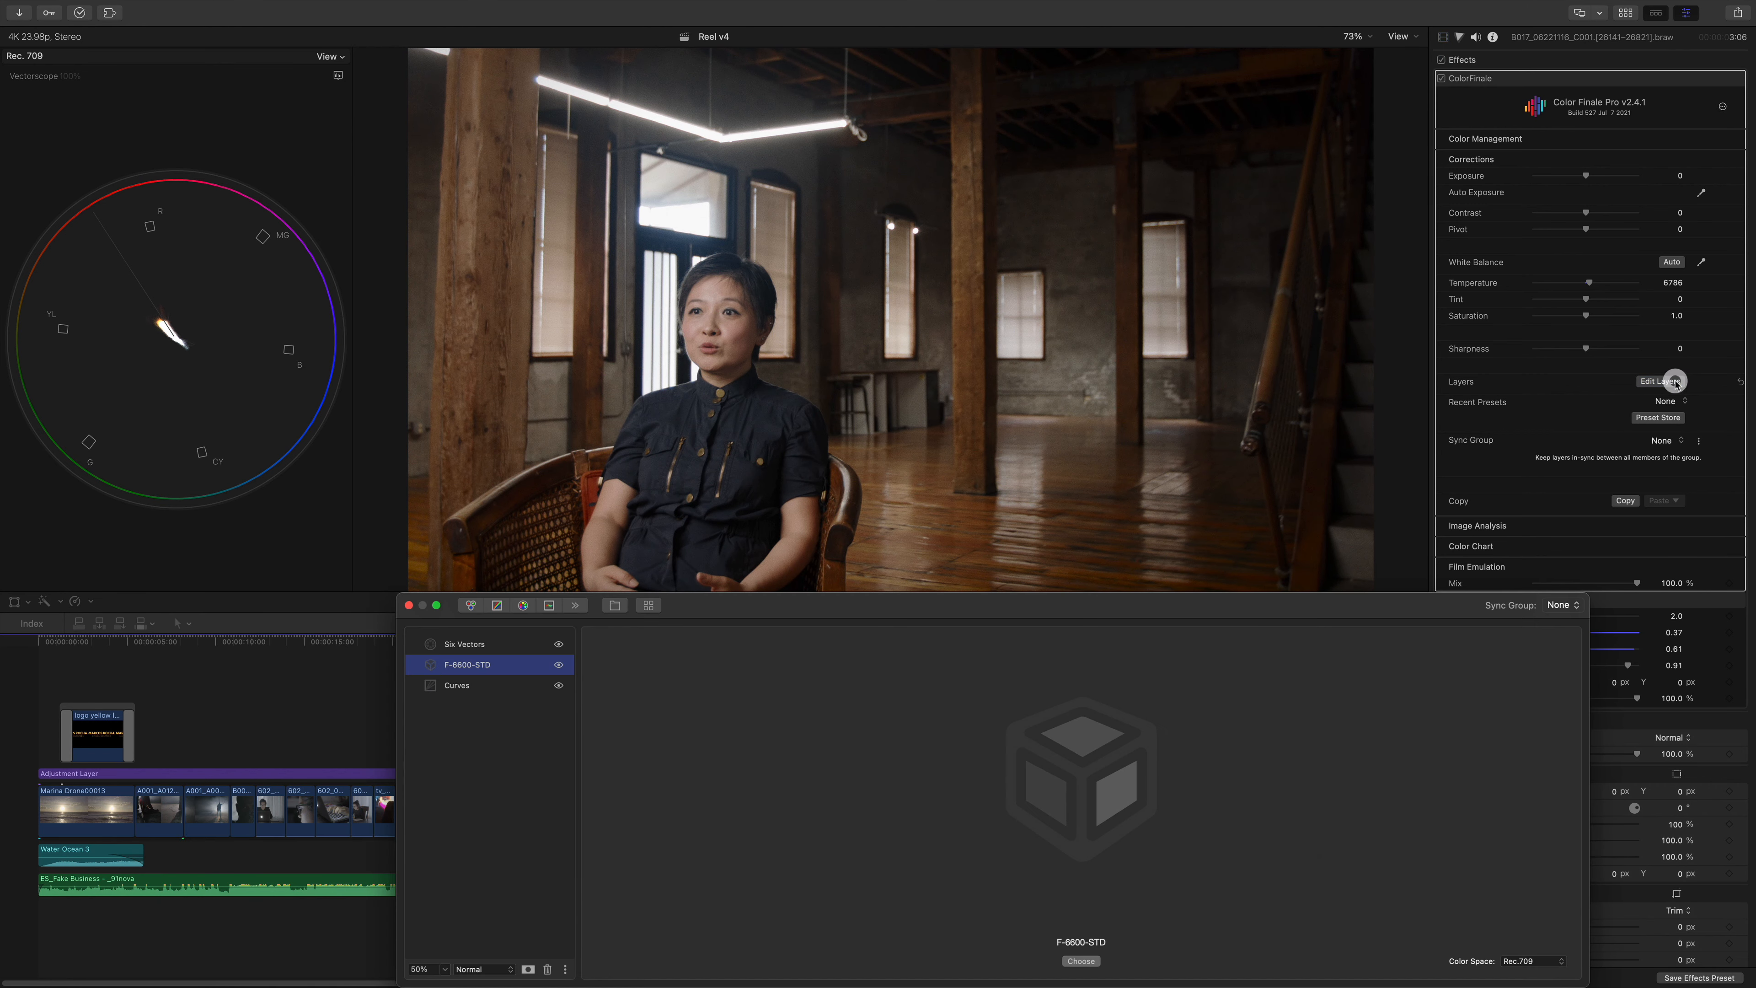
{"action": "left_click", "coordinate": [507, 648]}
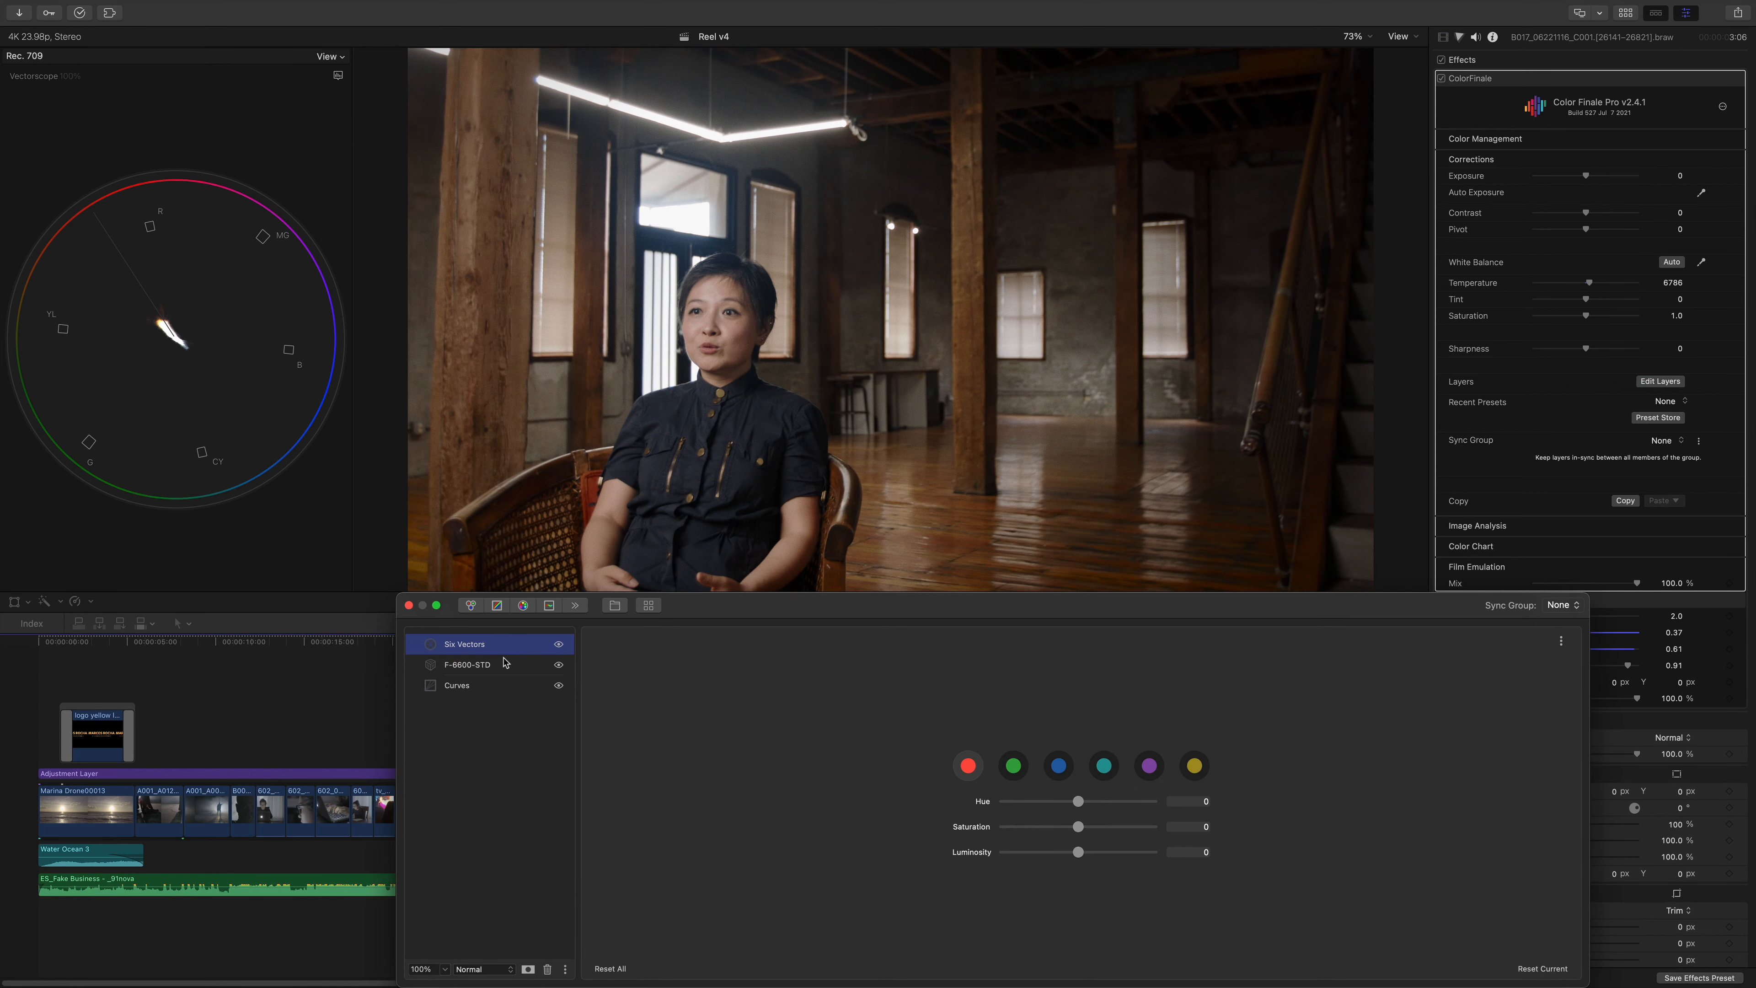
{"action": "left_click", "coordinate": [495, 669]}
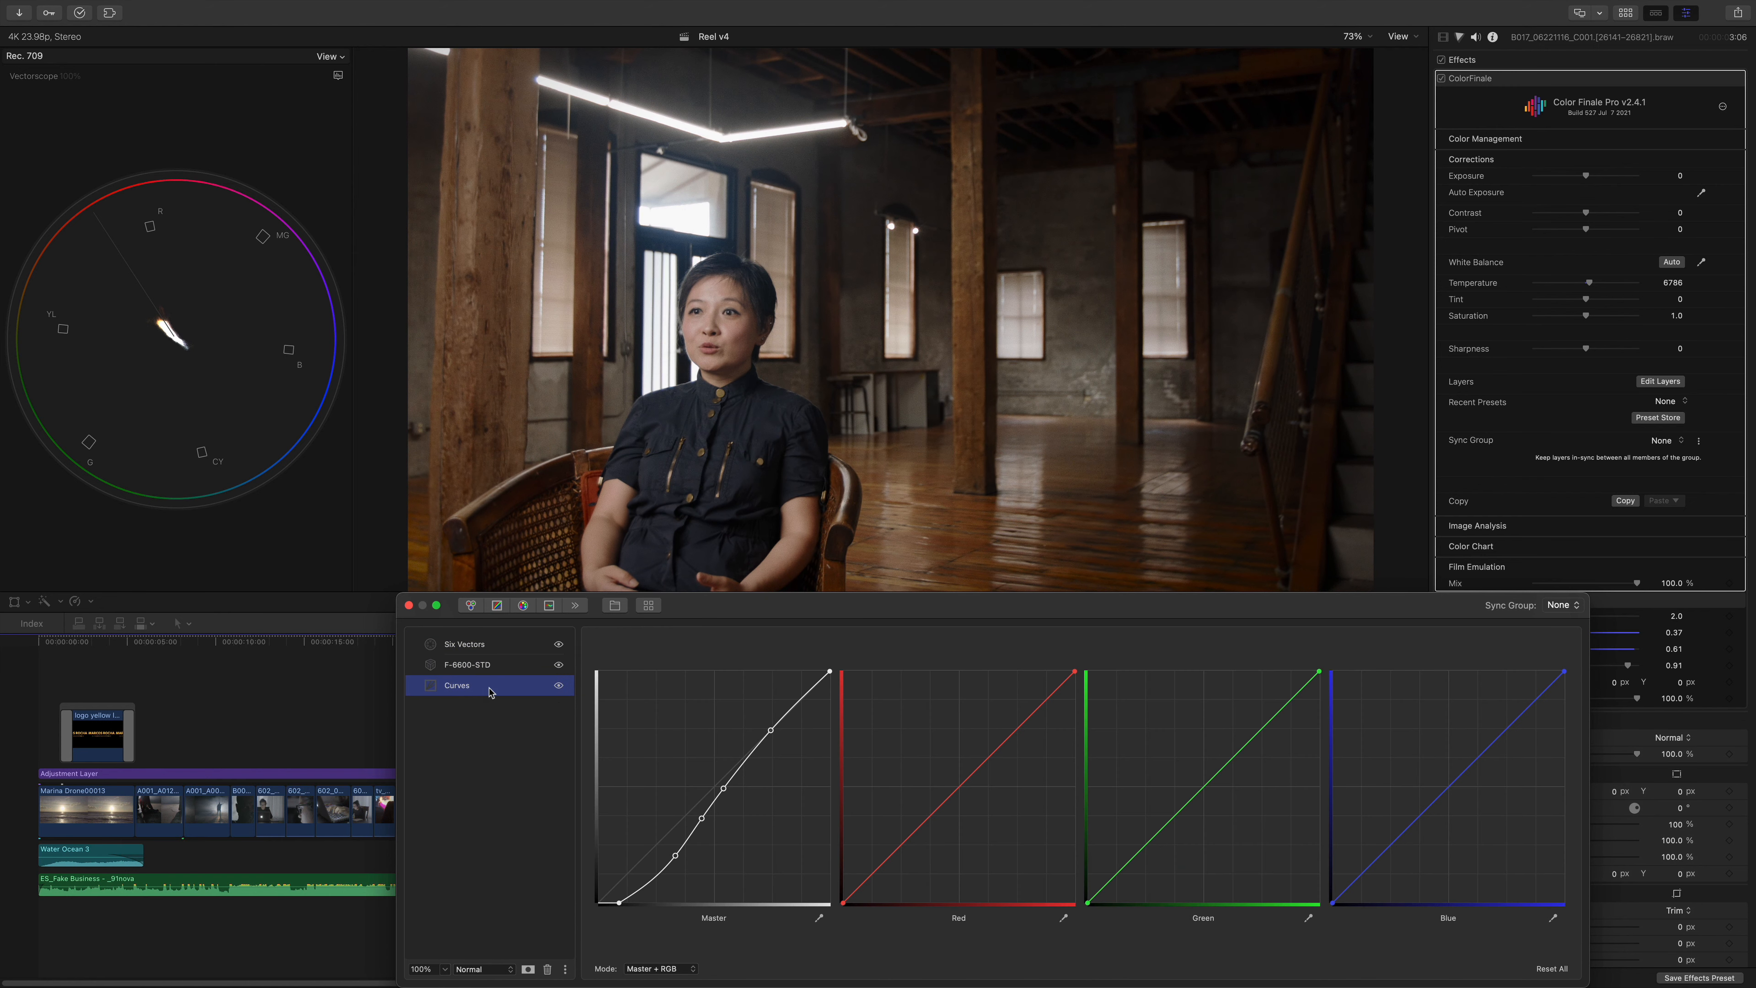
Step: Hide the Six Vectors, F-6600-STD and Curves layers to view the ungraded interview shot, and reposition the layer editor
{"action": "left_click", "coordinate": [558, 644]}
{"action": "left_click", "coordinate": [558, 645]}
{"action": "left_click", "coordinate": [515, 689]}
{"action": "left_click", "coordinate": [559, 686]}
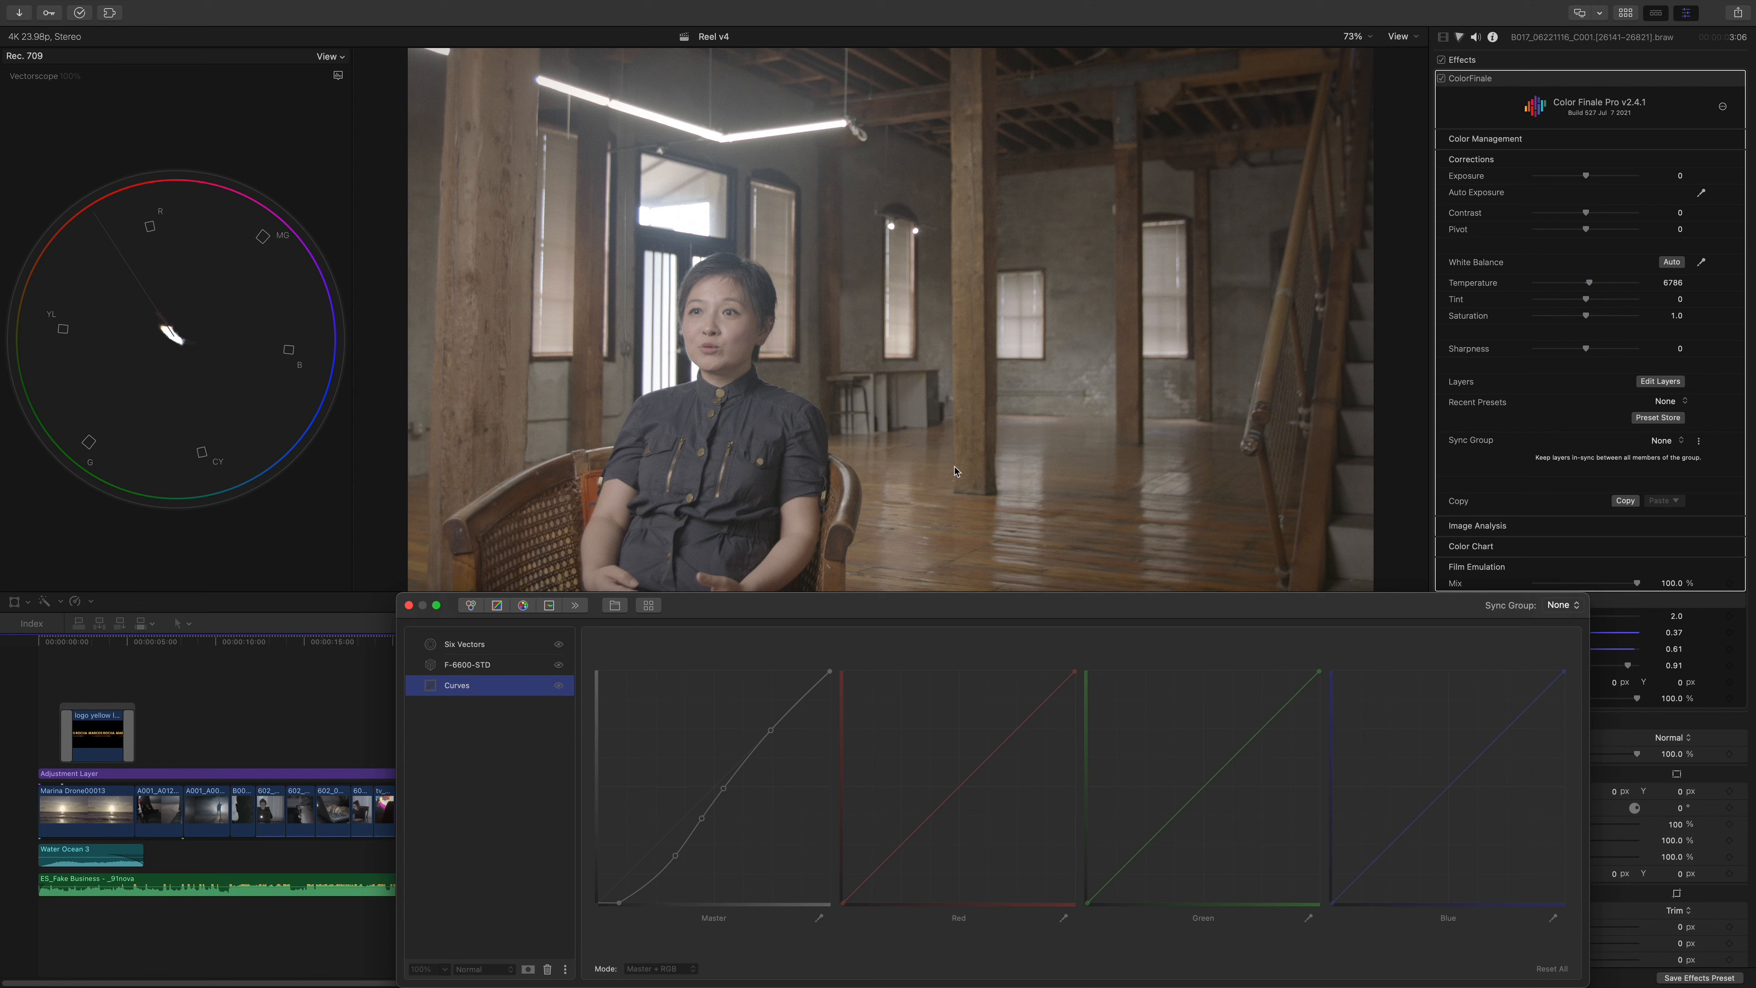
{"action": "left_click_drag", "start_coordinate": [787, 616], "coordinate": [822, 546]}
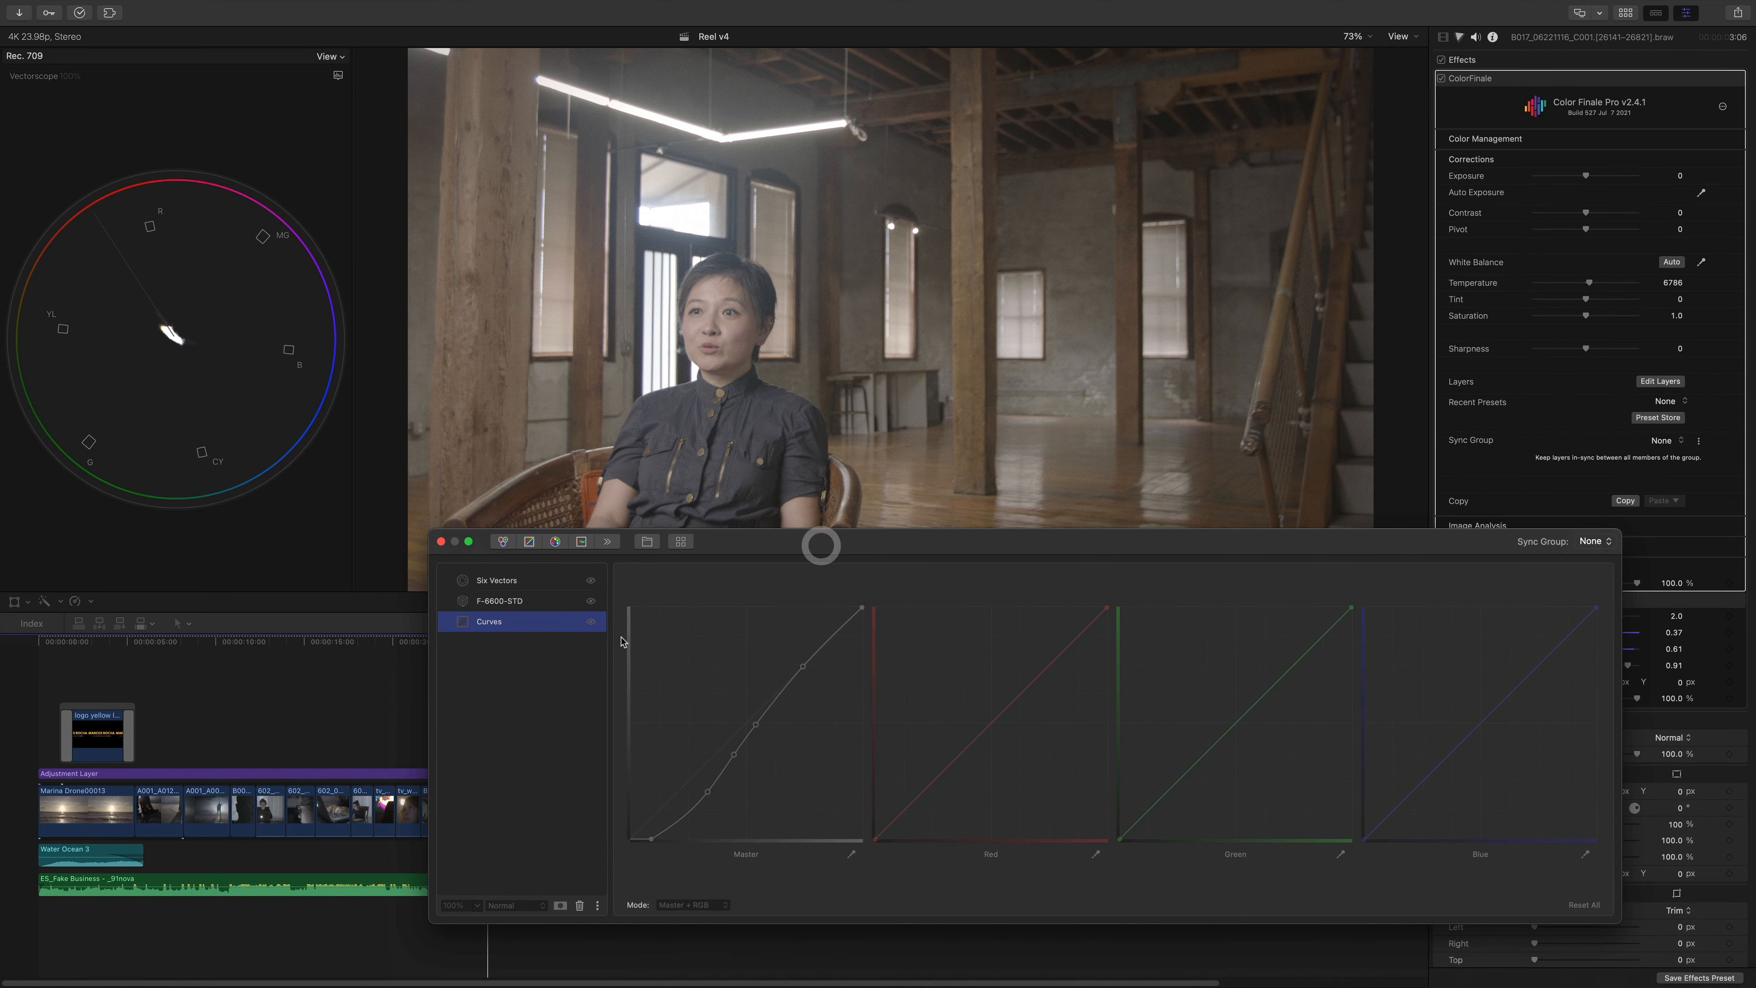
Step: Show the Curves layer and the F-6600-STD LUT layer again, leaving Six Vectors hidden
{"action": "left_click", "coordinate": [590, 622]}
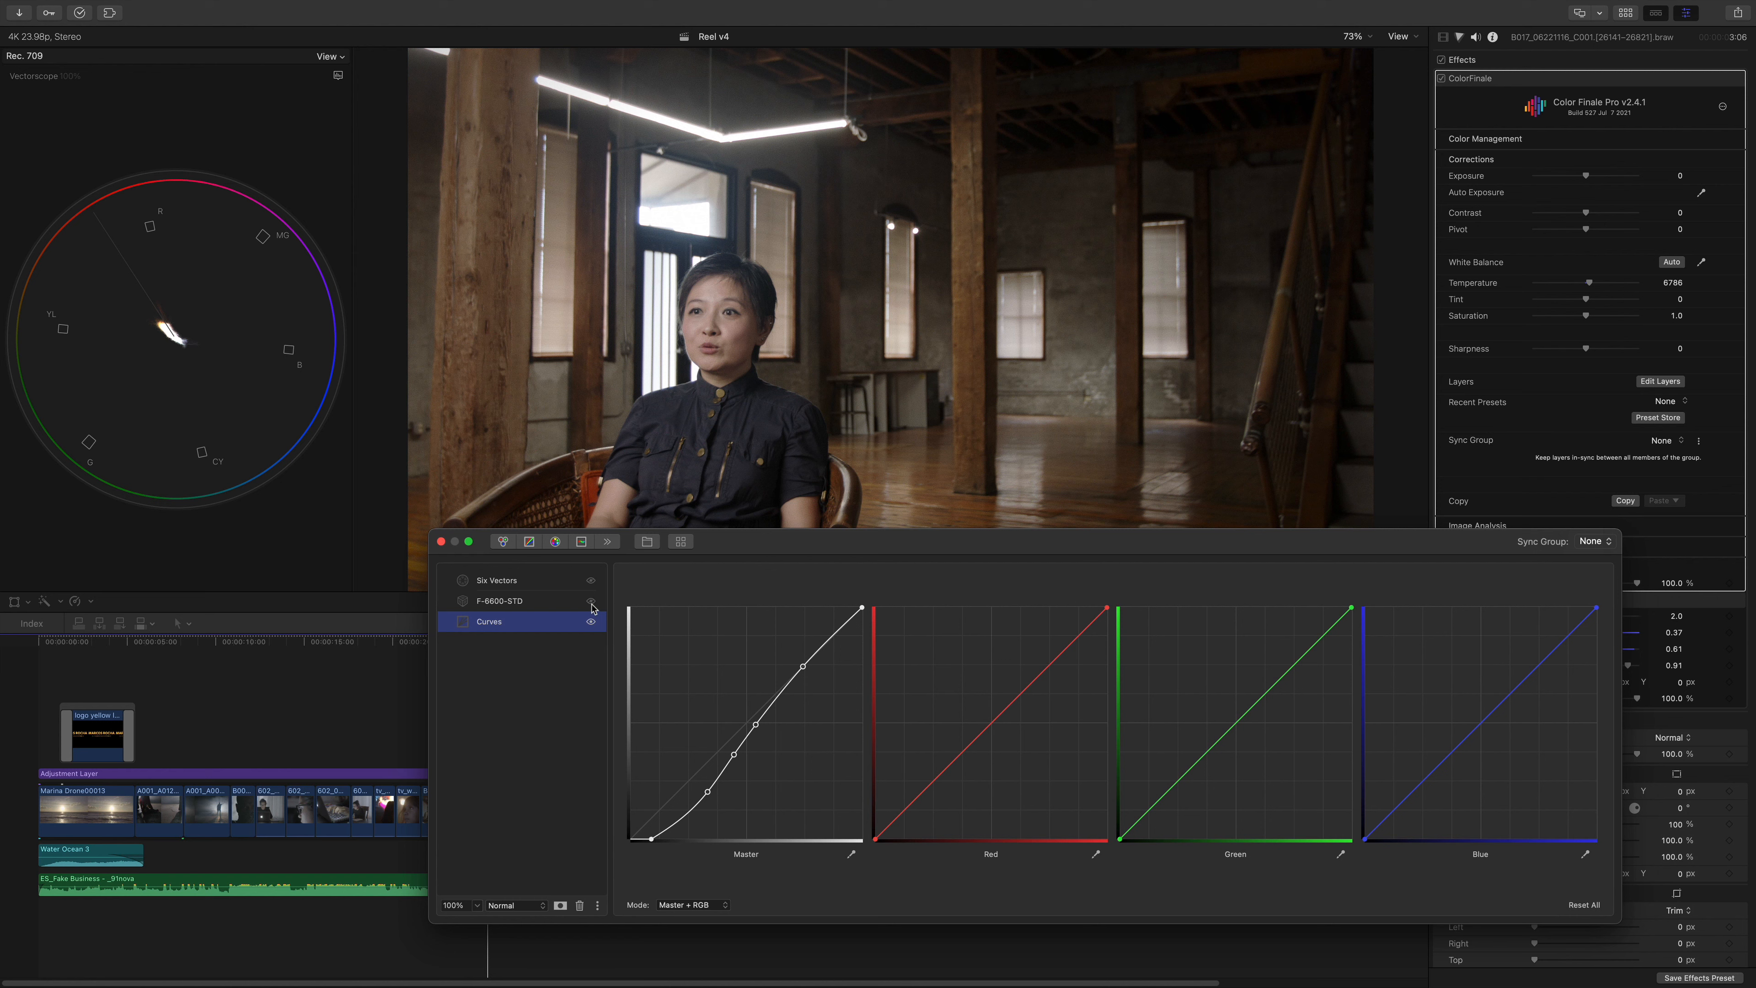
{"action": "left_click", "coordinate": [538, 602]}
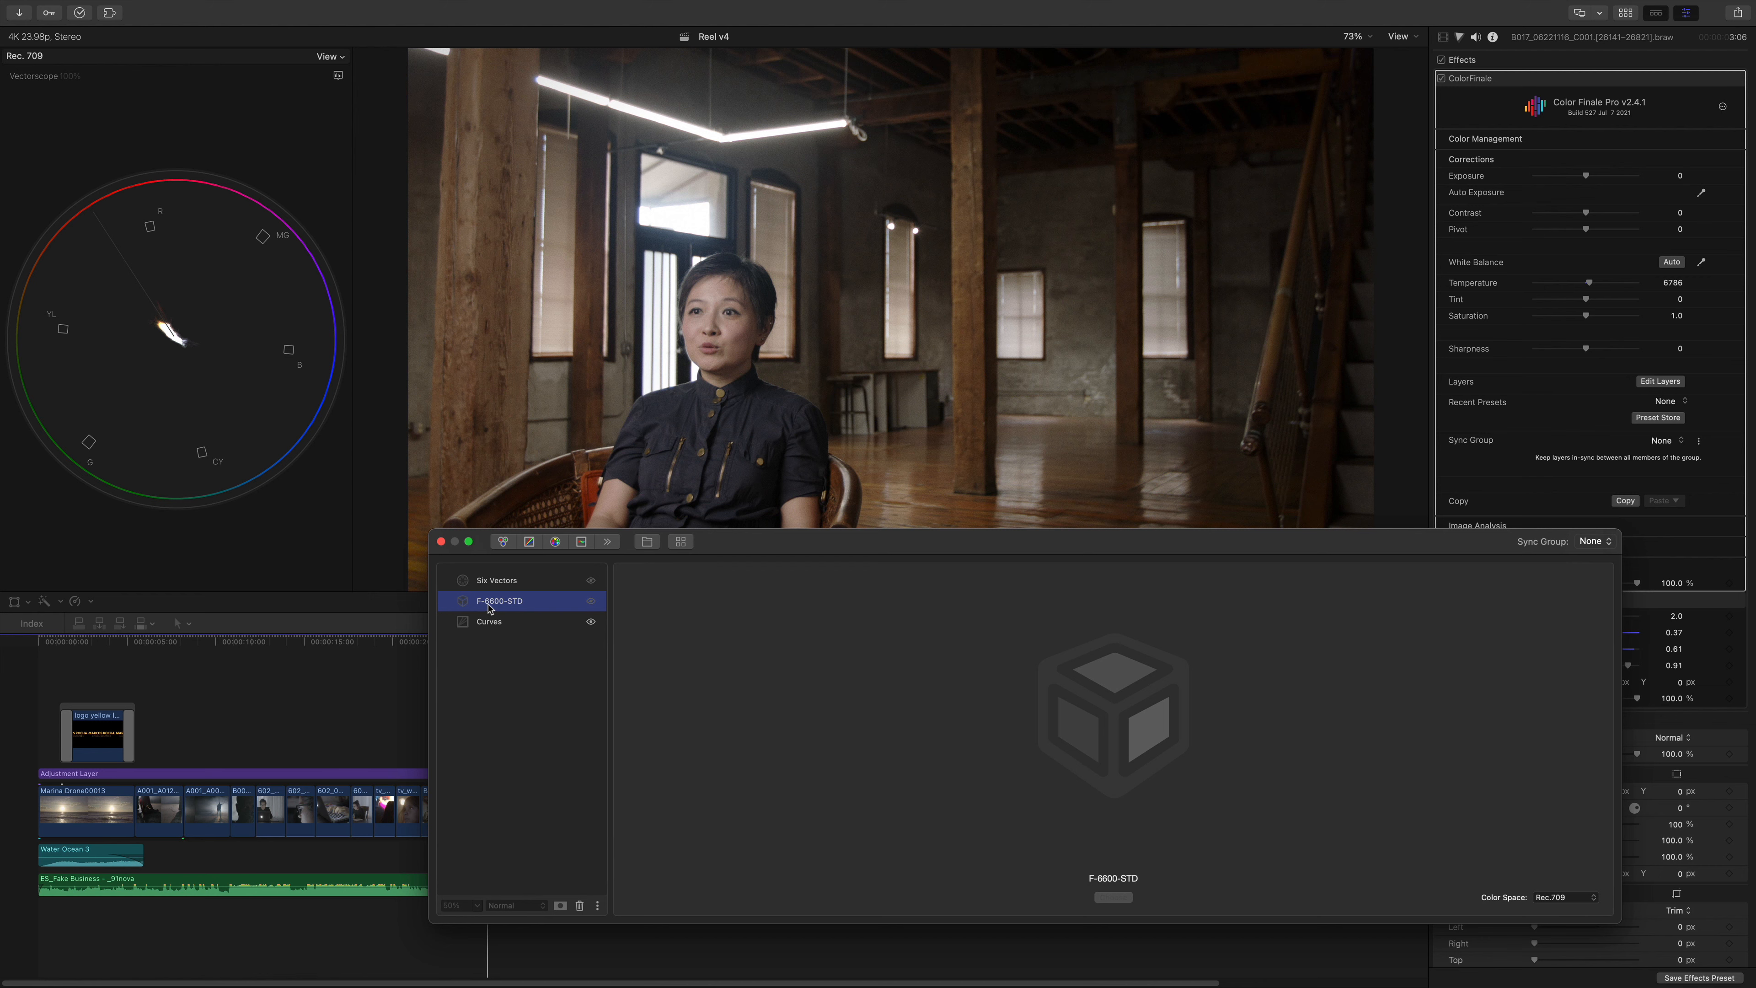
{"action": "left_click", "coordinate": [591, 601]}
Step: Browse the live previews of the IWLTBAP Standard LUTs in the LUT library and leave it without importing one
{"action": "left_click", "coordinate": [680, 541]}
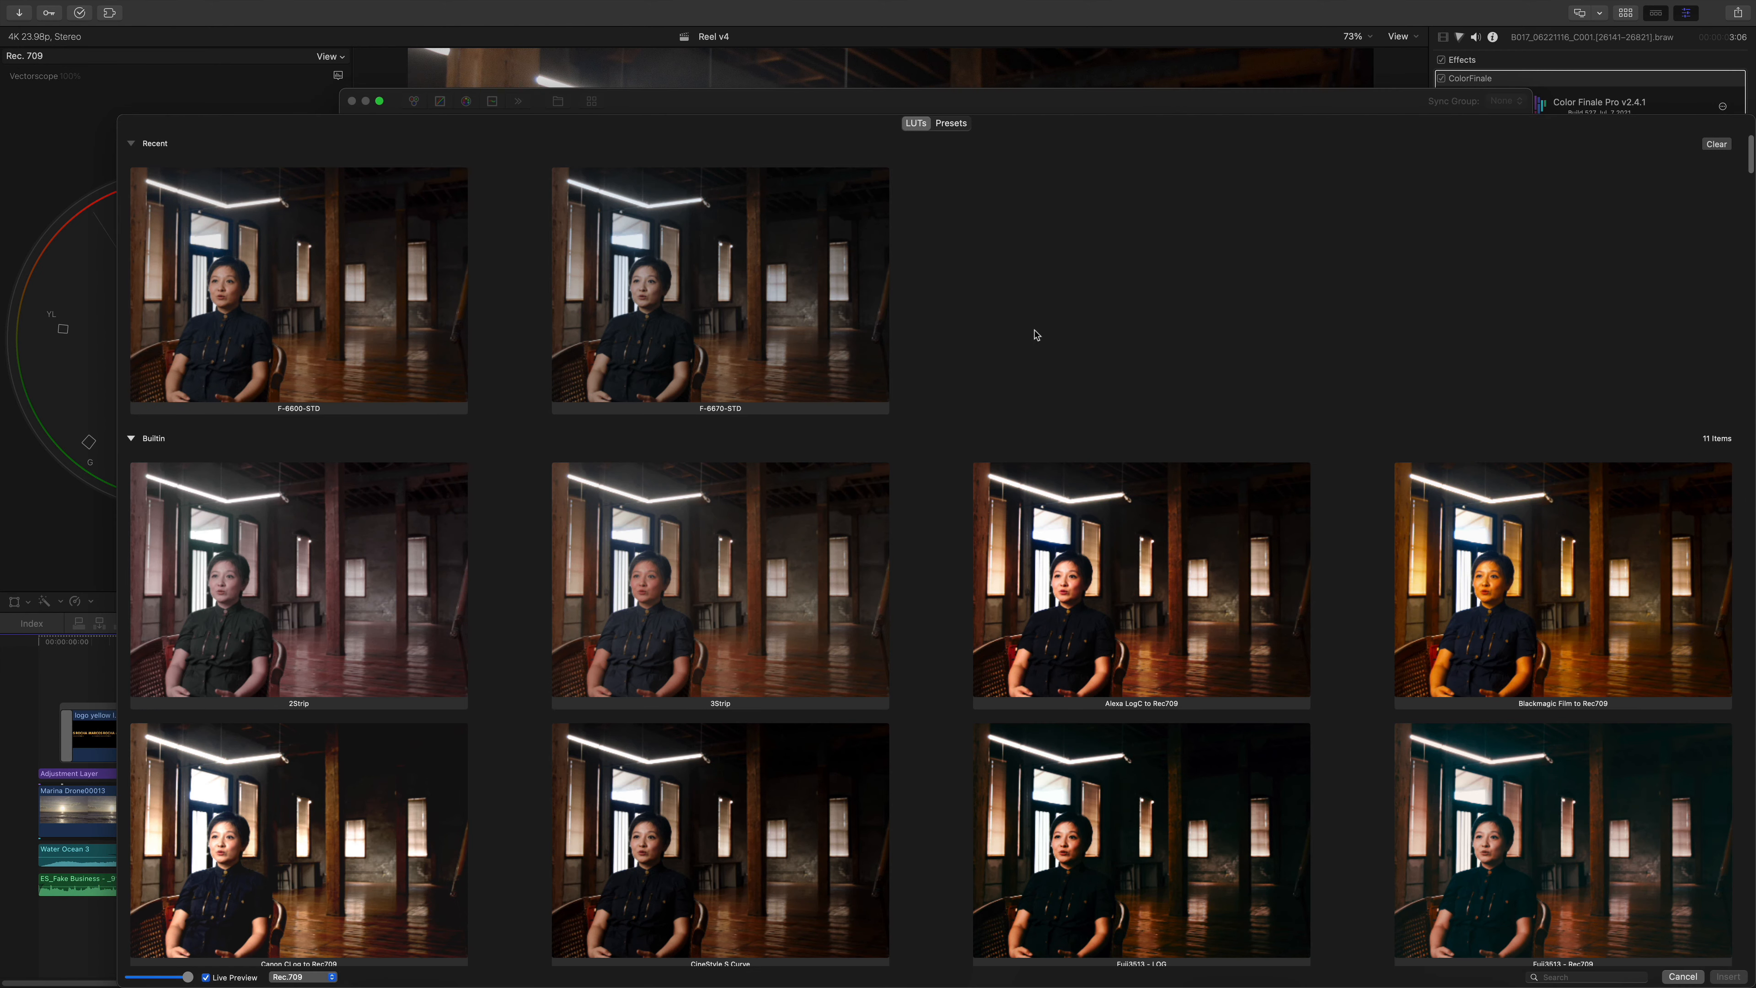
{"action": "scroll", "coordinate": [1276, 654], "scroll_direction": "down", "scroll_amount": 20}
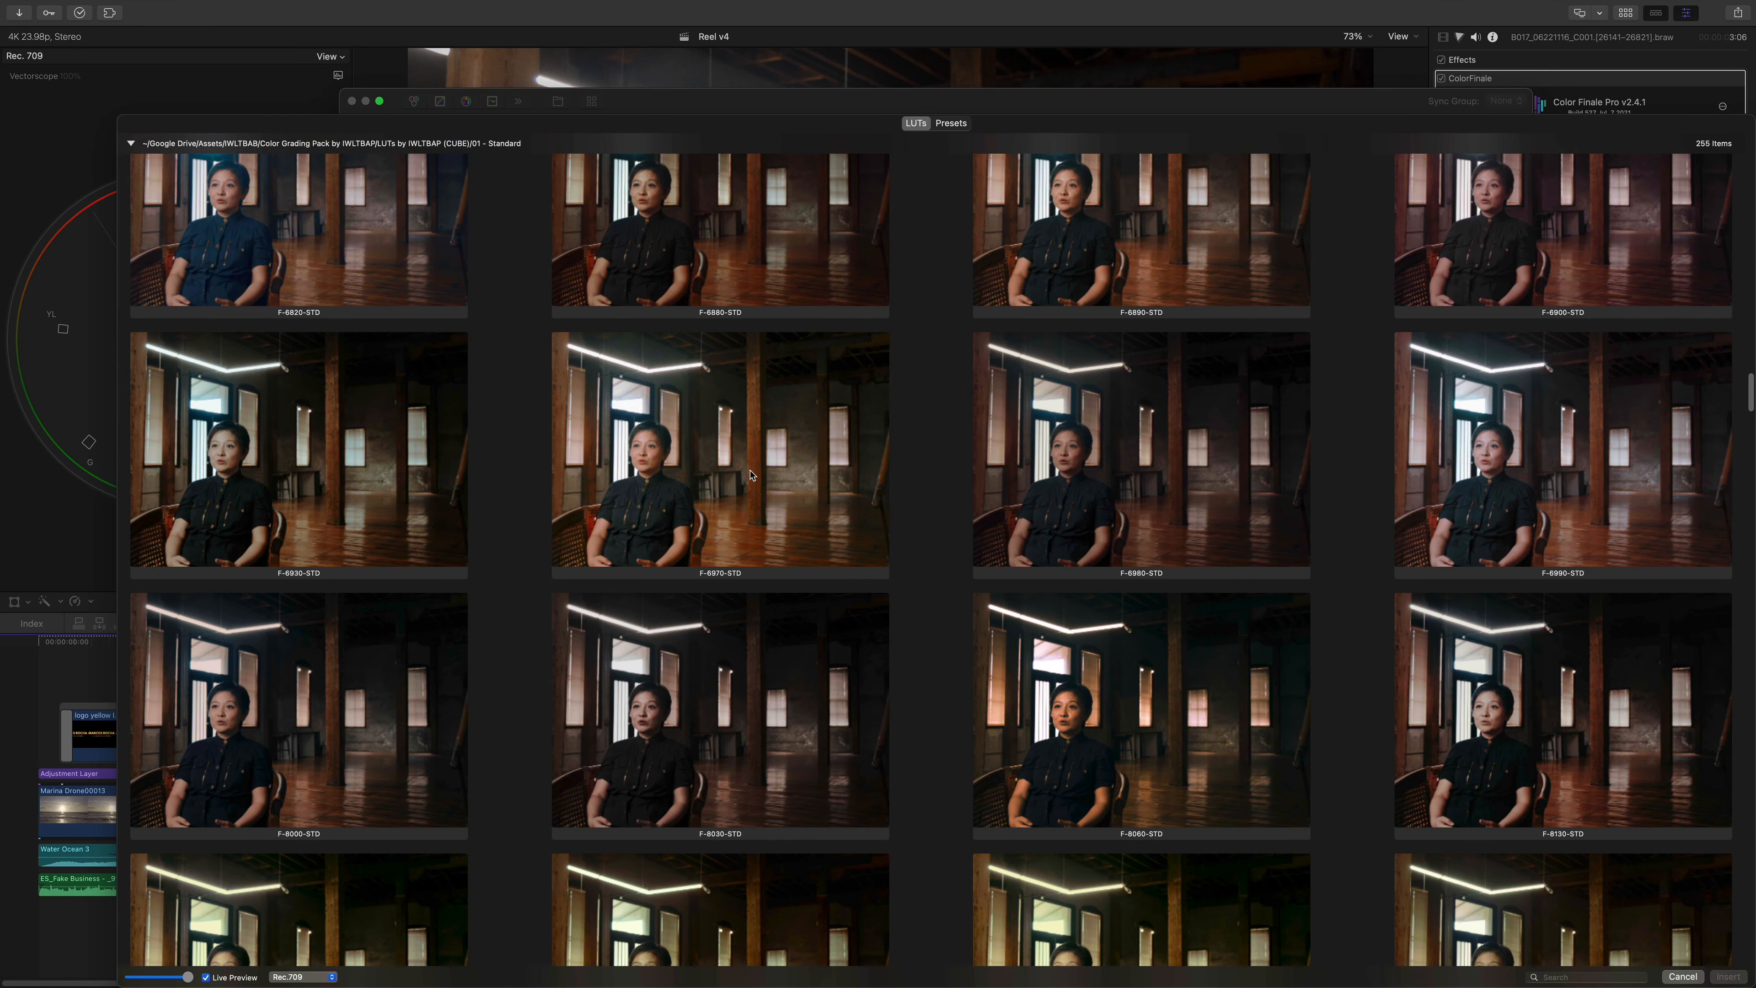
{"action": "scroll", "coordinate": [1043, 499], "scroll_direction": "up", "scroll_amount": 1}
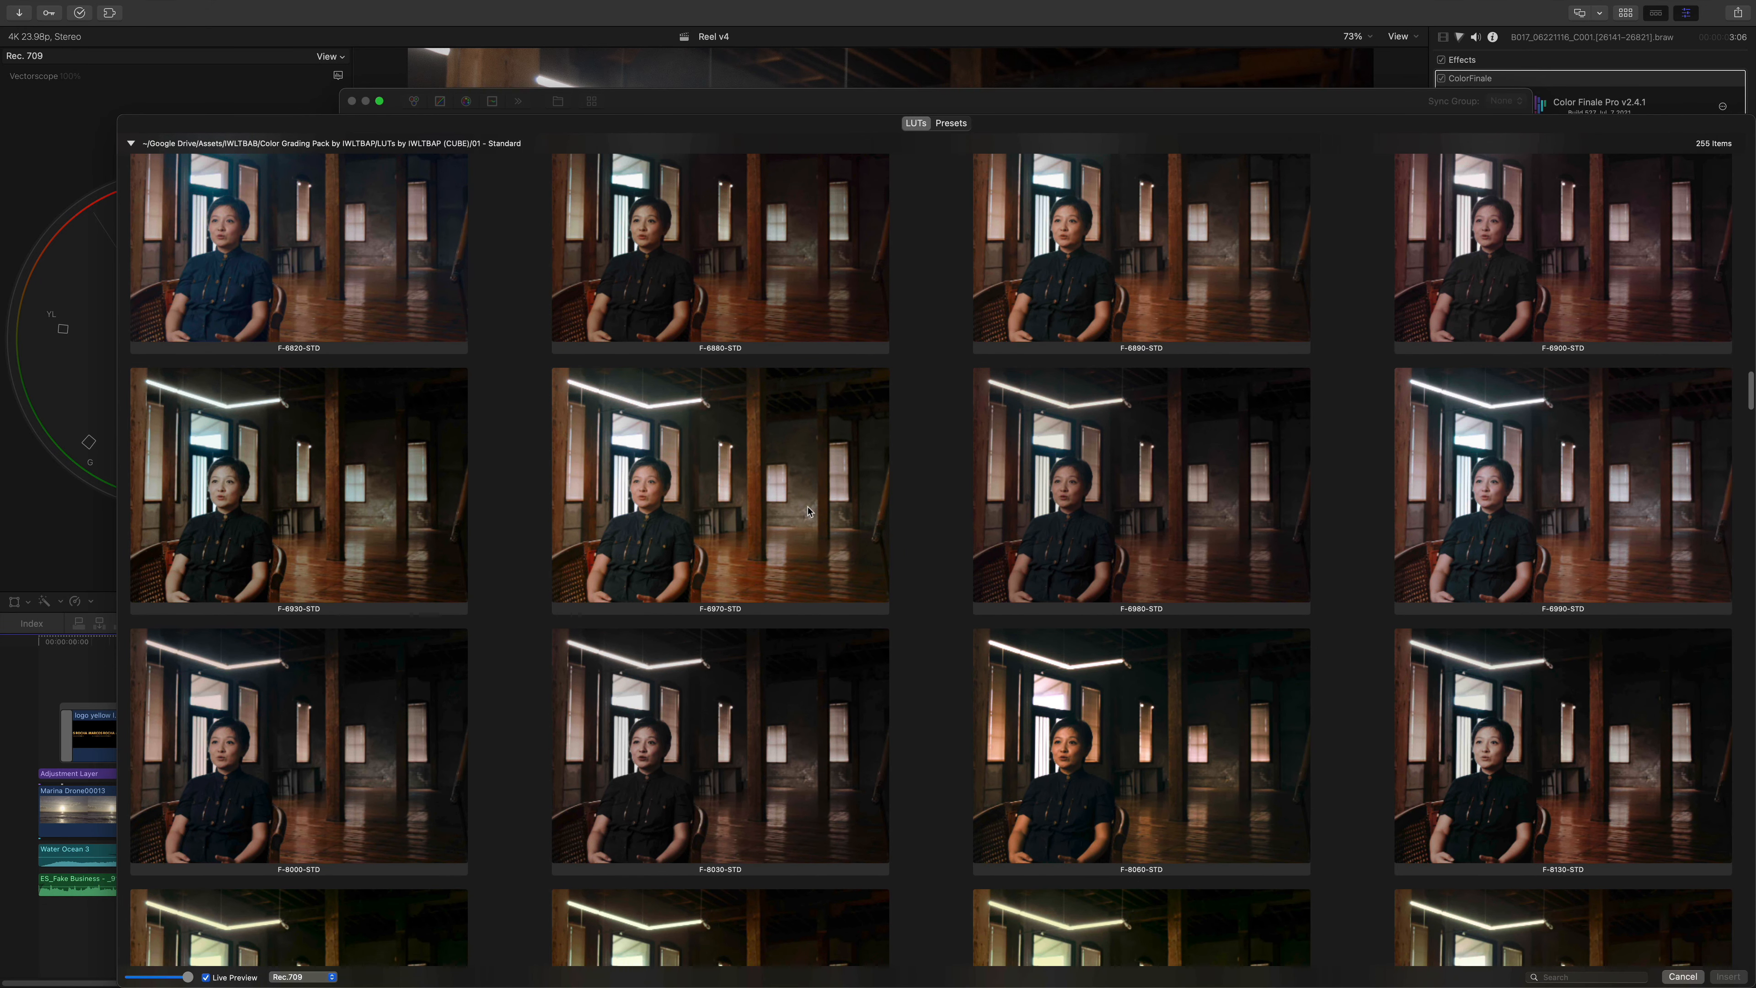
{"action": "scroll", "coordinate": [1275, 751], "scroll_direction": "up", "scroll_amount": 6}
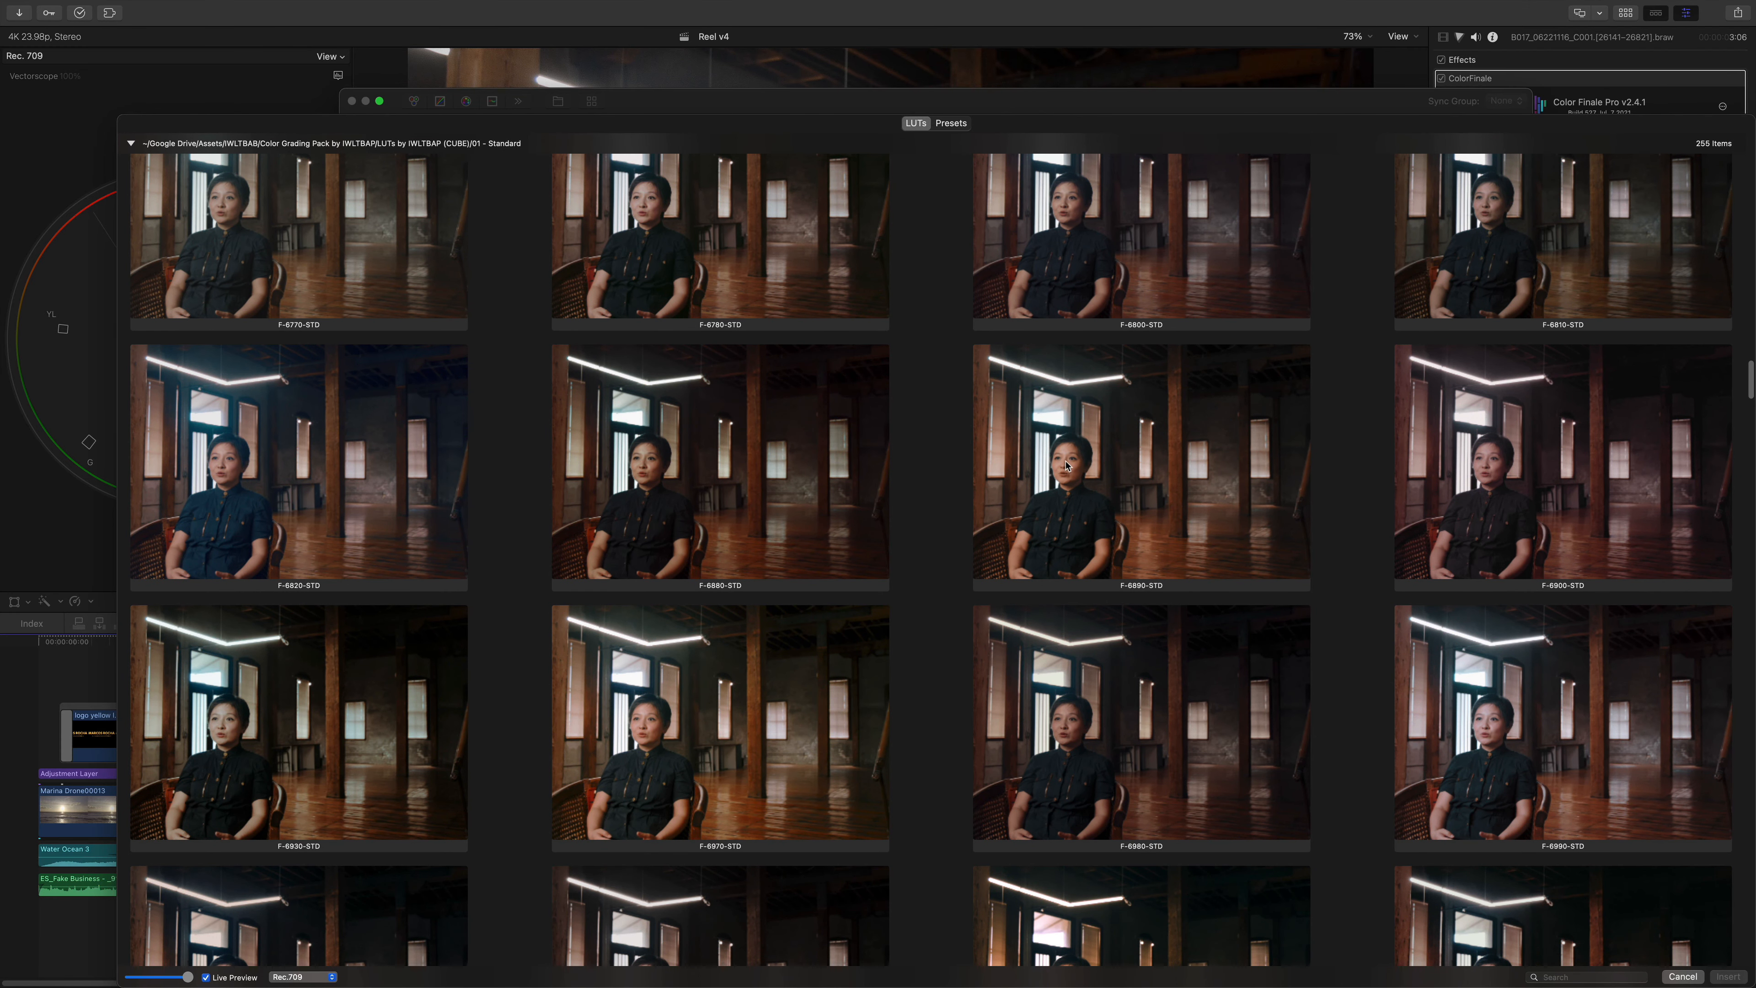
{"action": "left_click", "coordinate": [1695, 978]}
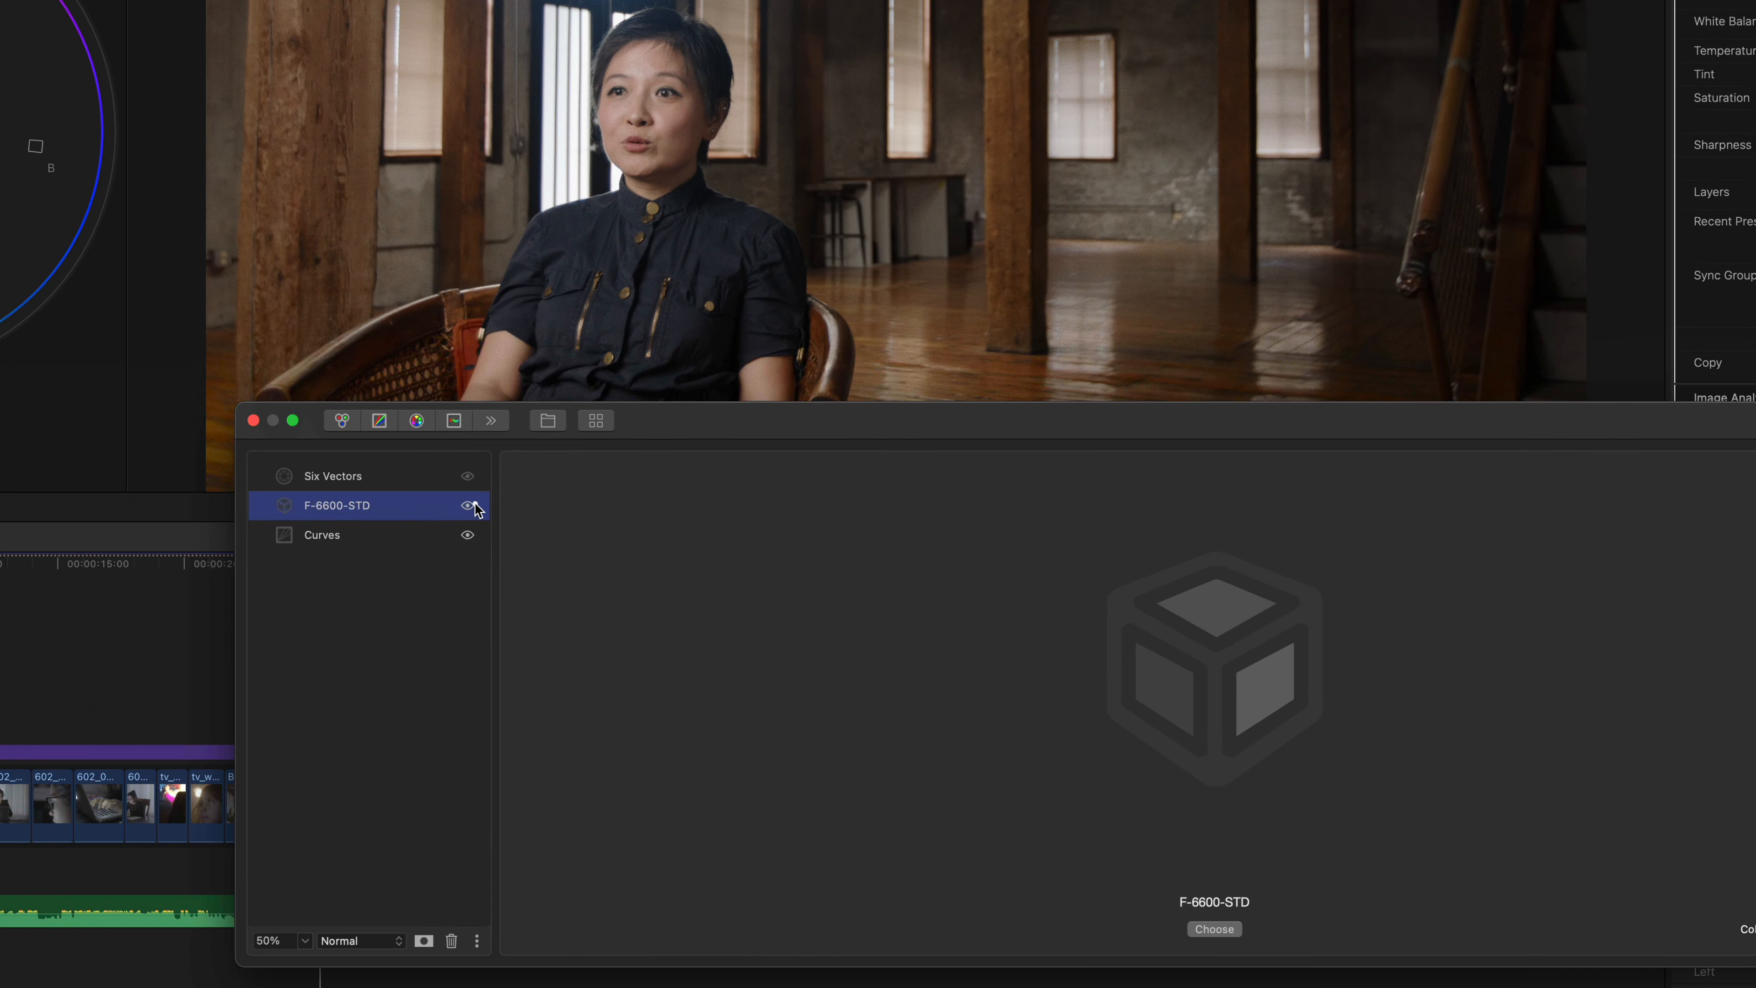
Step: Toggle the F-6600-STD layer's visibility off and on, and move the layer editor clear of the effect settings
{"action": "left_click", "coordinate": [592, 602]}
{"action": "left_click", "coordinate": [470, 505]}
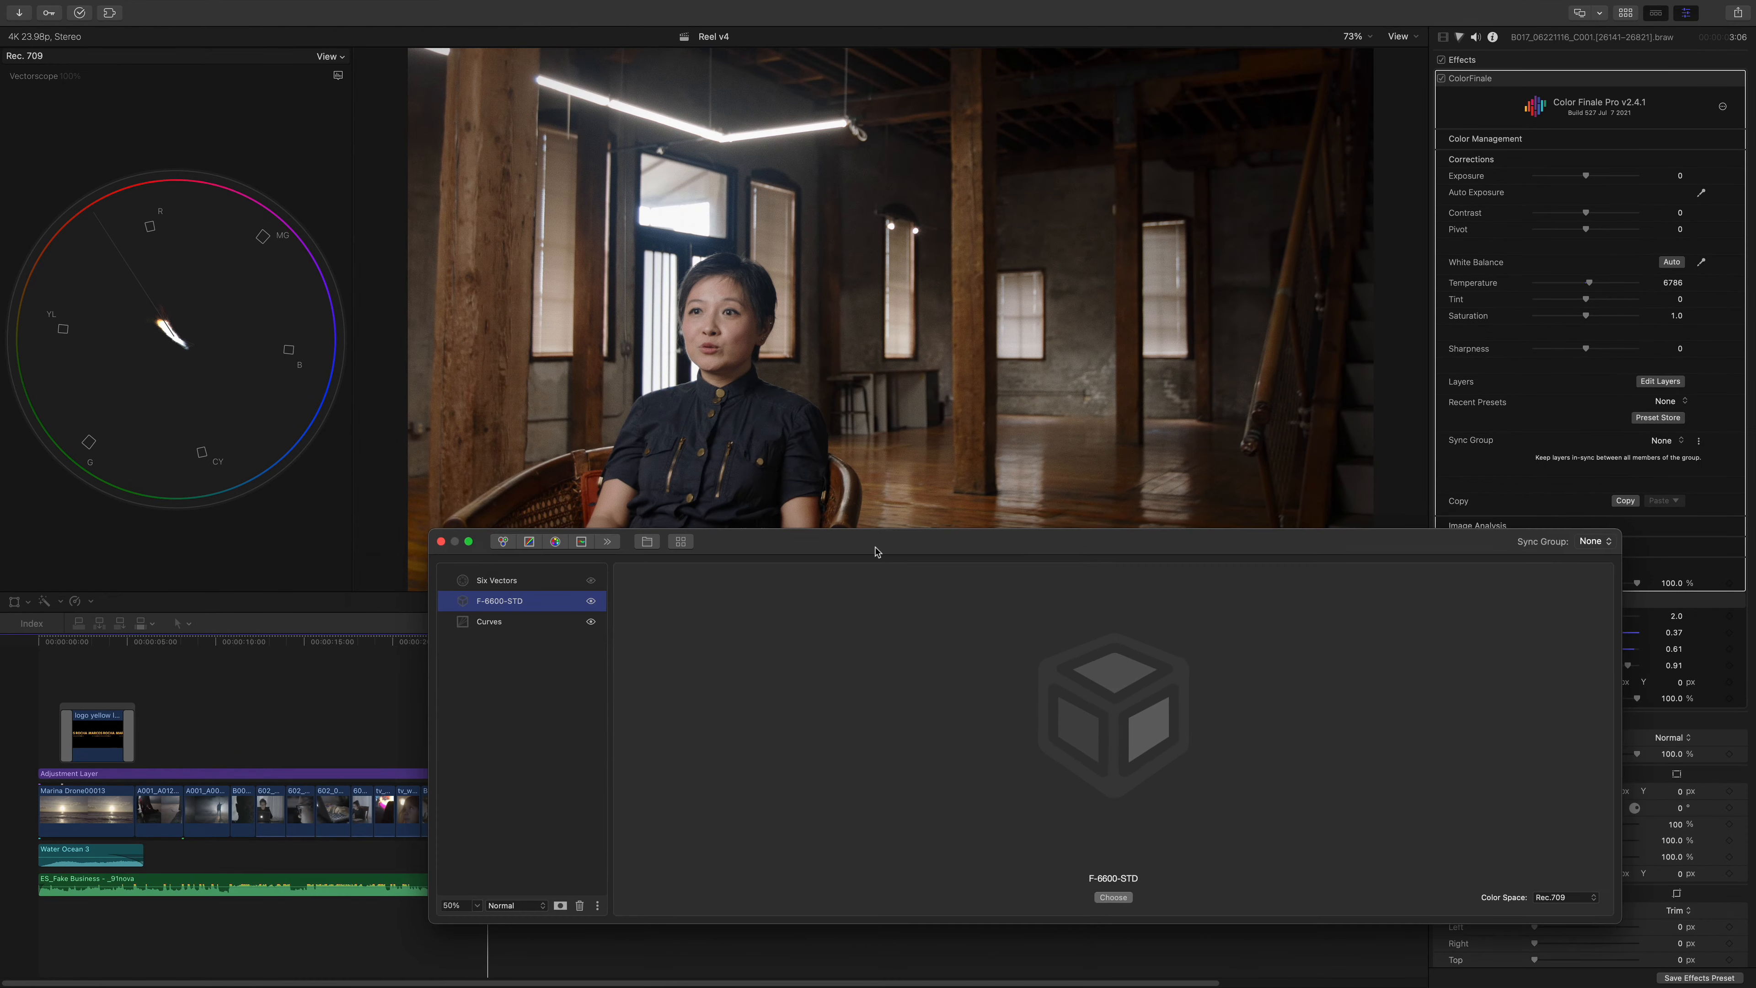
{"action": "left_click_drag", "start_coordinate": [873, 437], "coordinate": [551, 366]}
{"action": "left_click_drag", "start_coordinate": [648, 503], "coordinate": [646, 506]}
Step: Isolate the image analysis with an ellipse and fit the ellipse tightly around the woman's face
{"action": "mouse_move", "coordinate": [1715, 530]}
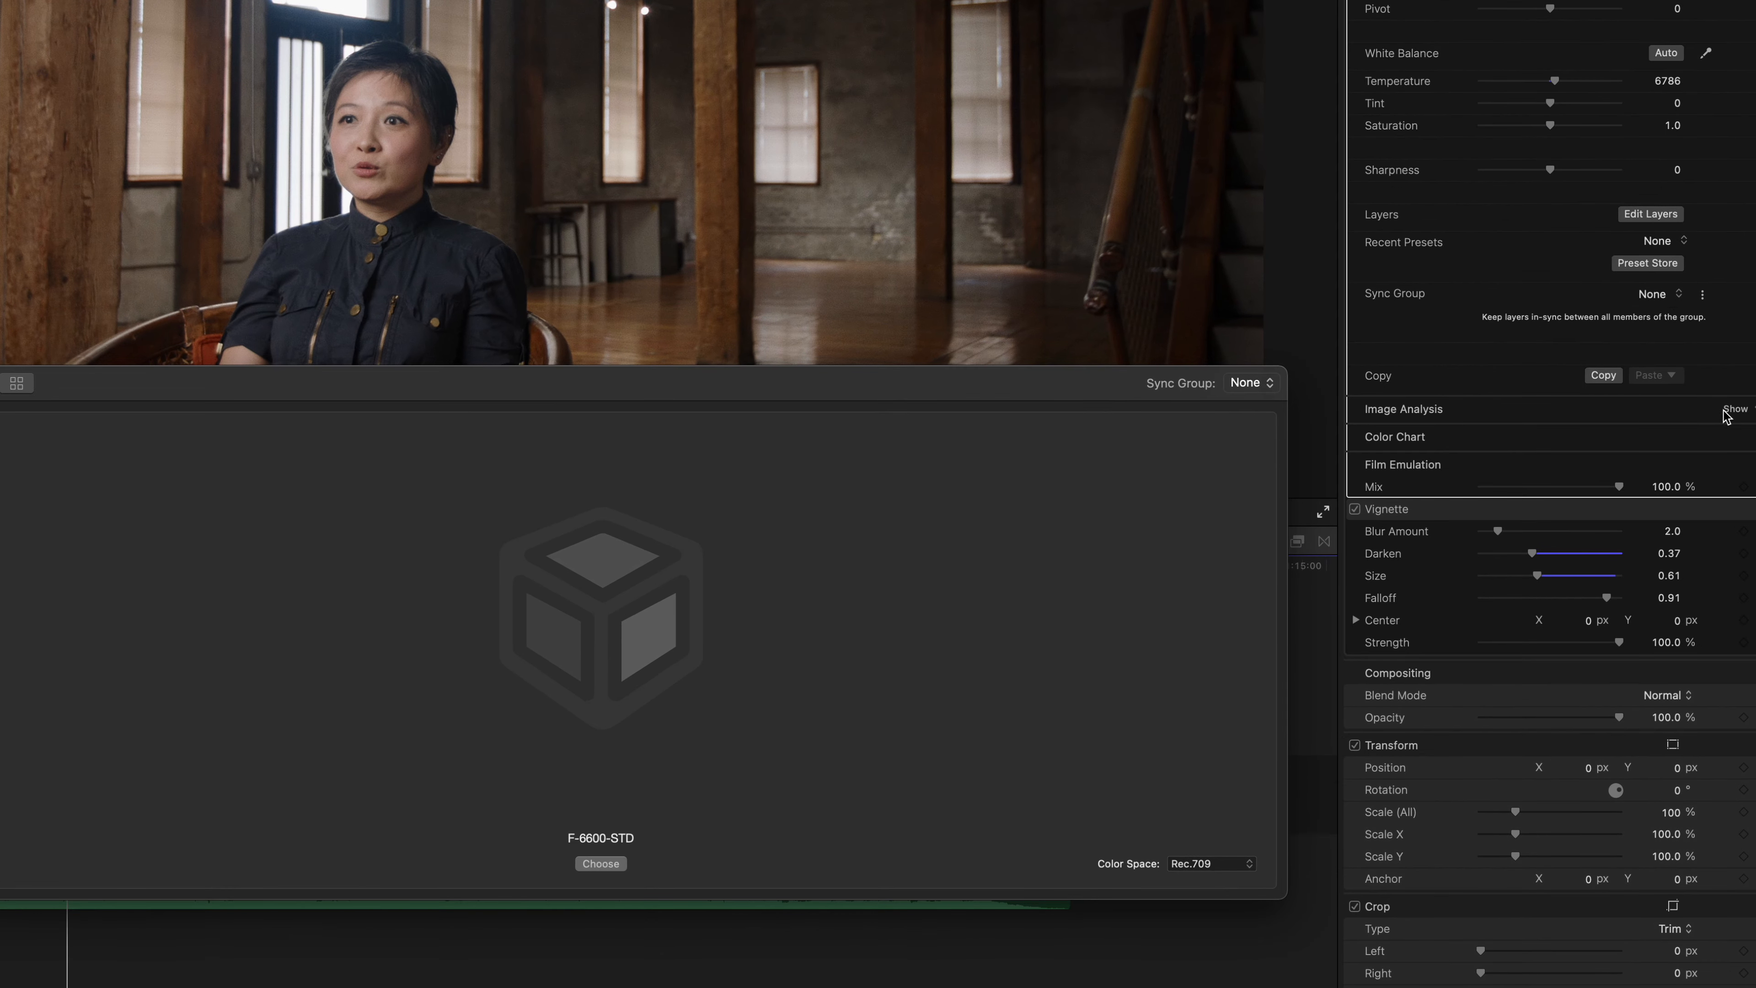
{"action": "left_click", "coordinate": [1732, 410]}
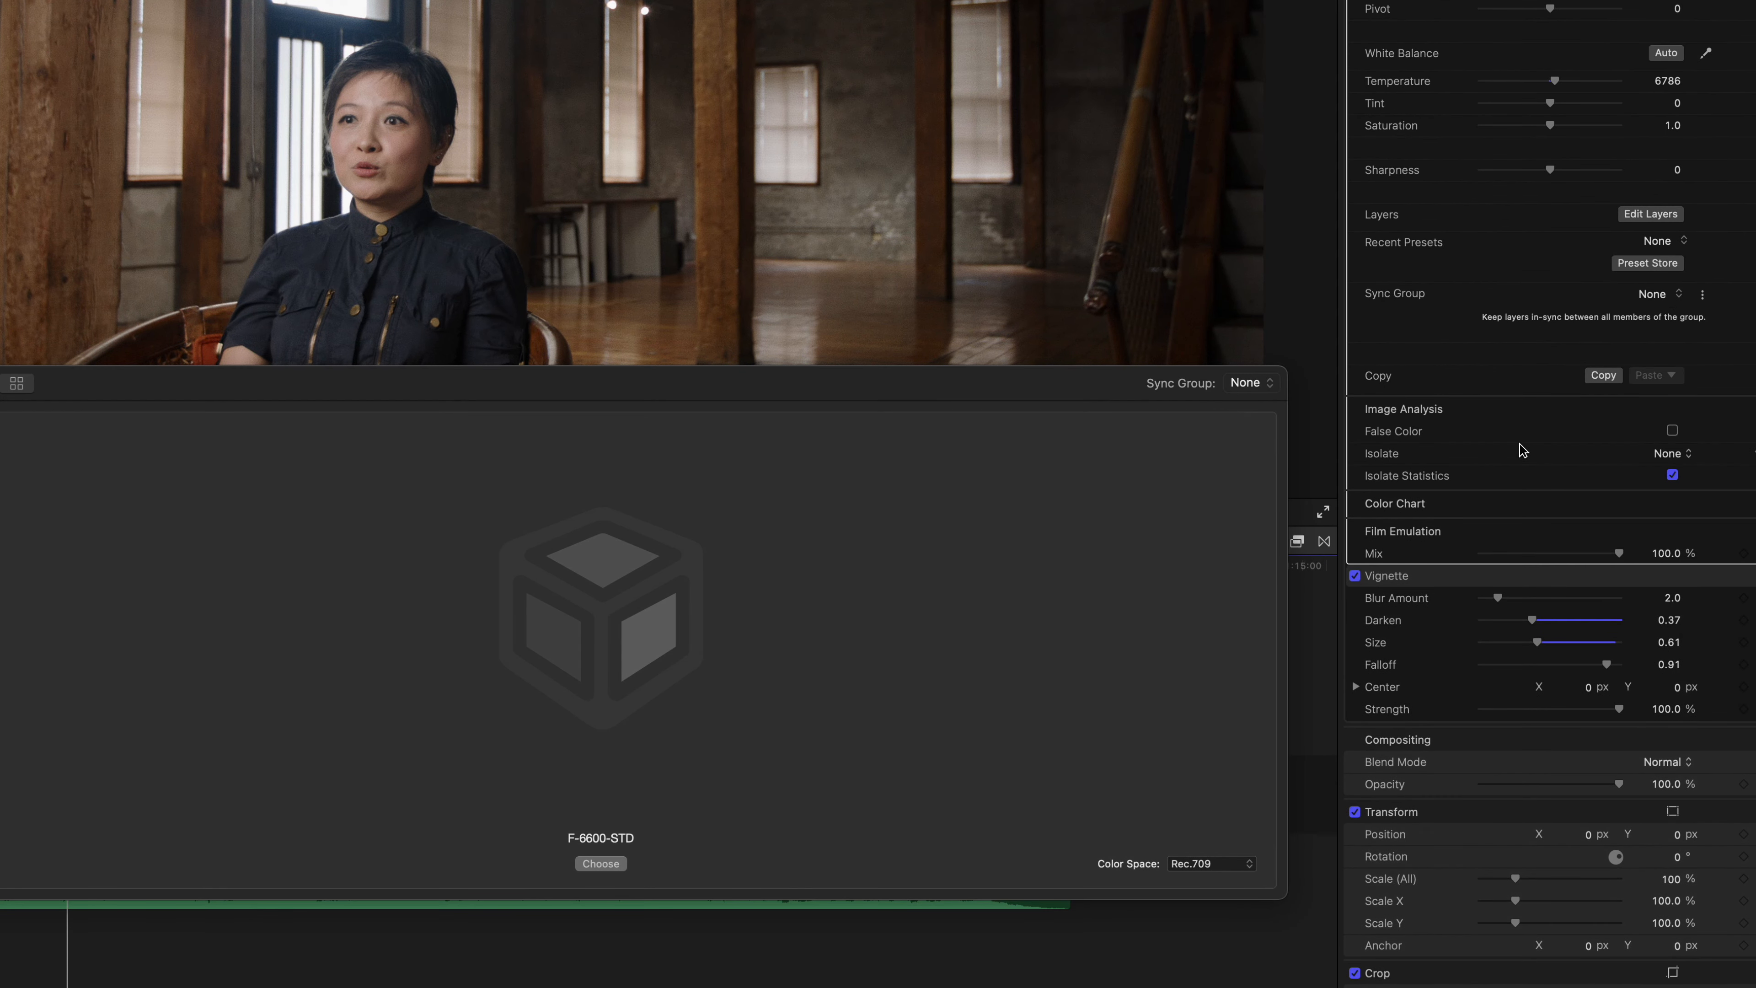
{"action": "left_click", "coordinate": [1673, 454]}
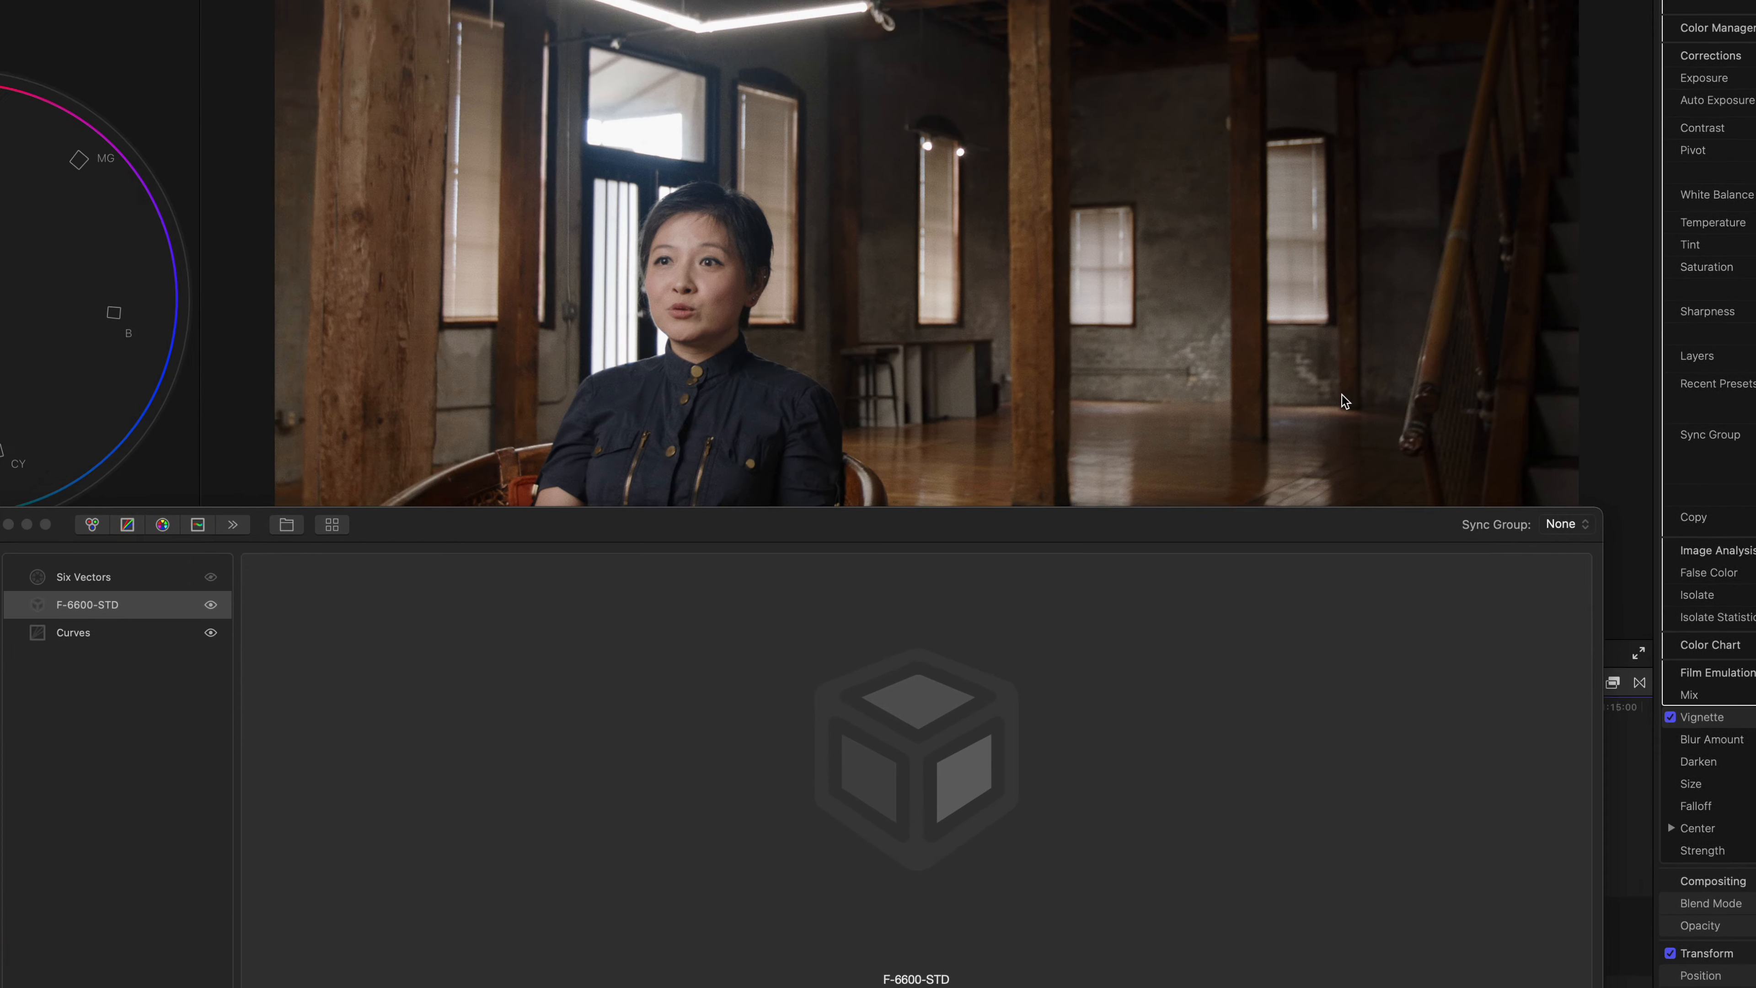
{"action": "left_click", "coordinate": [1689, 498]}
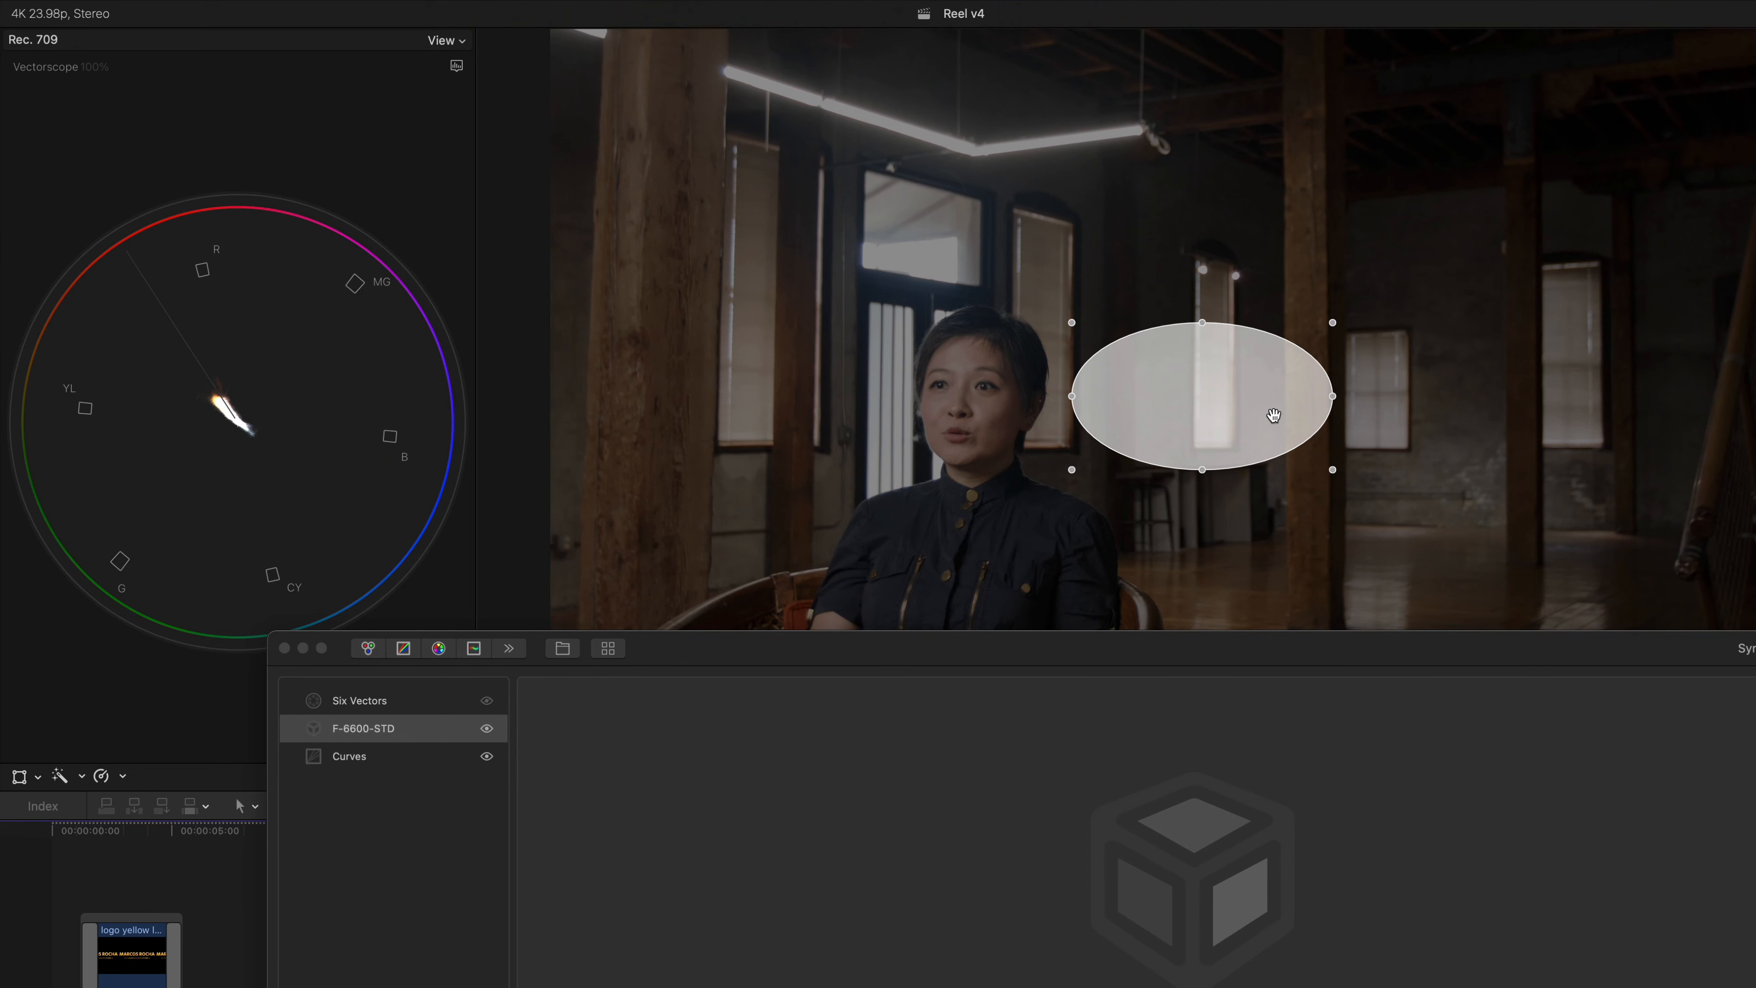
{"action": "left_click_drag", "start_coordinate": [646, 159], "coordinate": [462, 159]}
{"action": "left_click_drag", "start_coordinate": [1055, 418], "coordinate": [963, 404]}
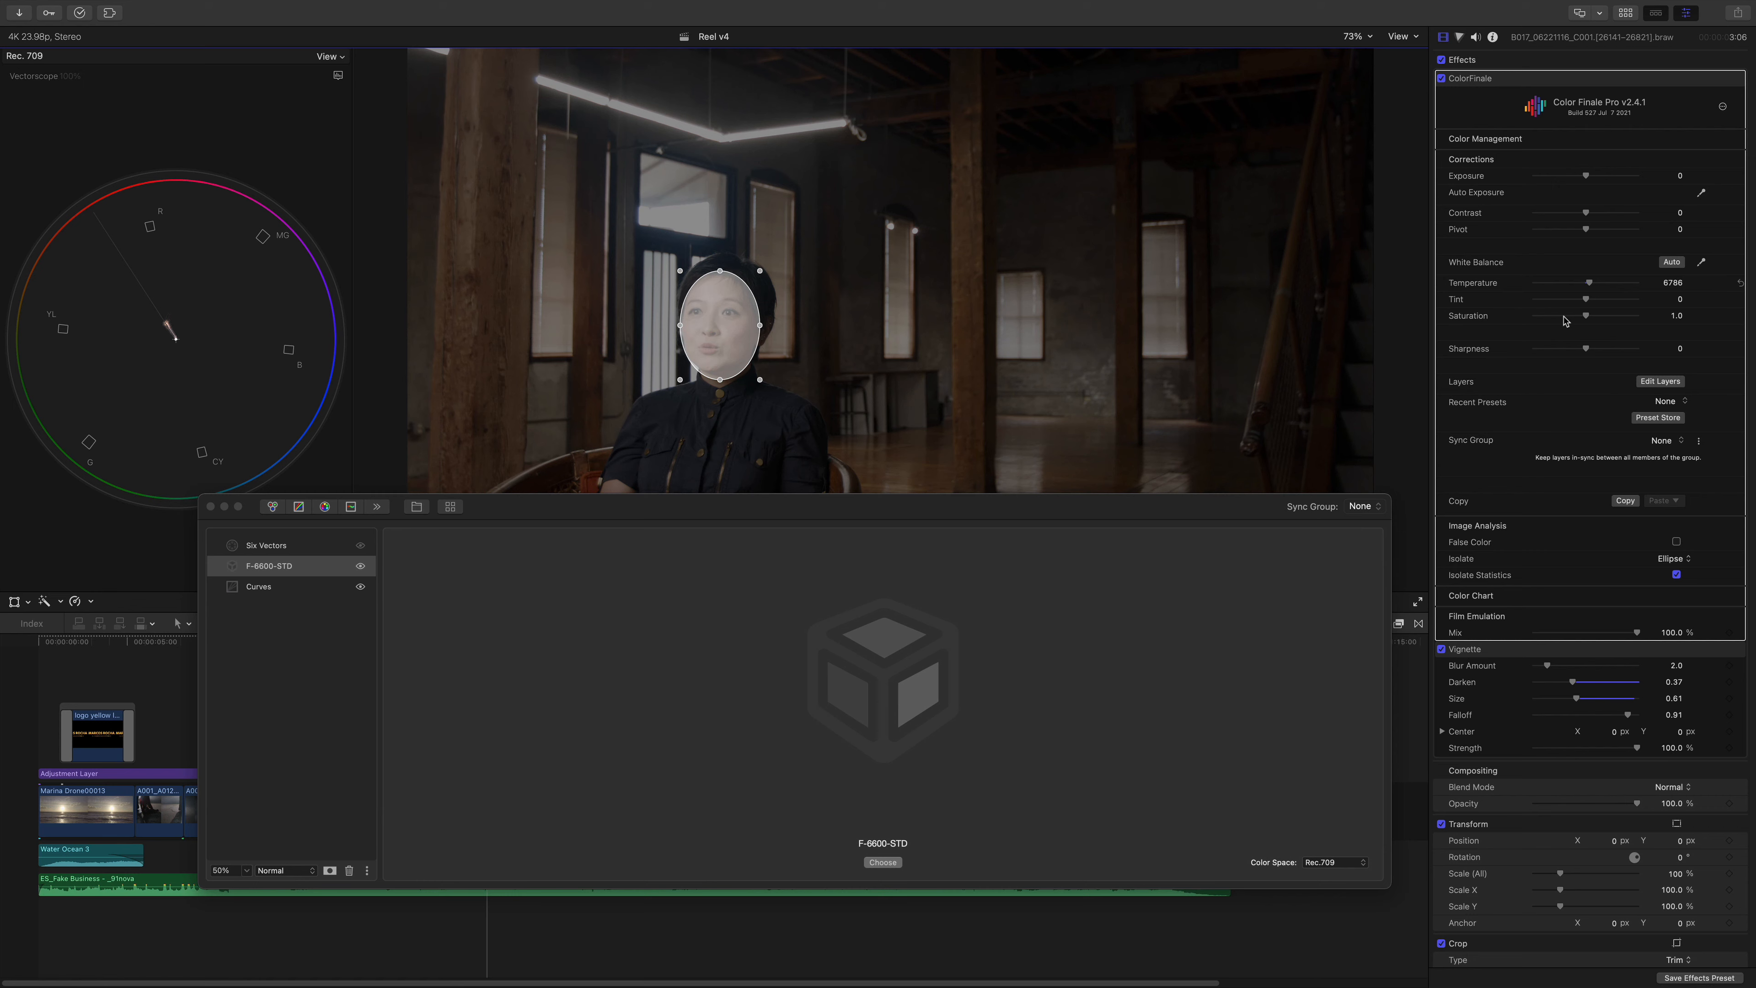
Step: Enable the Six Vectors layer with its red hue at -0.043, and set the image analysis isolation to None
{"action": "left_click", "coordinate": [301, 546]}
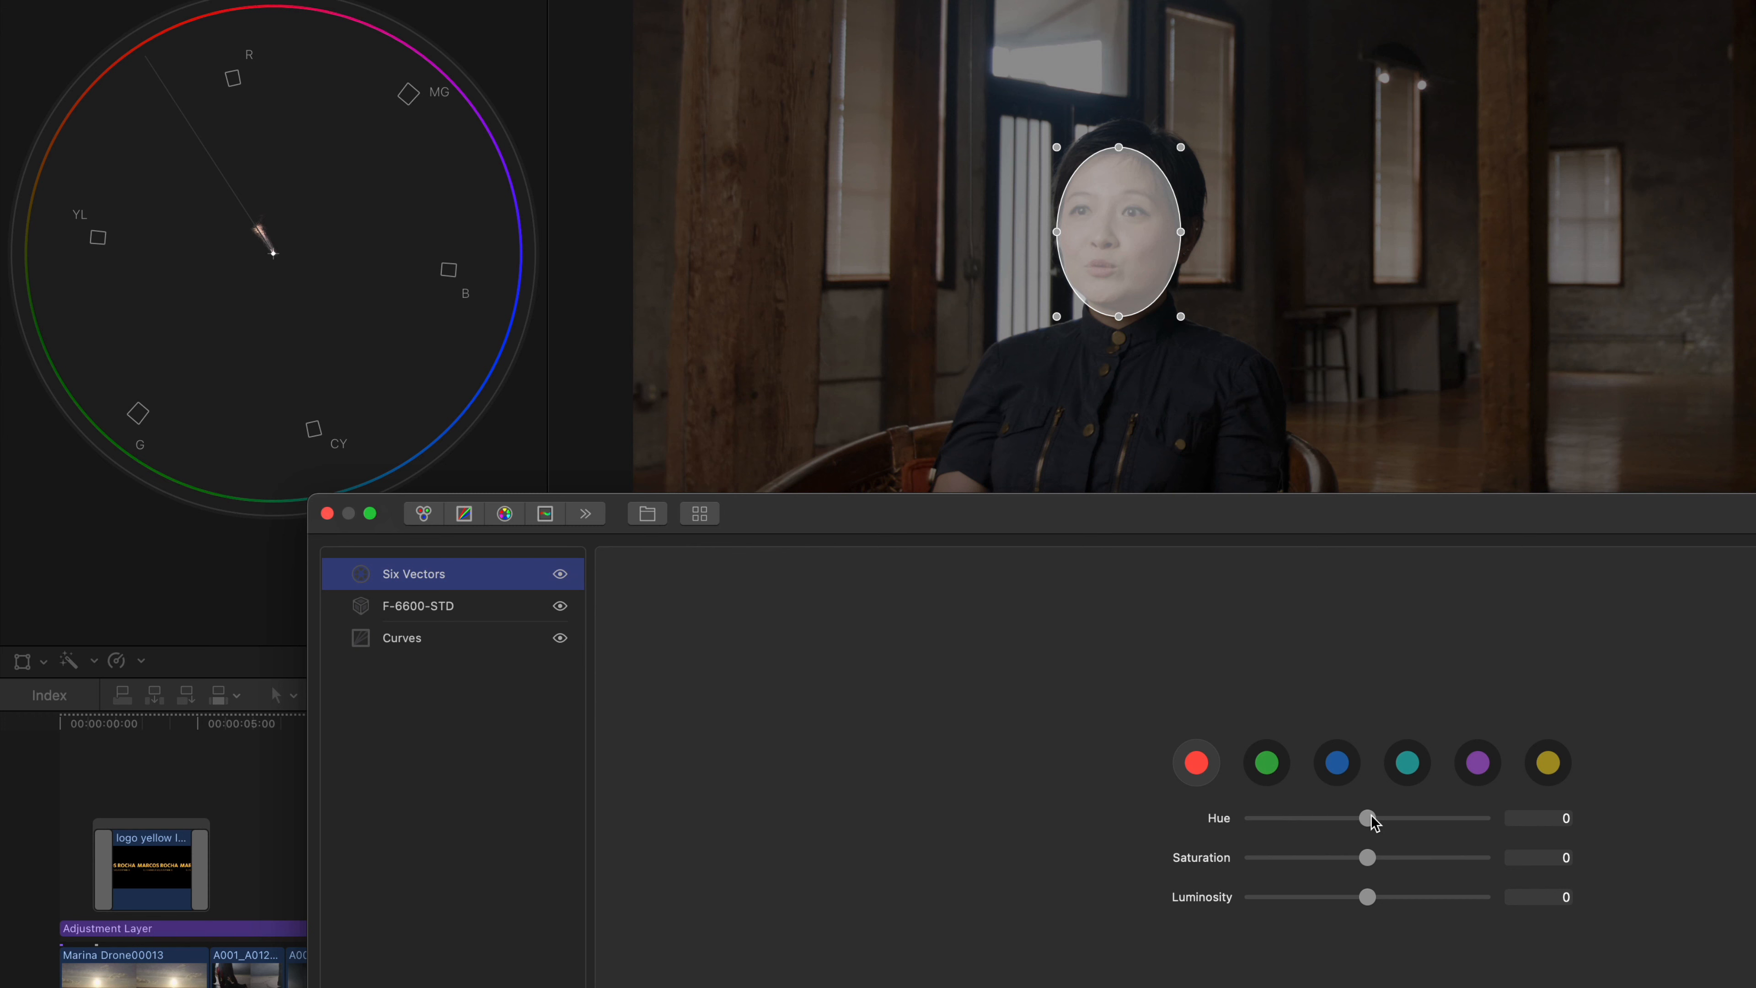
{"action": "left_click_drag", "start_coordinate": [1372, 817], "coordinate": [1370, 819]}
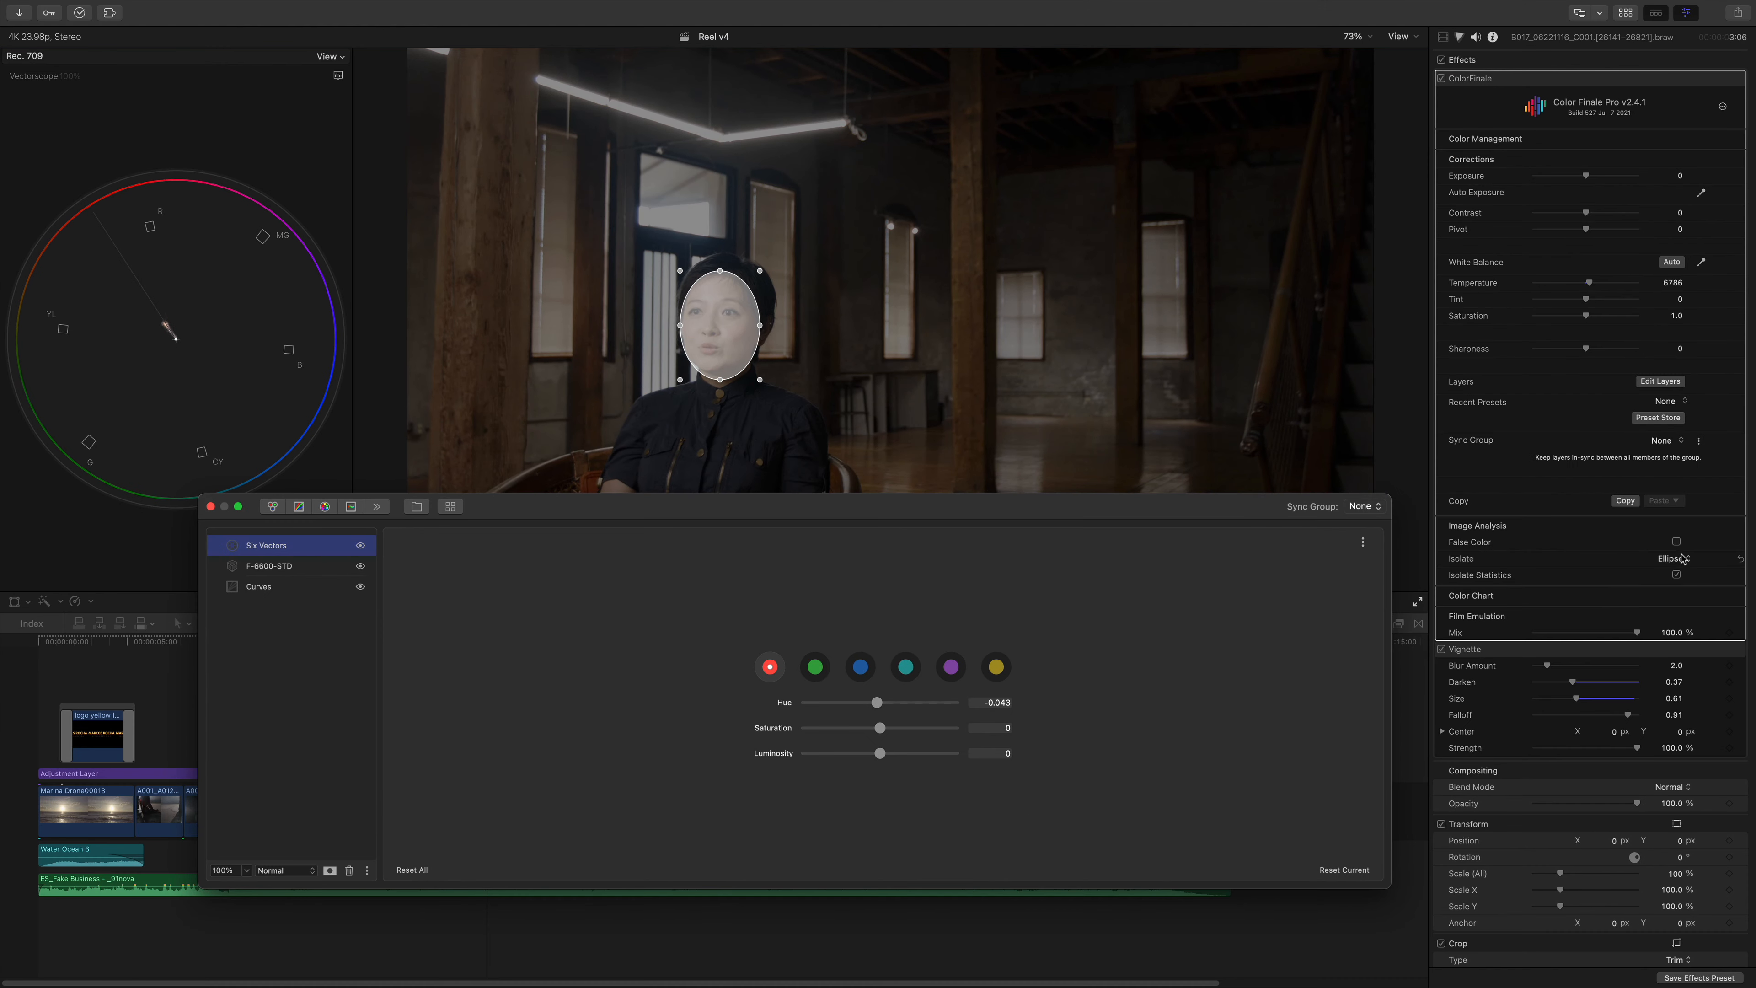
{"action": "left_click", "coordinate": [1681, 560]}
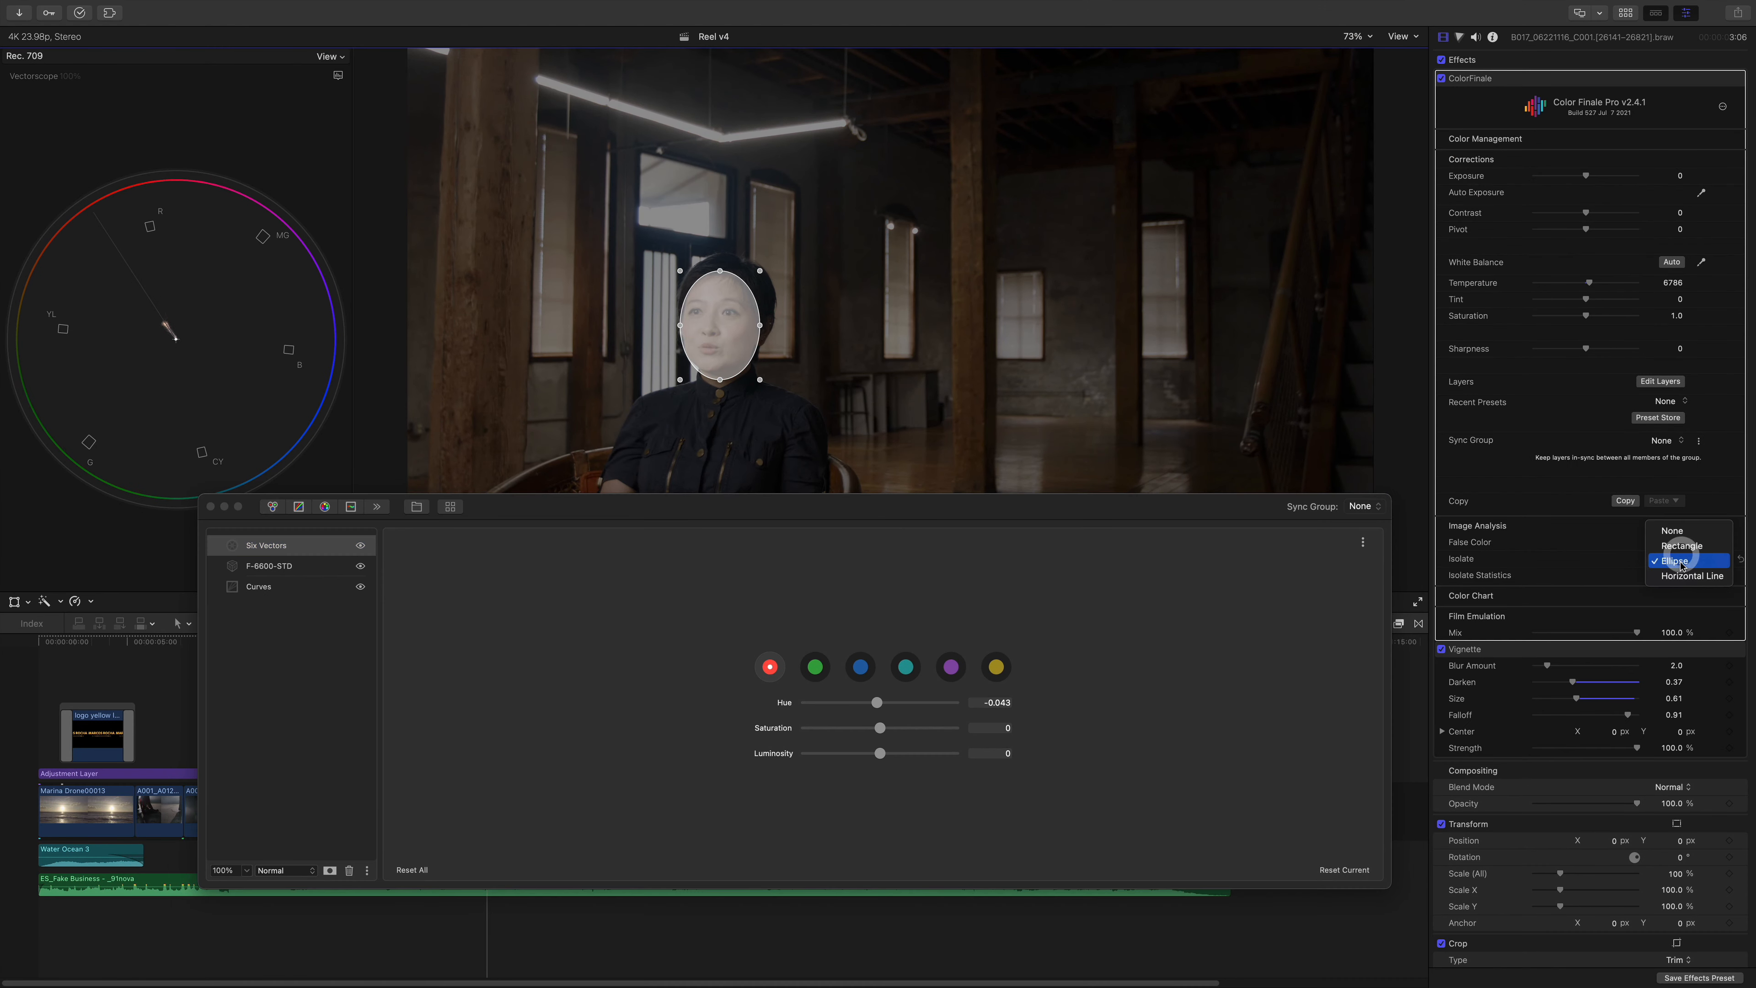
{"action": "left_click", "coordinate": [1684, 531]}
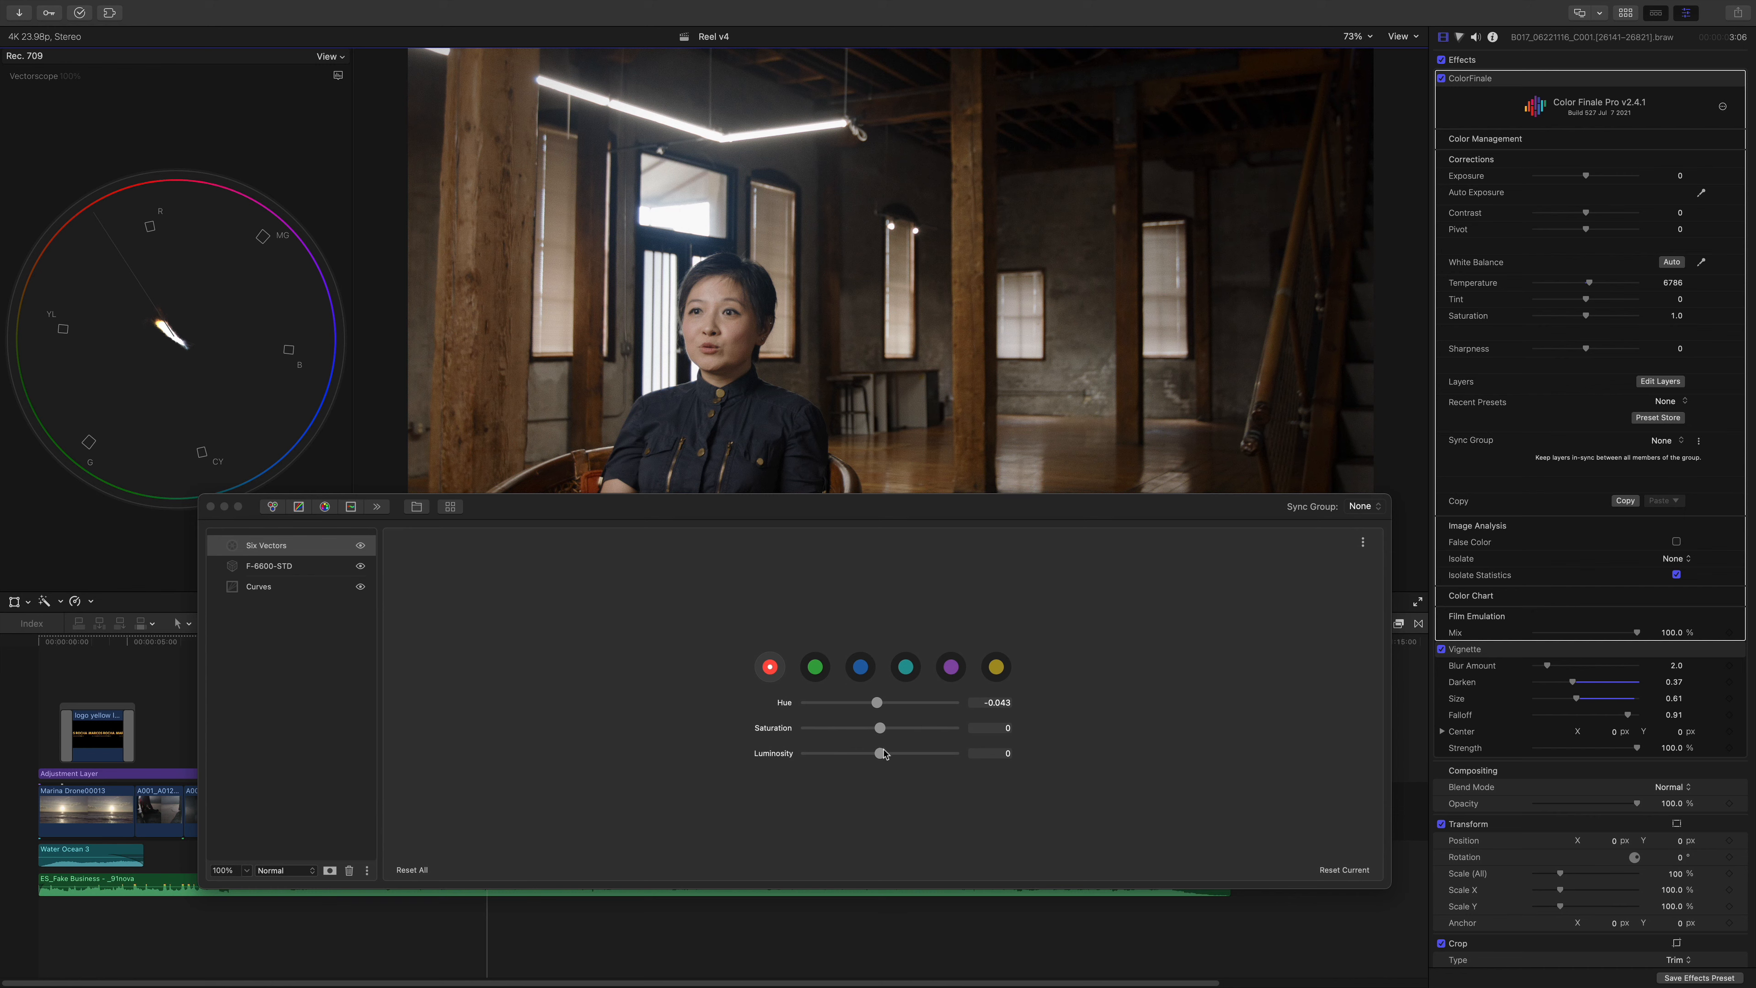
Step: Lower the red vector's luminosity to about -0.05 and close the layer editor
{"action": "left_click_drag", "start_coordinate": [883, 754], "coordinate": [878, 755]}
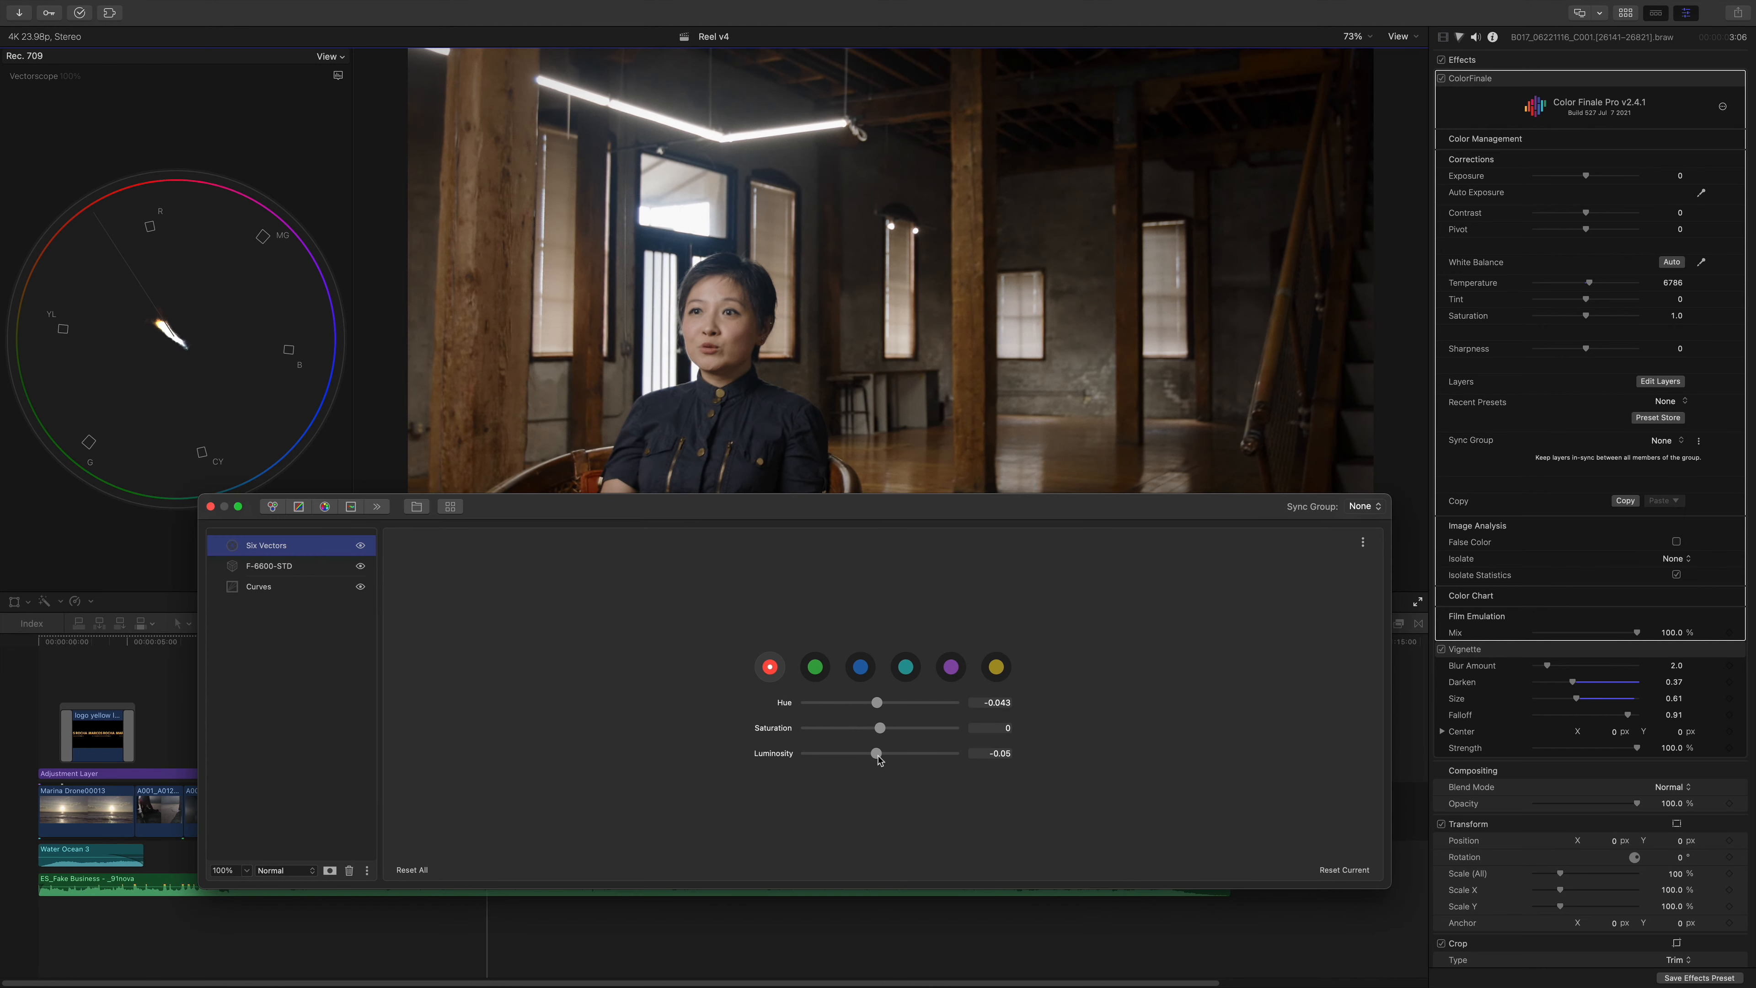
{"action": "left_click_drag", "start_coordinate": [878, 759], "coordinate": [875, 759]}
{"action": "left_click", "coordinate": [210, 507]}
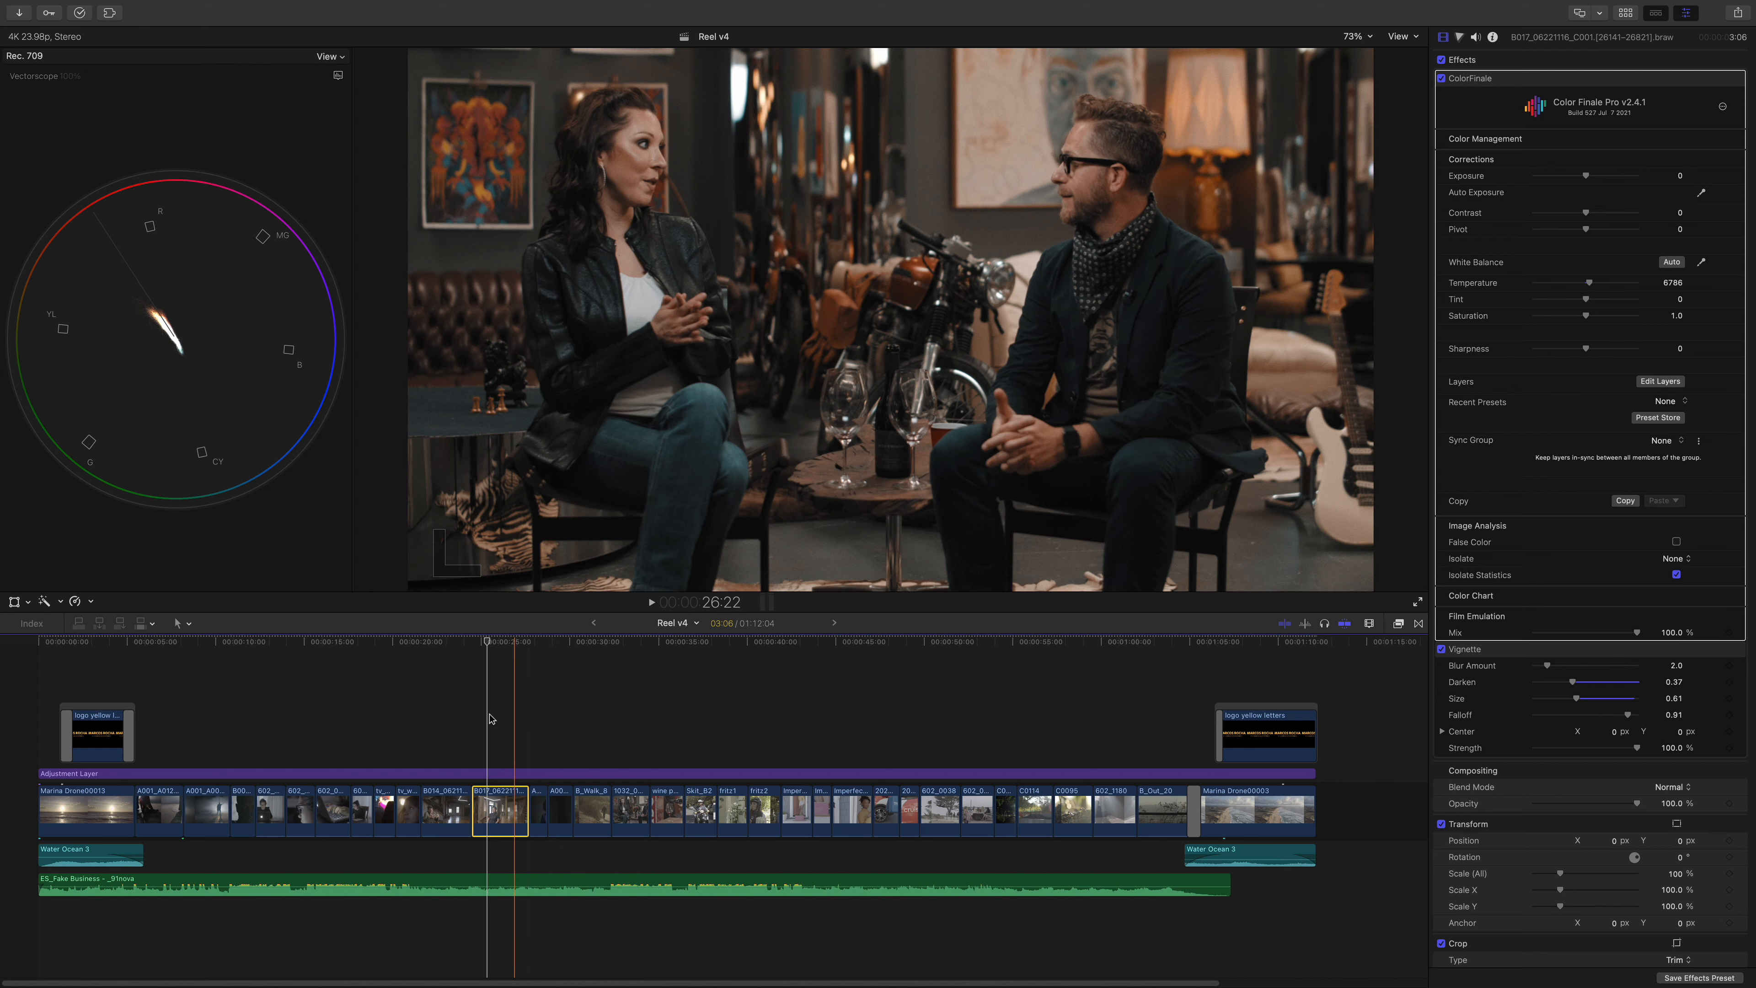
Step: Bring up the Color Finale corrections of the A001_A012 interview clip and of the A001_A005 walking-couple clip
{"action": "left_click", "coordinate": [167, 761]}
{"action": "left_click", "coordinate": [160, 807]}
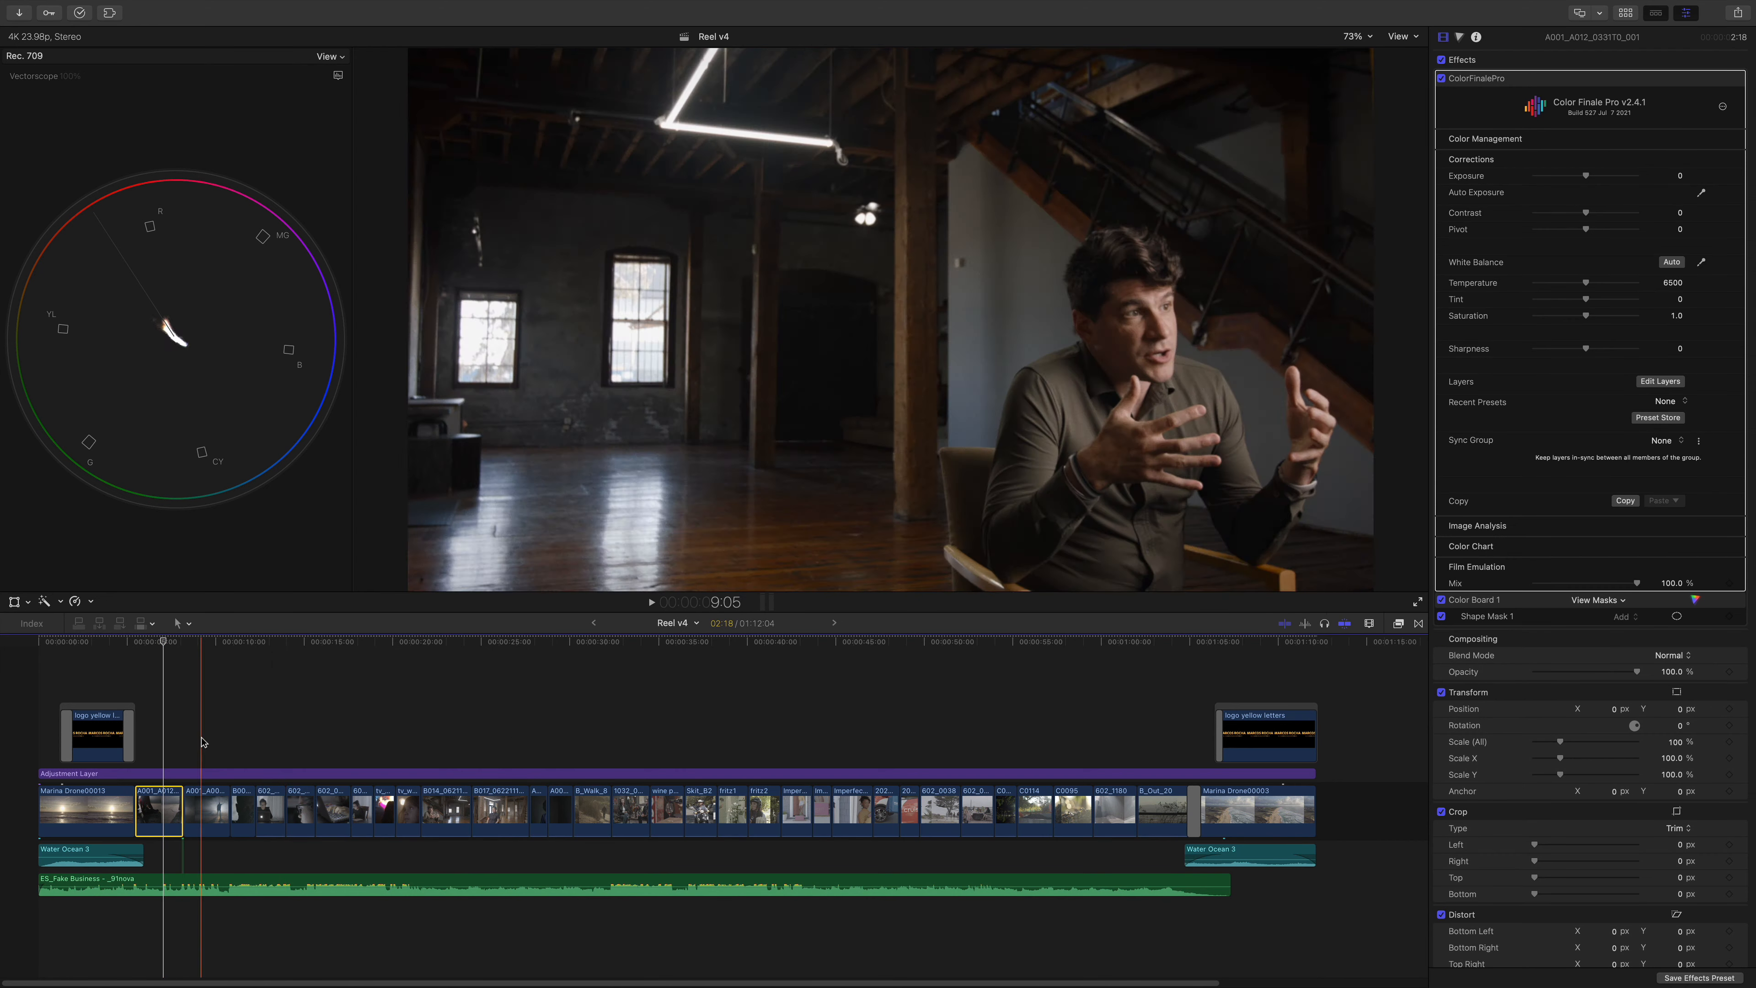
{"action": "left_click", "coordinate": [201, 811]}
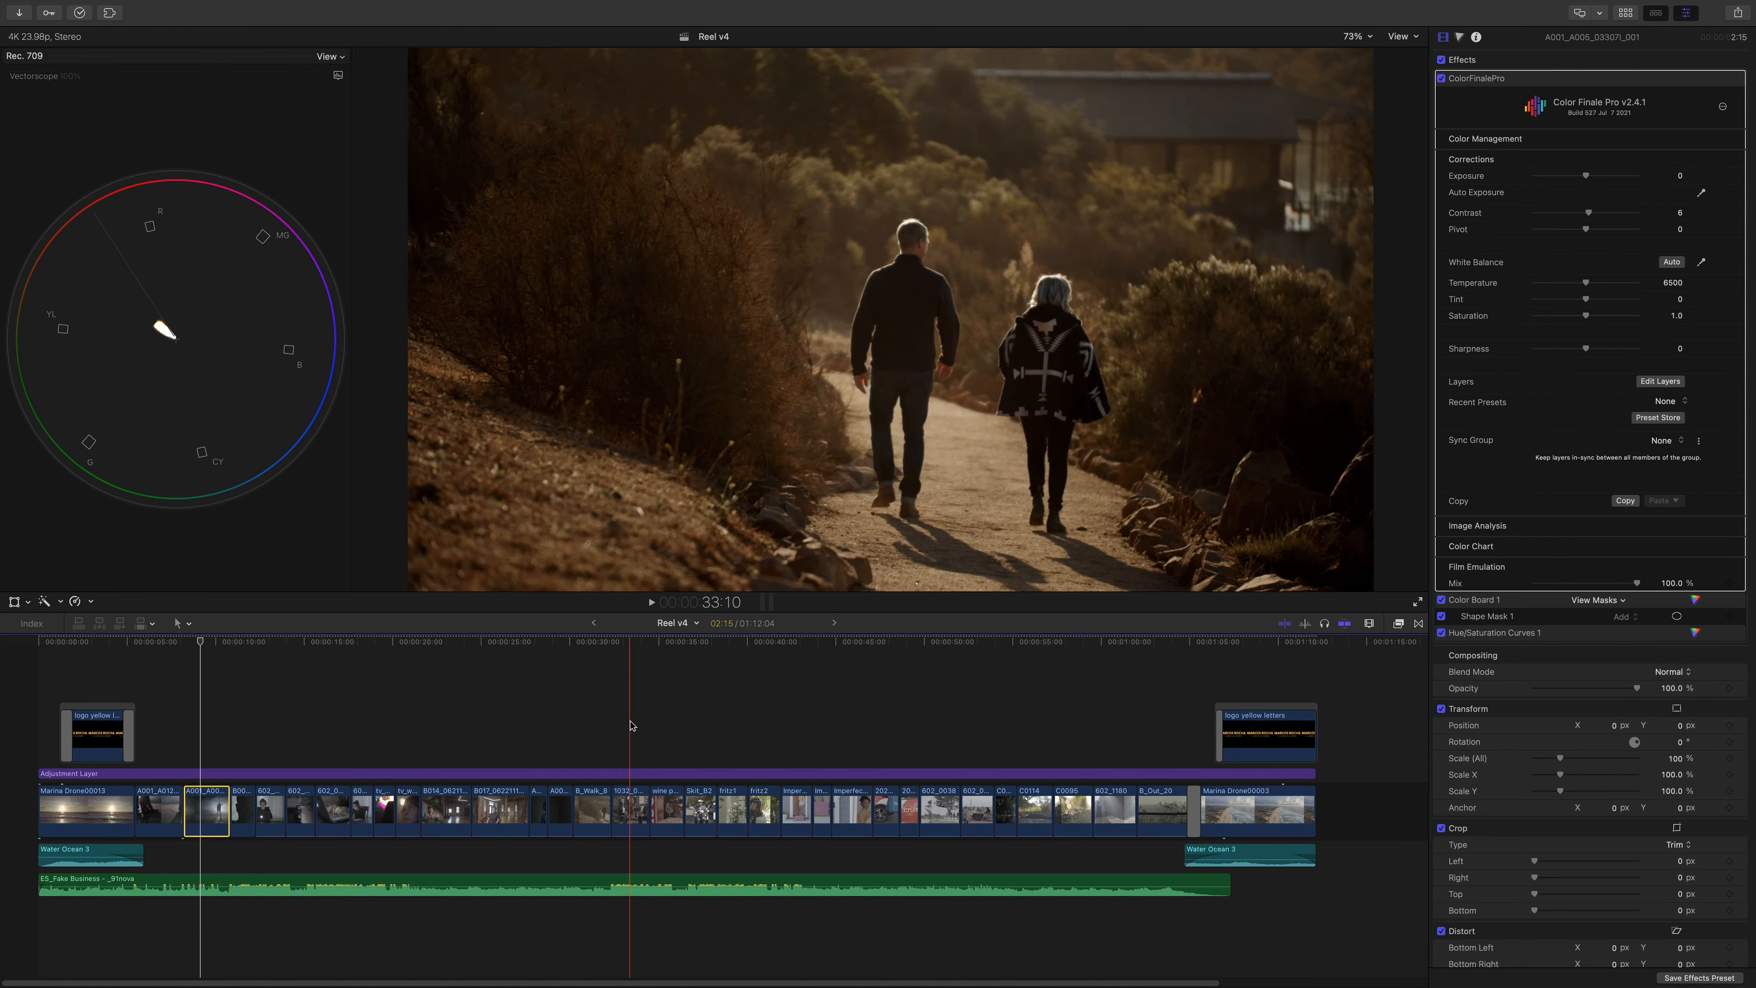
Step: Select the 1032 two-person interview clip at about 33:08, check its color profile, and open its lowest Curves layer
{"action": "left_click", "coordinate": [630, 724]}
{"action": "left_click", "coordinate": [635, 805]}
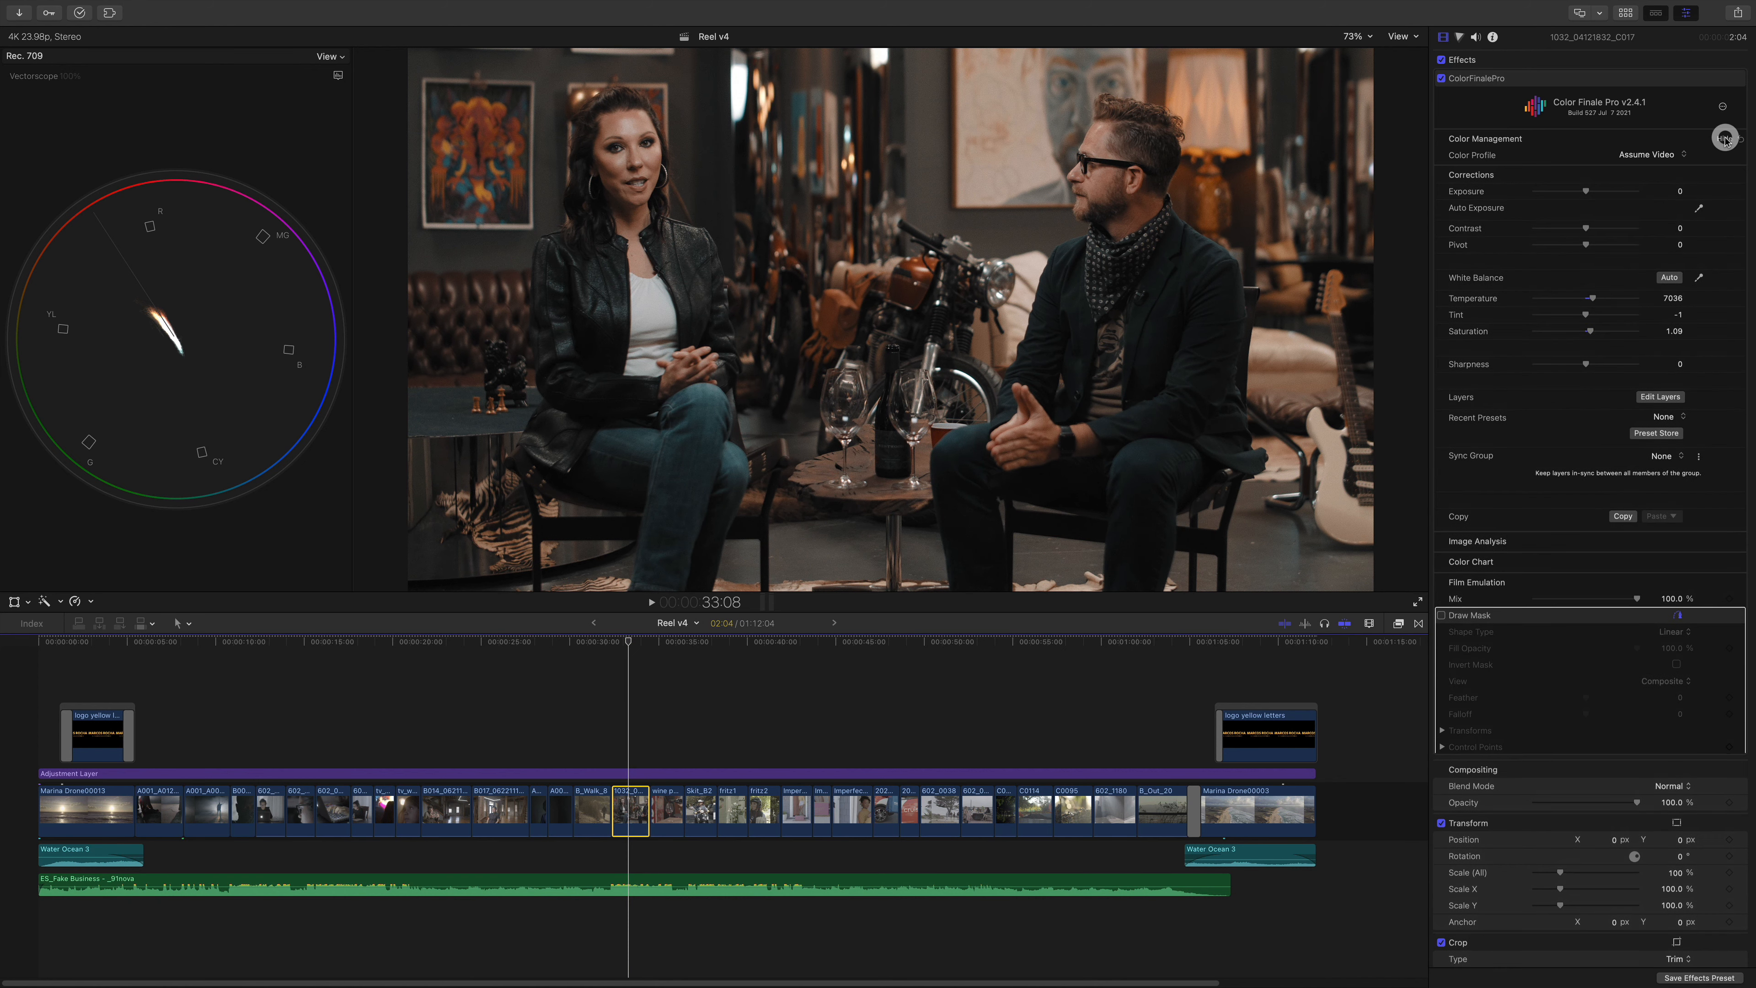
{"action": "left_click", "coordinate": [1660, 380]}
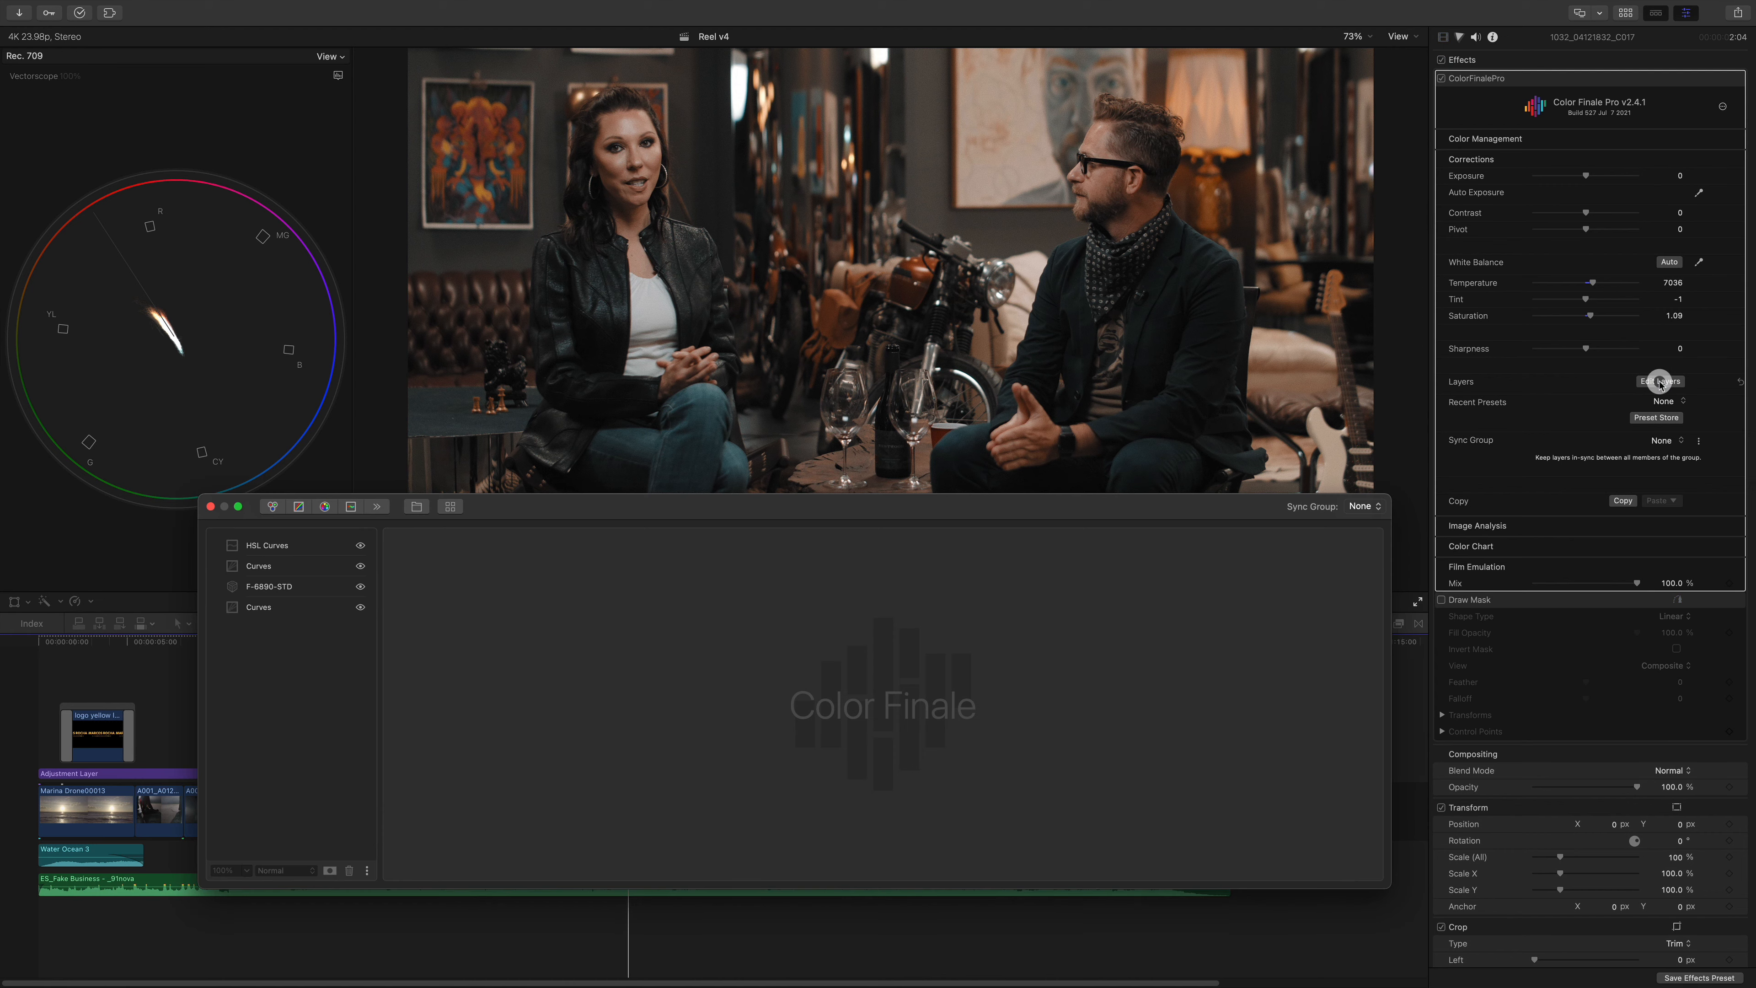
{"action": "left_click", "coordinate": [275, 608]}
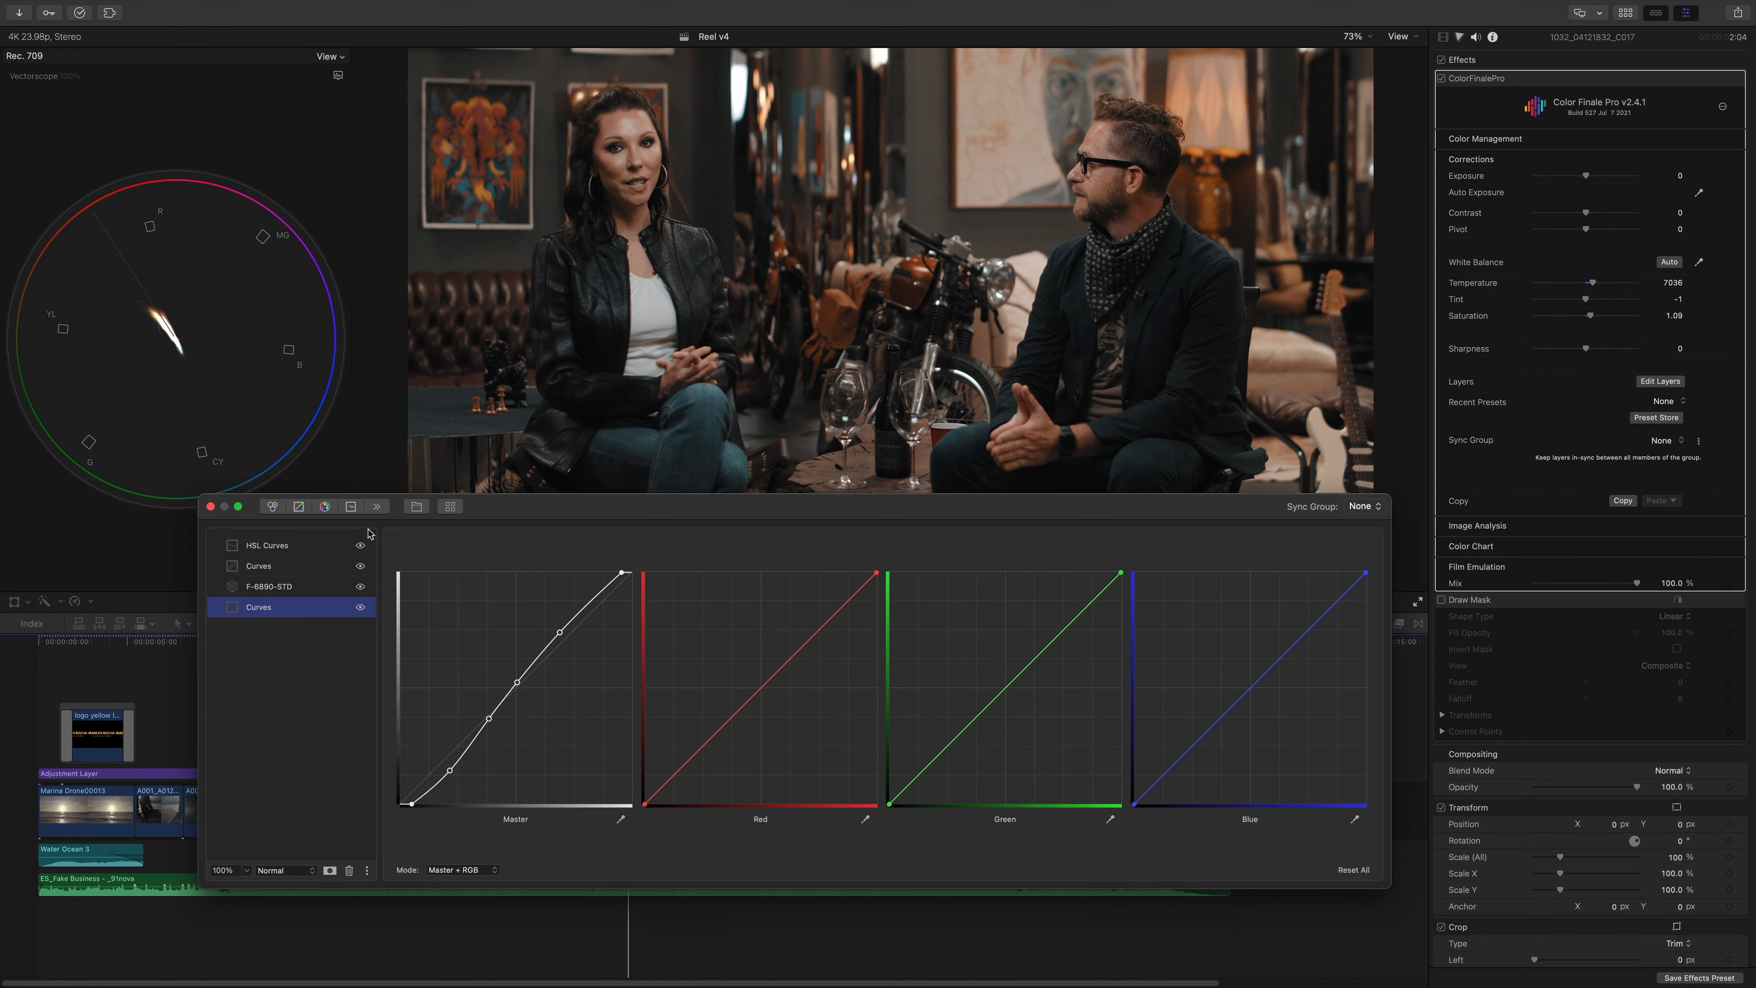
Step: Hide the HSL Curves, upper Curves and F-6890-STD layers, and toggle the lowest Curves layer off and on
{"action": "left_click", "coordinate": [360, 587]}
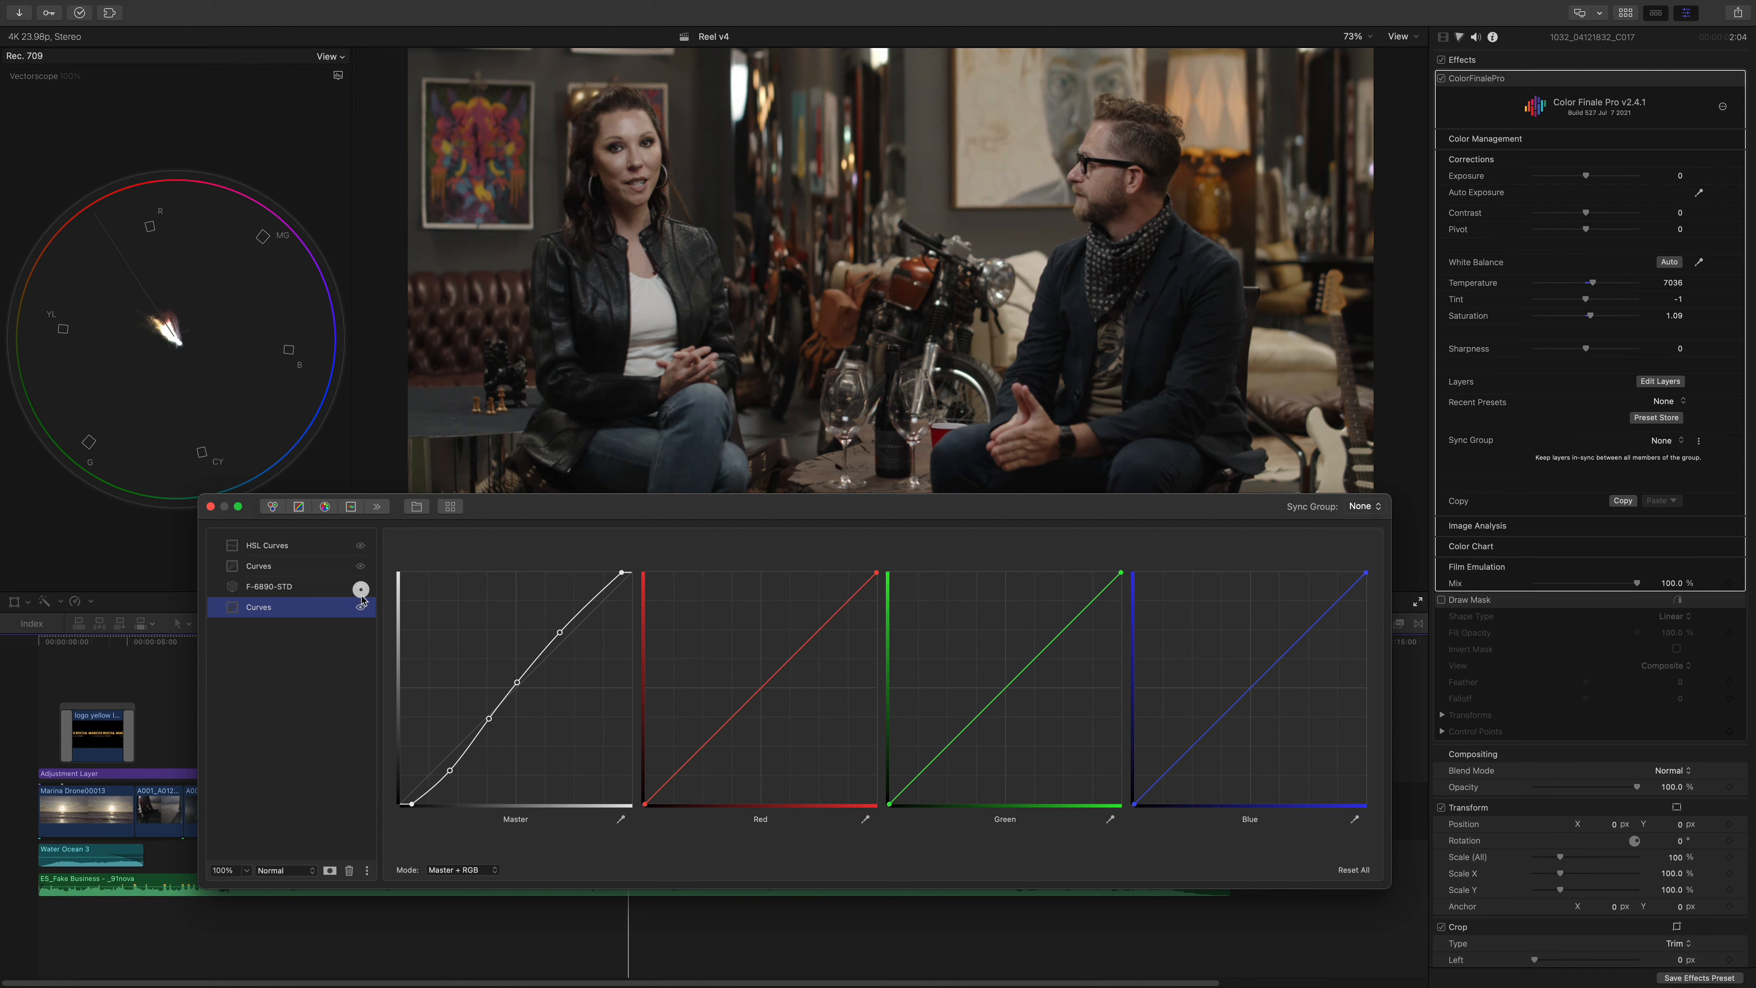
{"action": "left_click", "coordinate": [360, 607]}
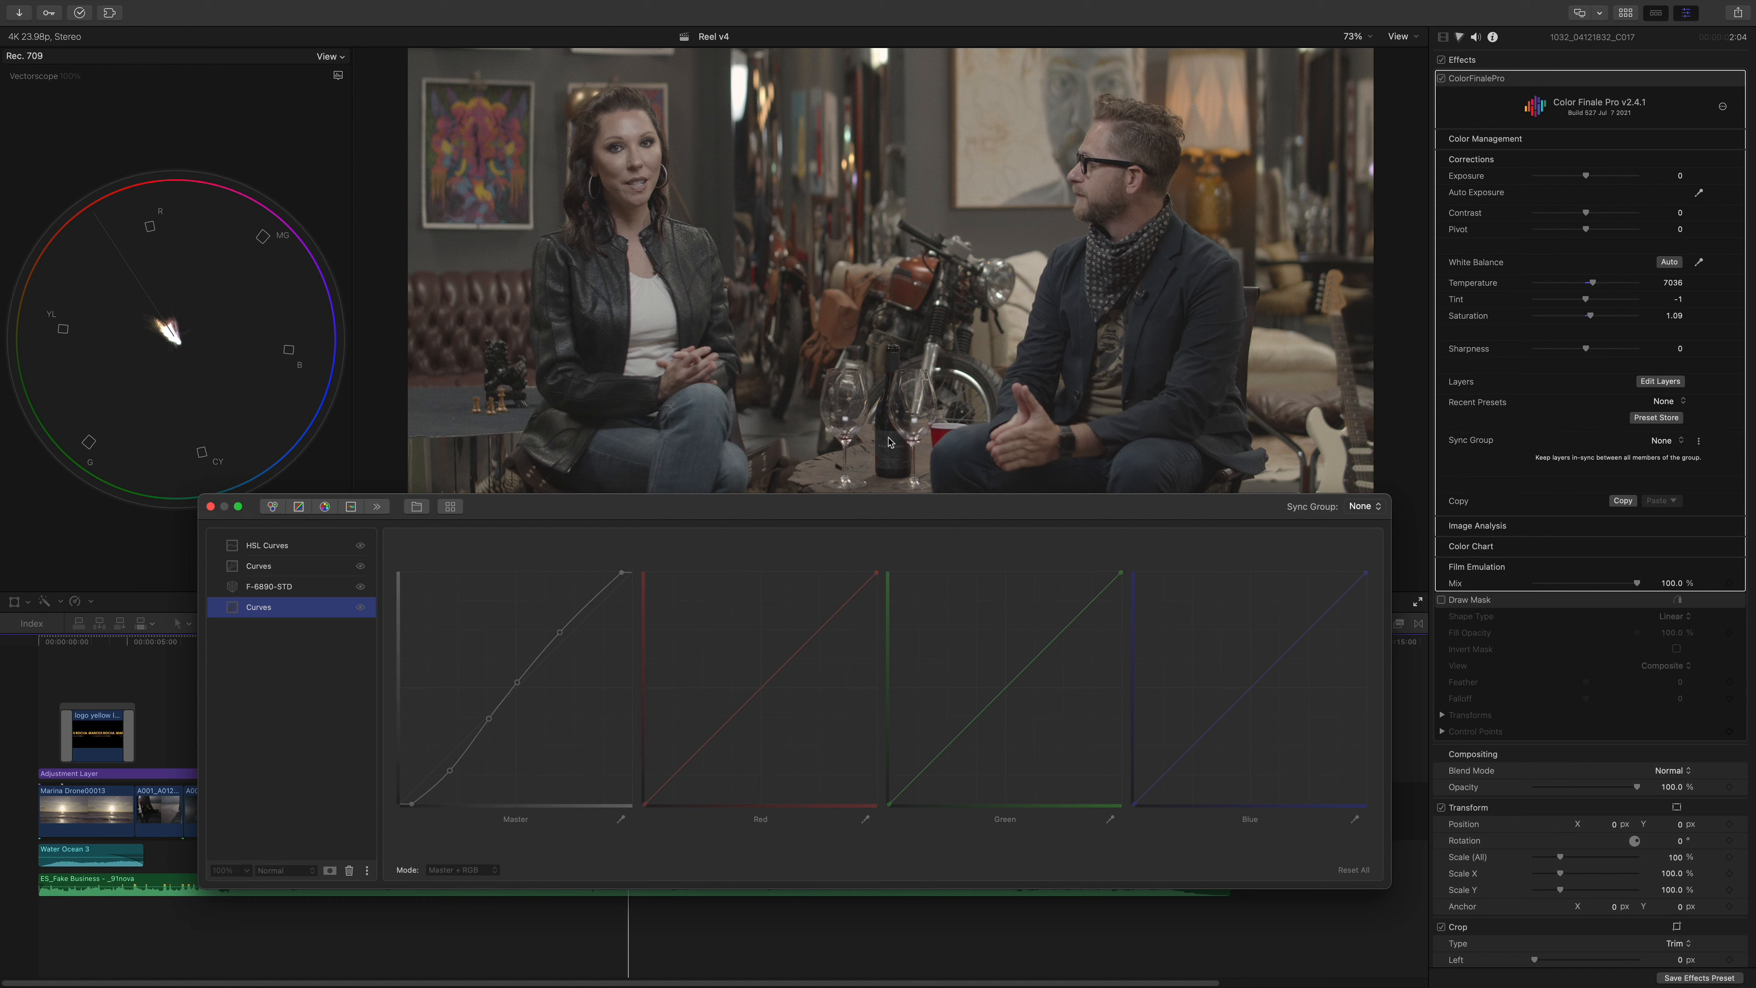
{"action": "left_click", "coordinate": [361, 607]}
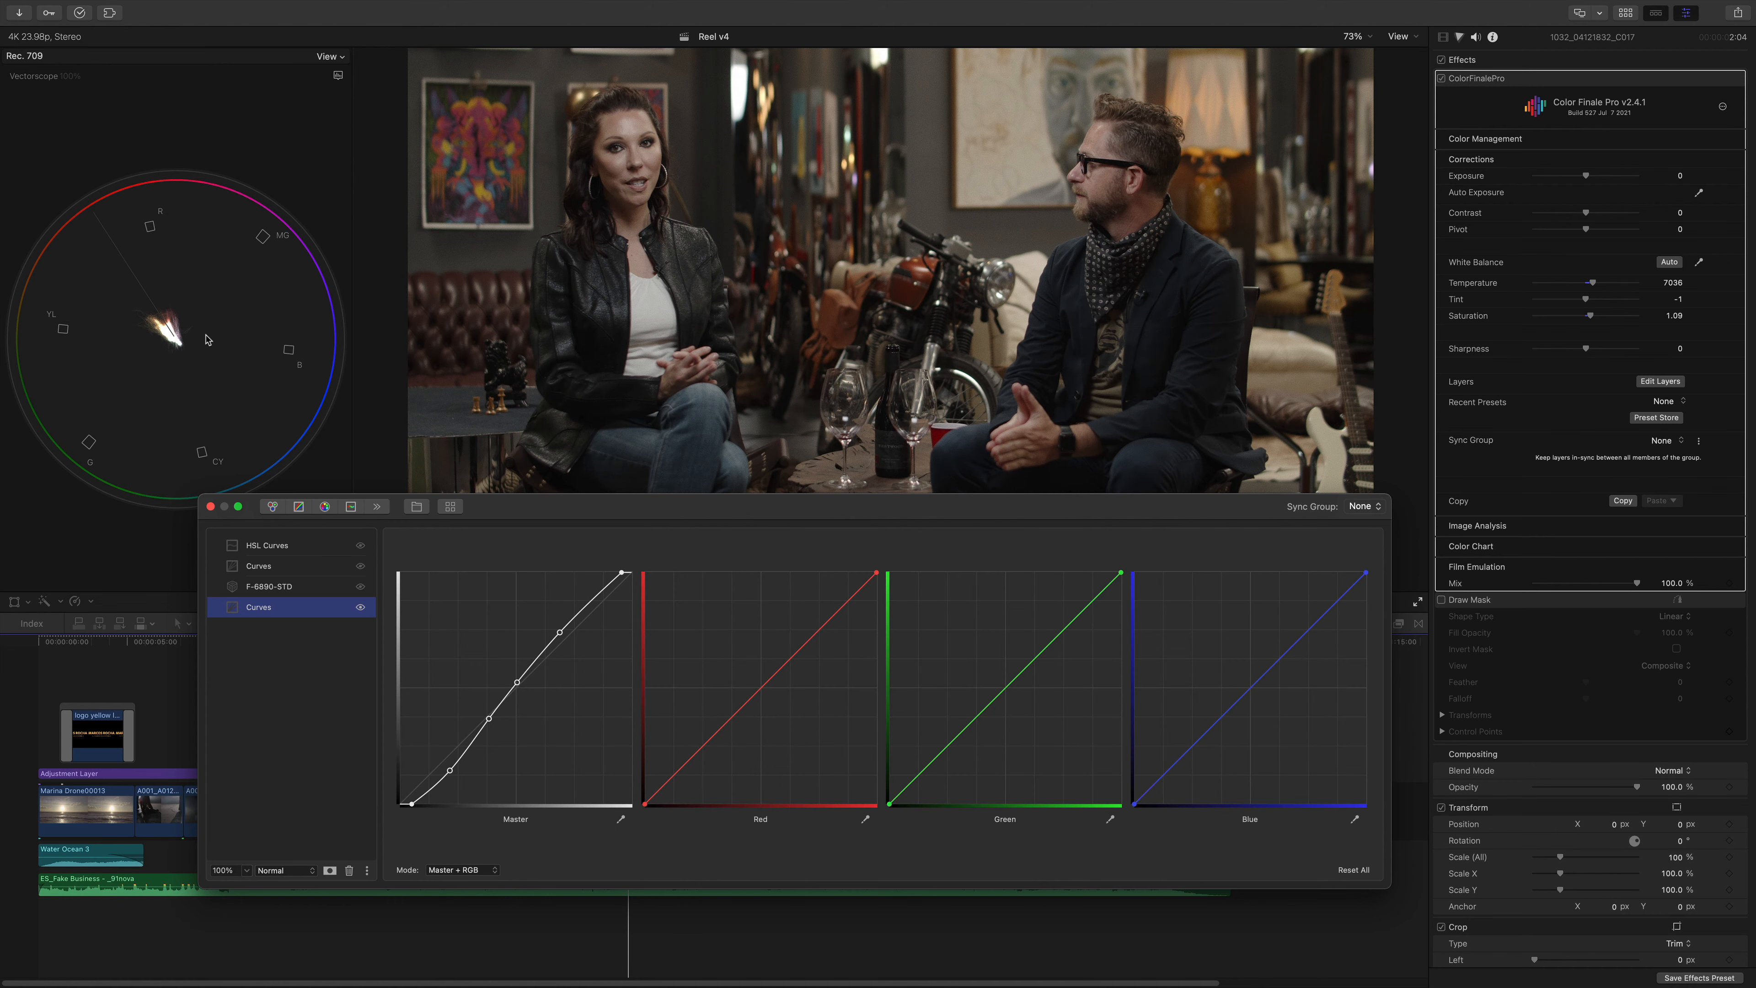
Step: Switch the video scope to the luma waveform and move the layer editor lower to uncover more of the picture
{"action": "right_click", "coordinate": [196, 316]}
{"action": "left_click", "coordinate": [227, 366]}
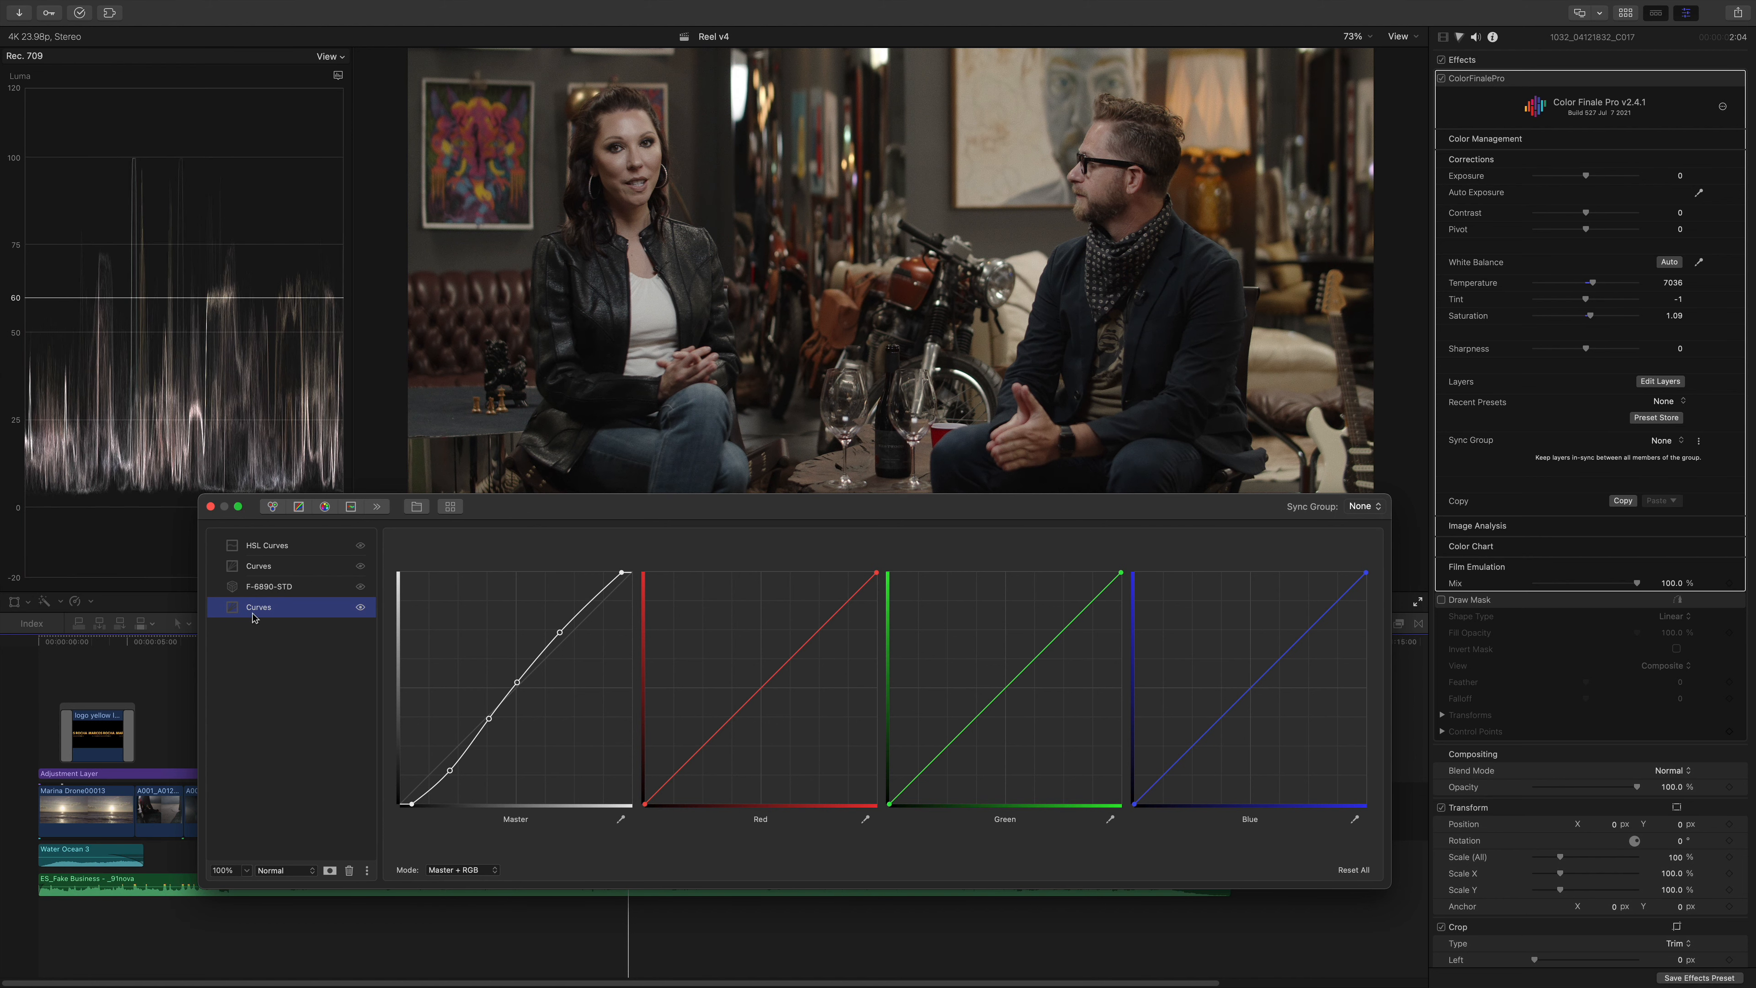
{"action": "left_click_drag", "start_coordinate": [253, 506], "coordinate": [276, 559]}
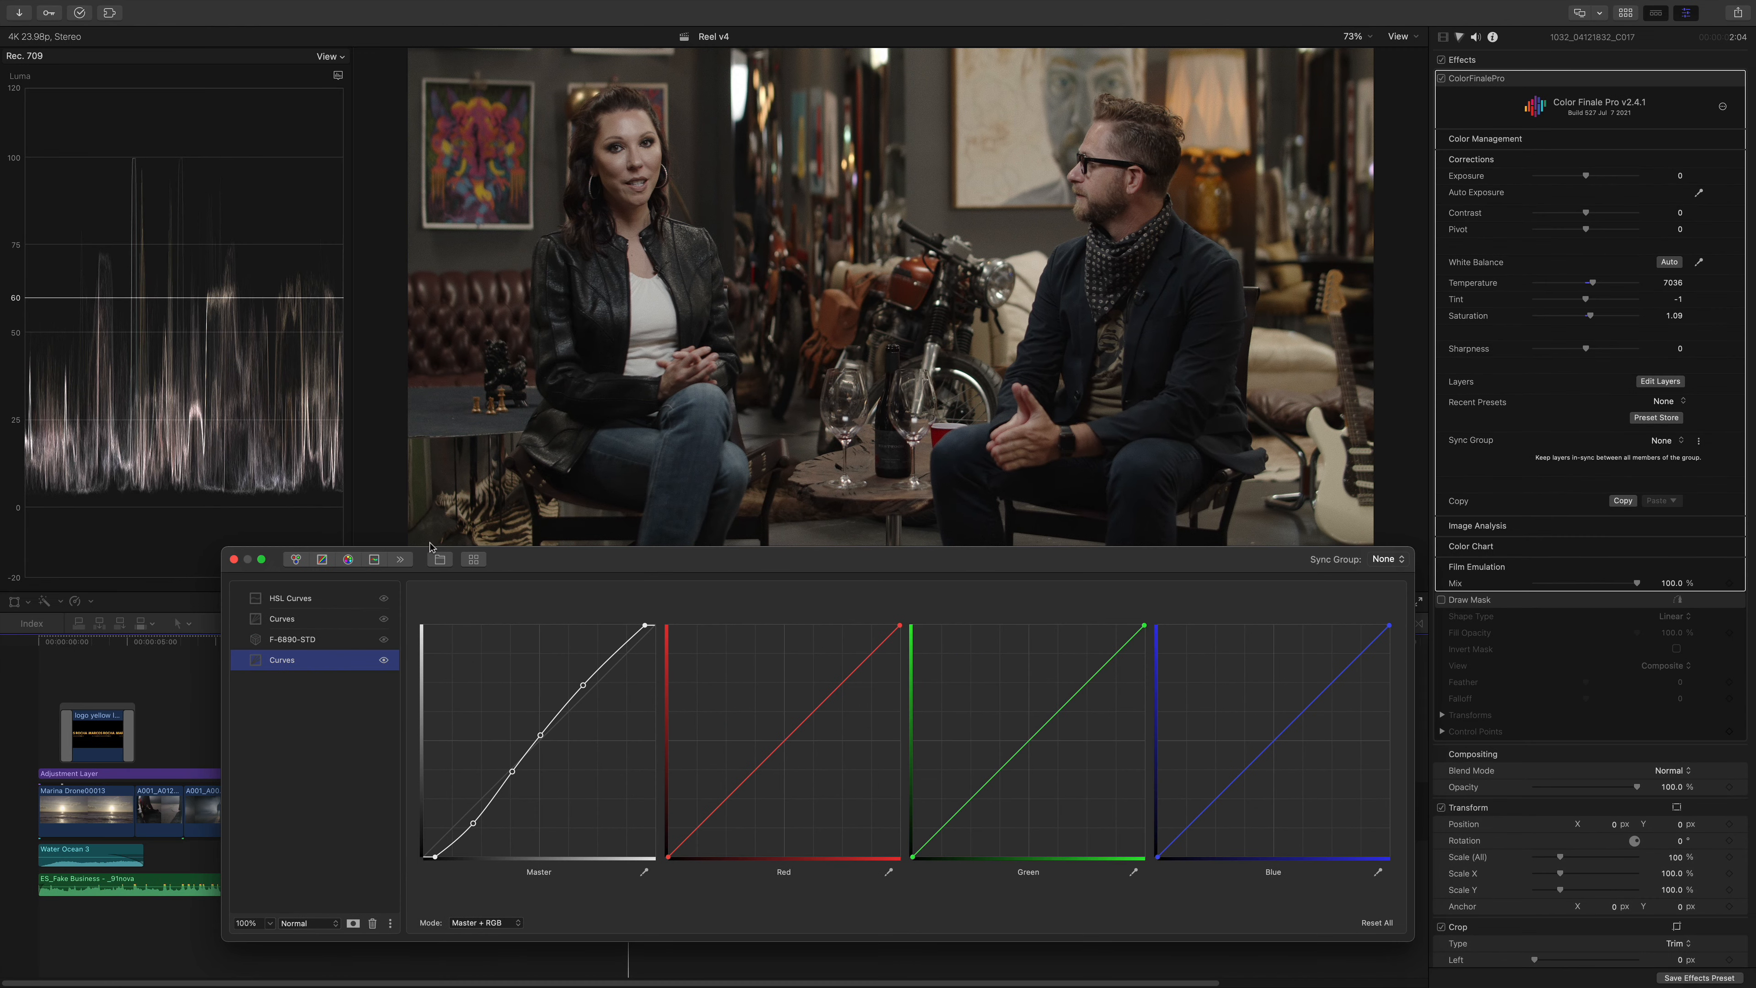
Step: Turn the F-6890-STD LUT layer back on, toggling its visibility to compare the picture with and without the LUT
{"action": "left_click", "coordinate": [322, 638]}
{"action": "left_click", "coordinate": [379, 640]}
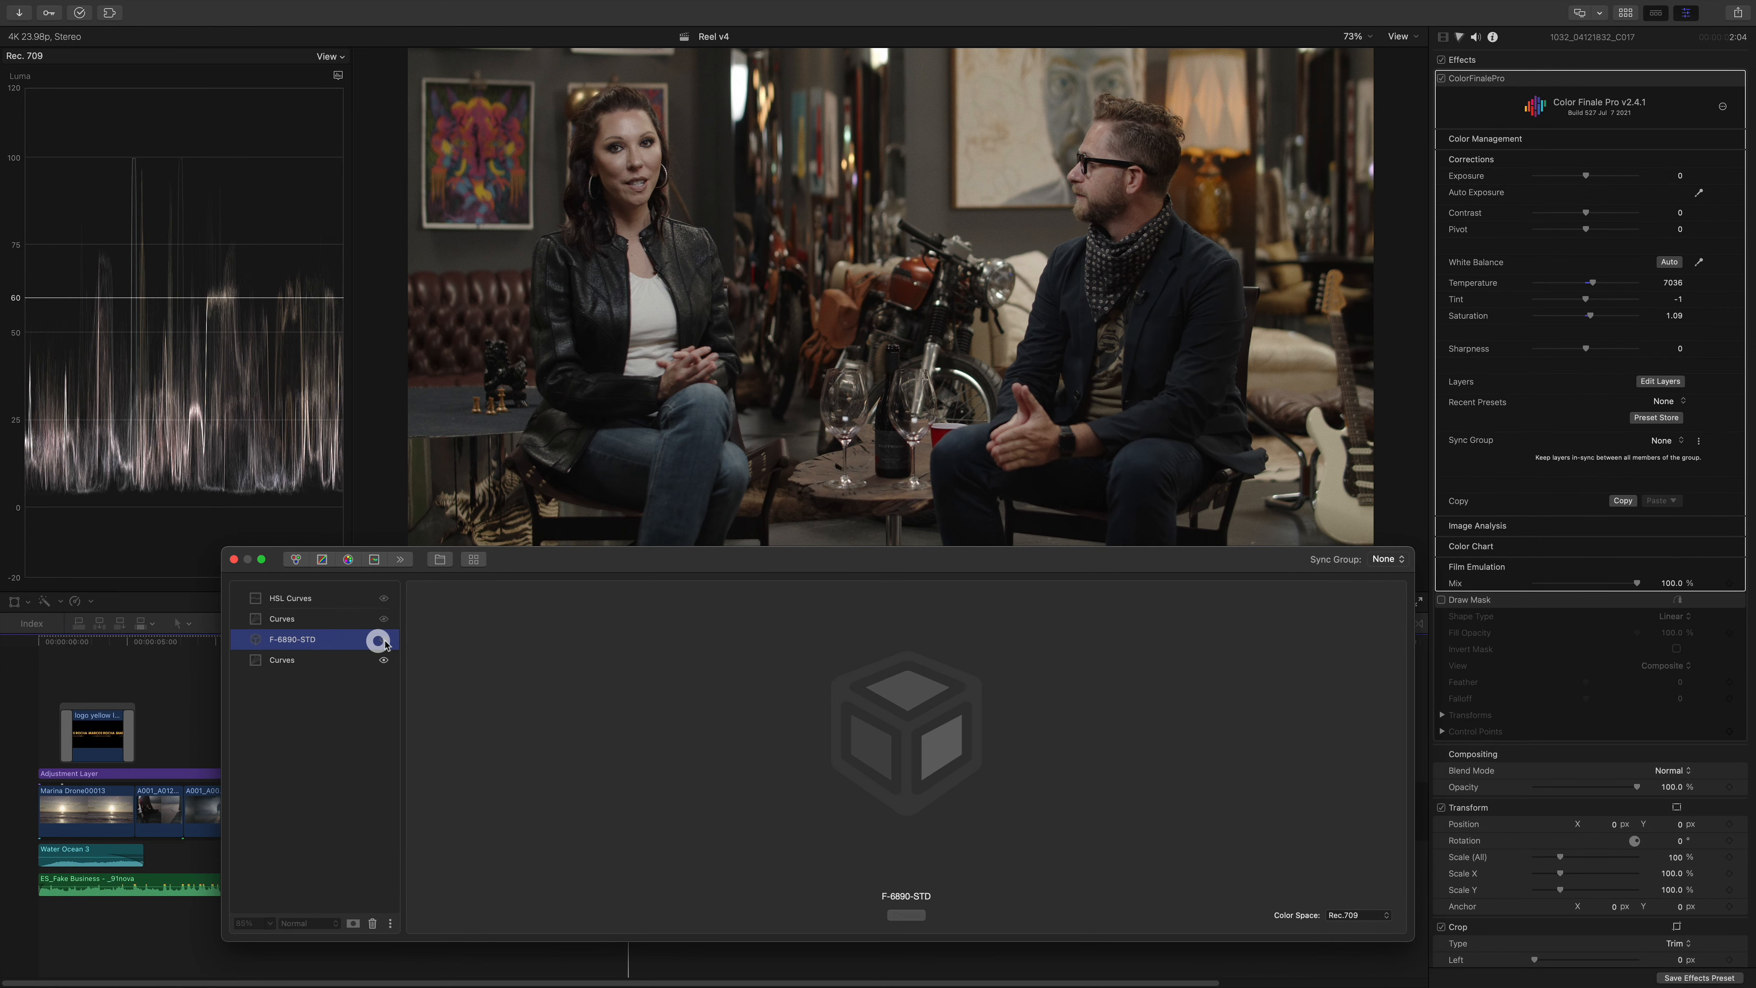
{"action": "left_click", "coordinate": [383, 642]}
{"action": "left_click", "coordinate": [383, 642]}
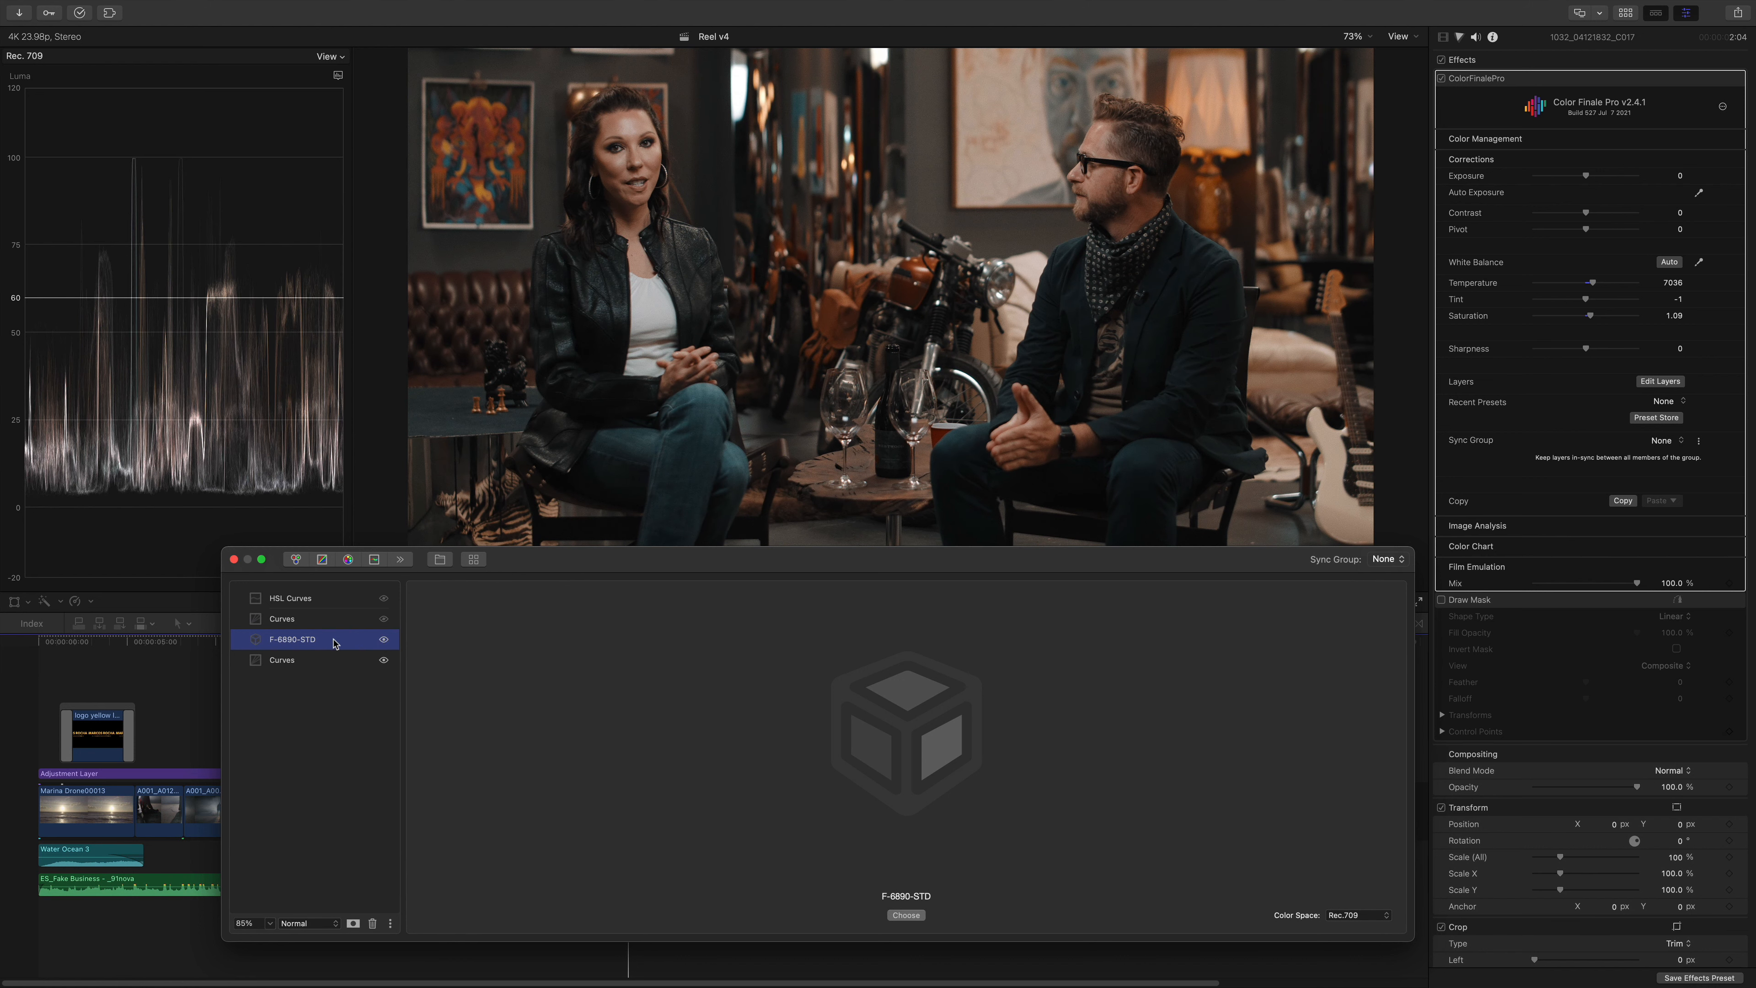
Step: Browse the live LUT previews around F-6890-STD in the 01 - Standard folder and leave the chosen LUT as it is
{"action": "double_click", "coordinate": [305, 641]}
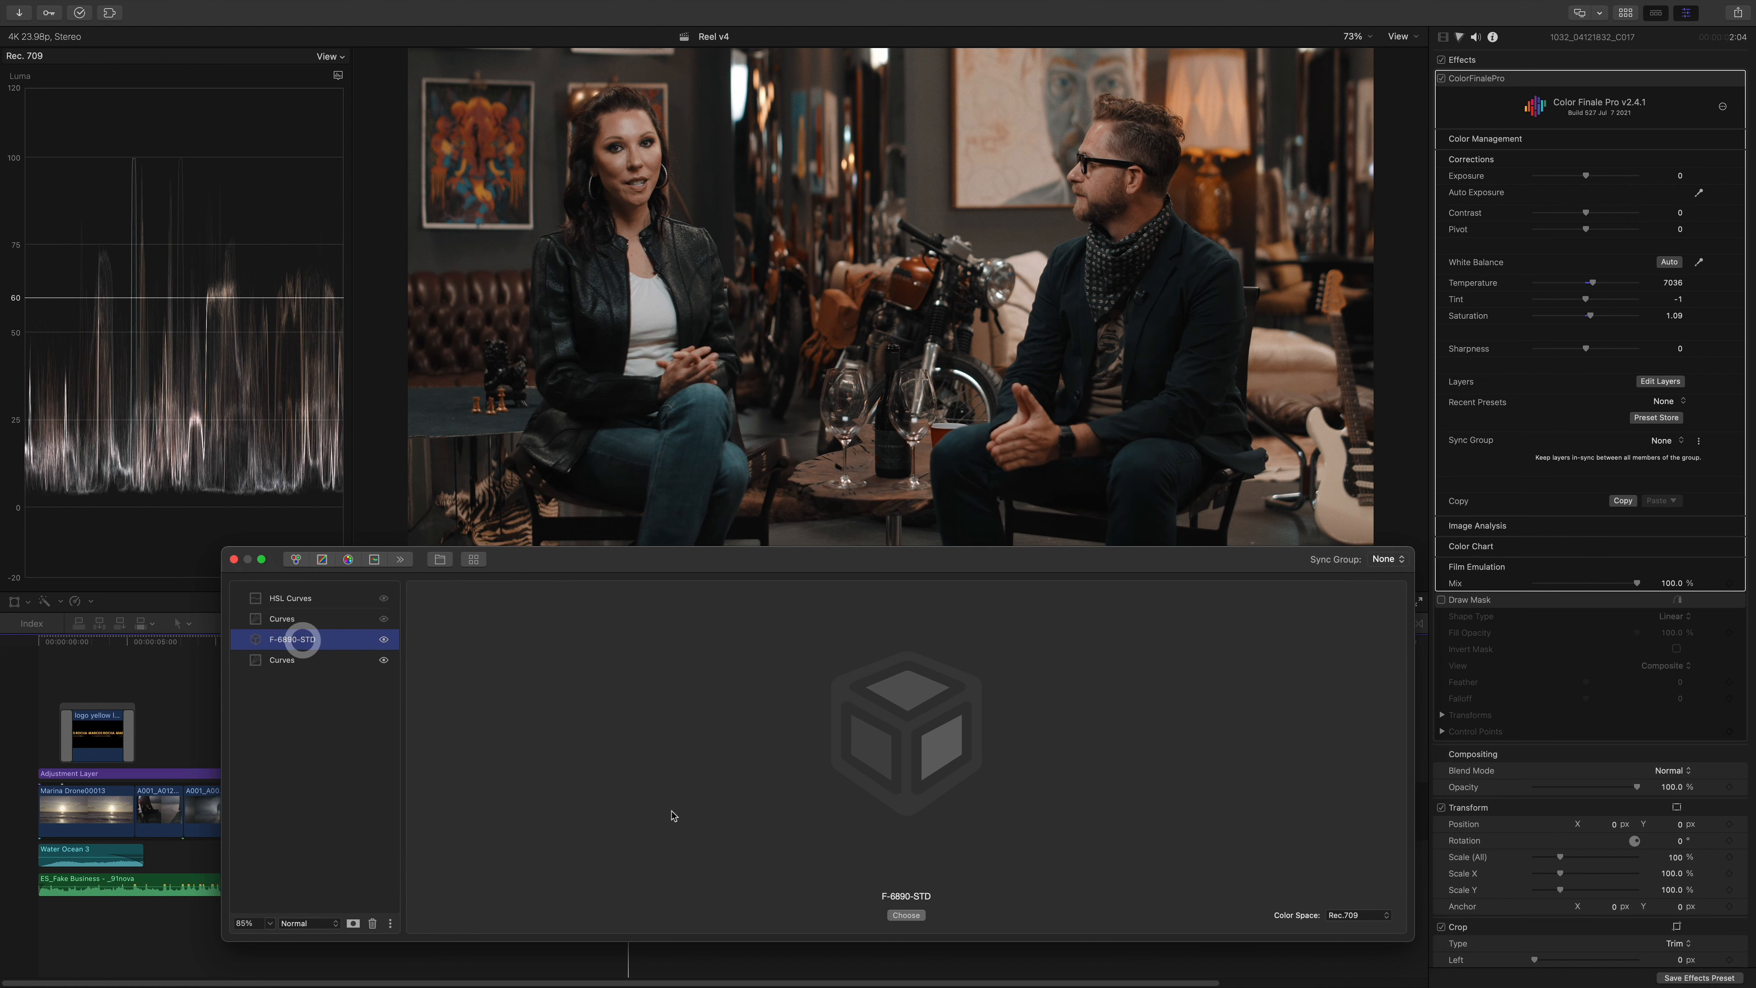
{"action": "left_click", "coordinate": [902, 916]}
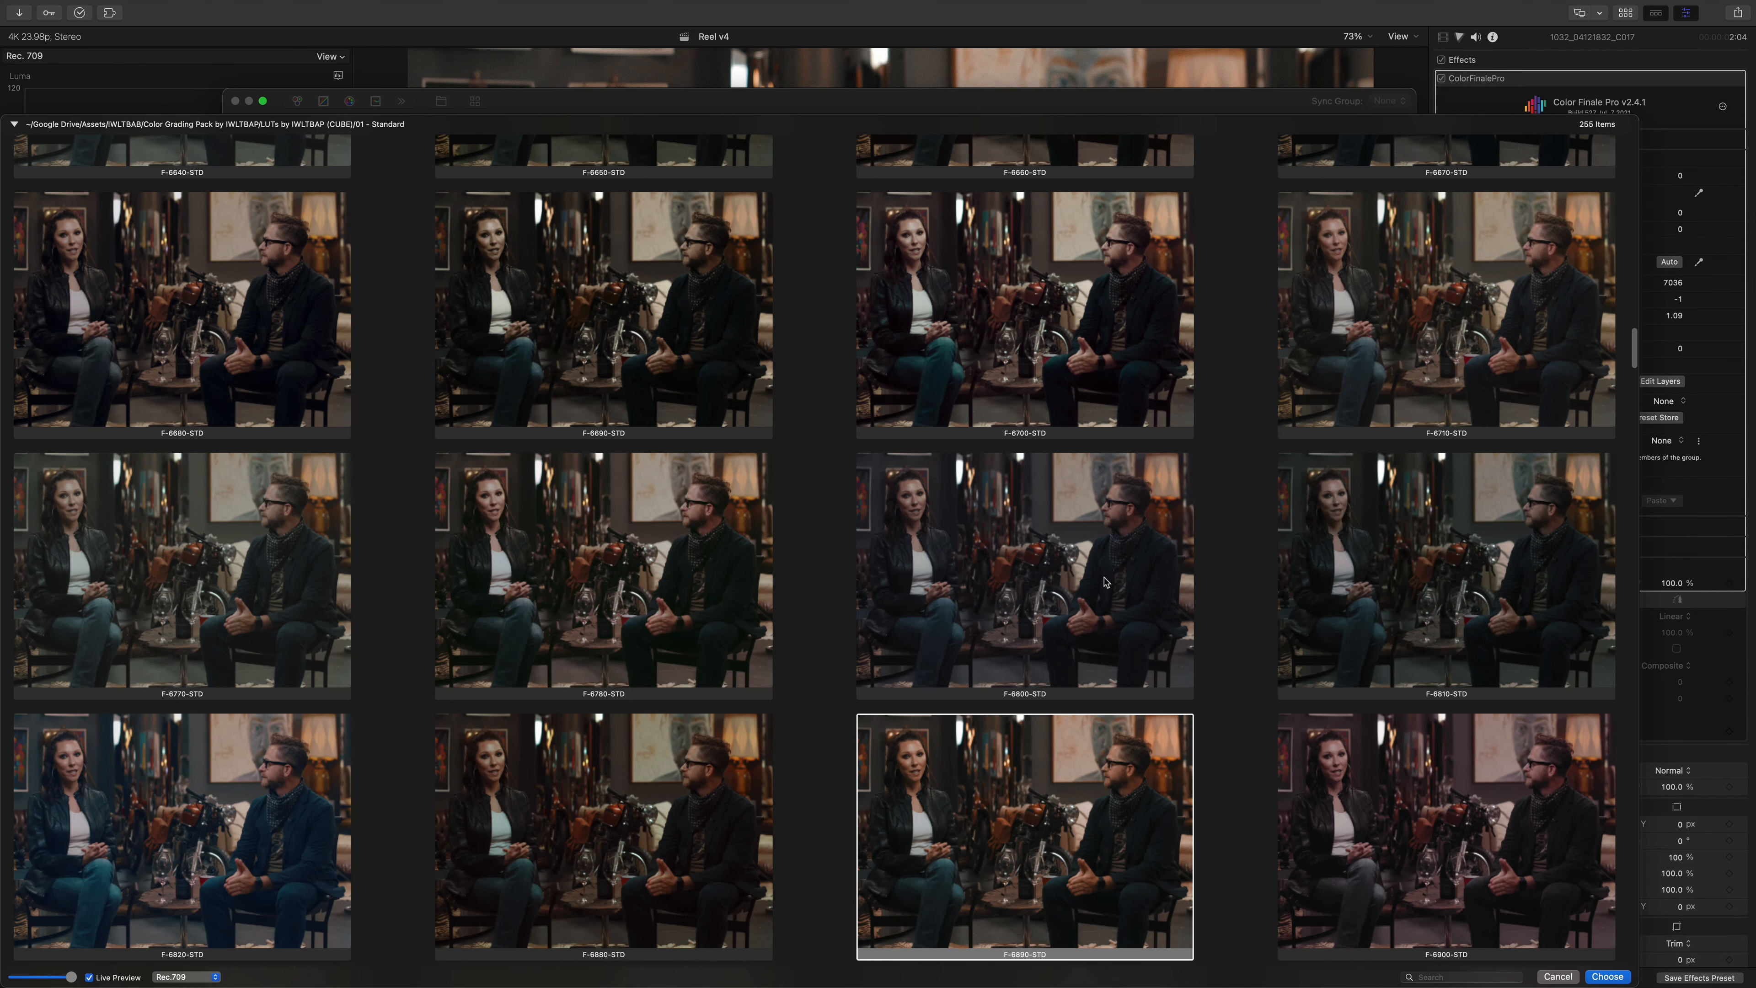
{"action": "scroll", "coordinate": [1106, 539], "scroll_direction": "down", "scroll_amount": 1}
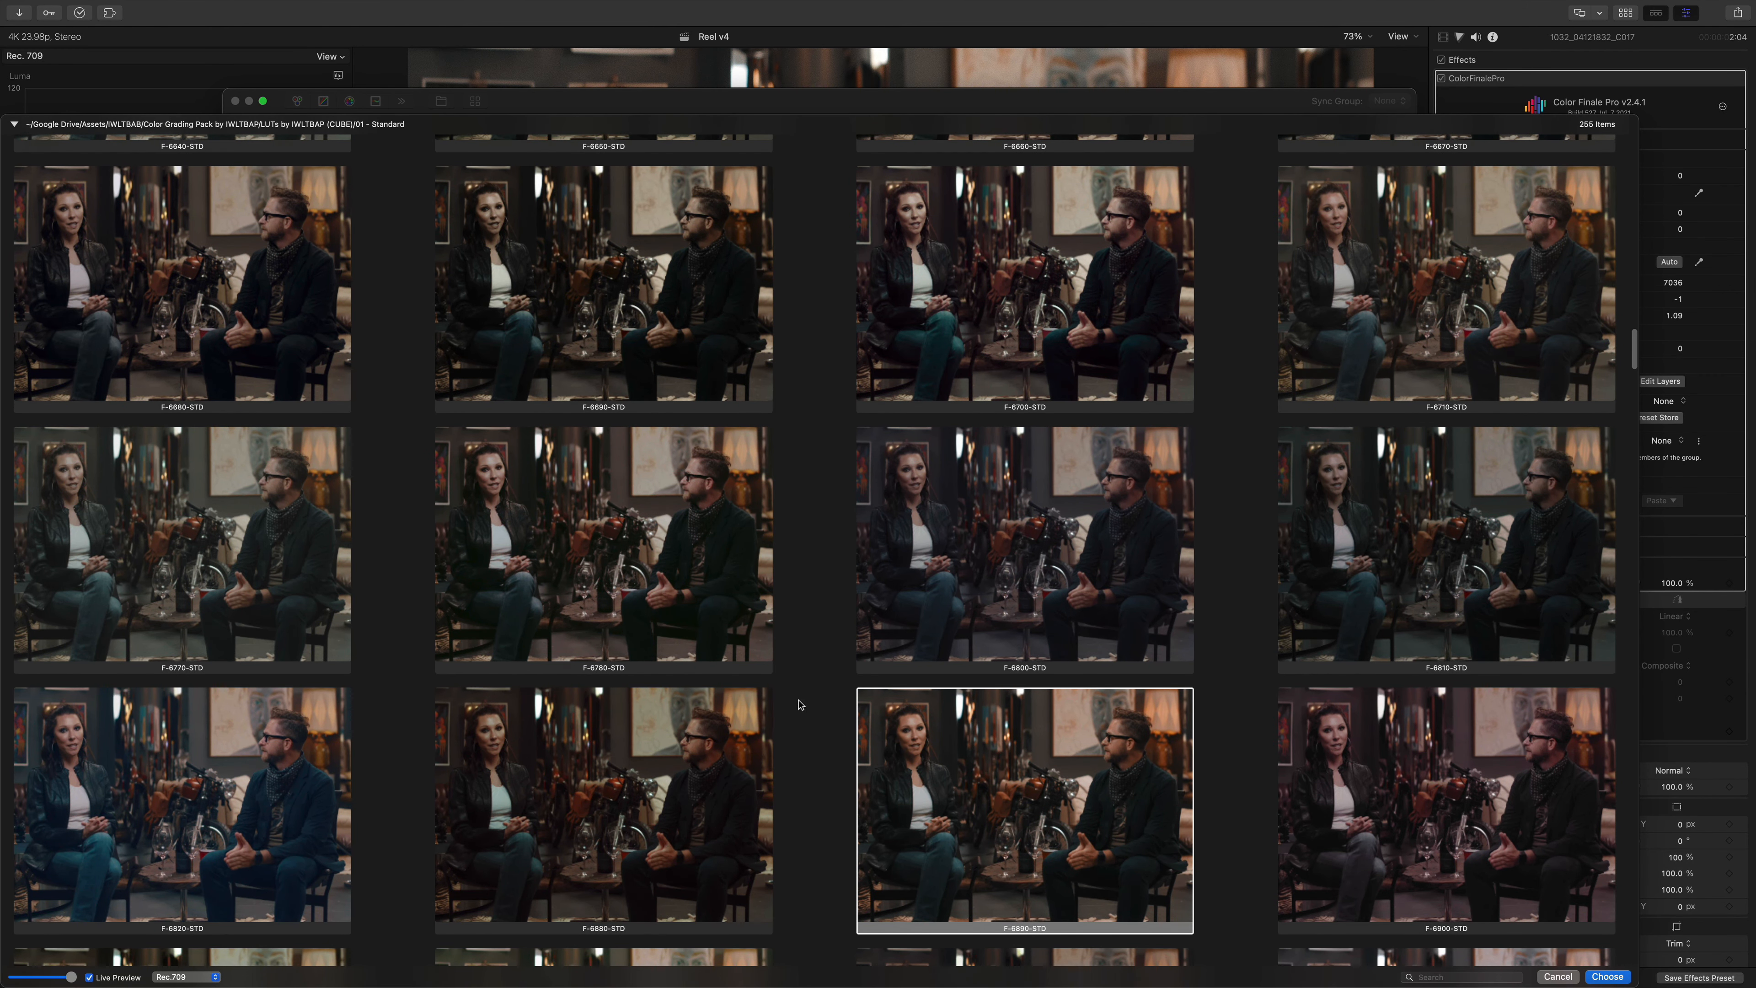
{"action": "scroll", "coordinate": [993, 704], "scroll_direction": "down", "scroll_amount": 4}
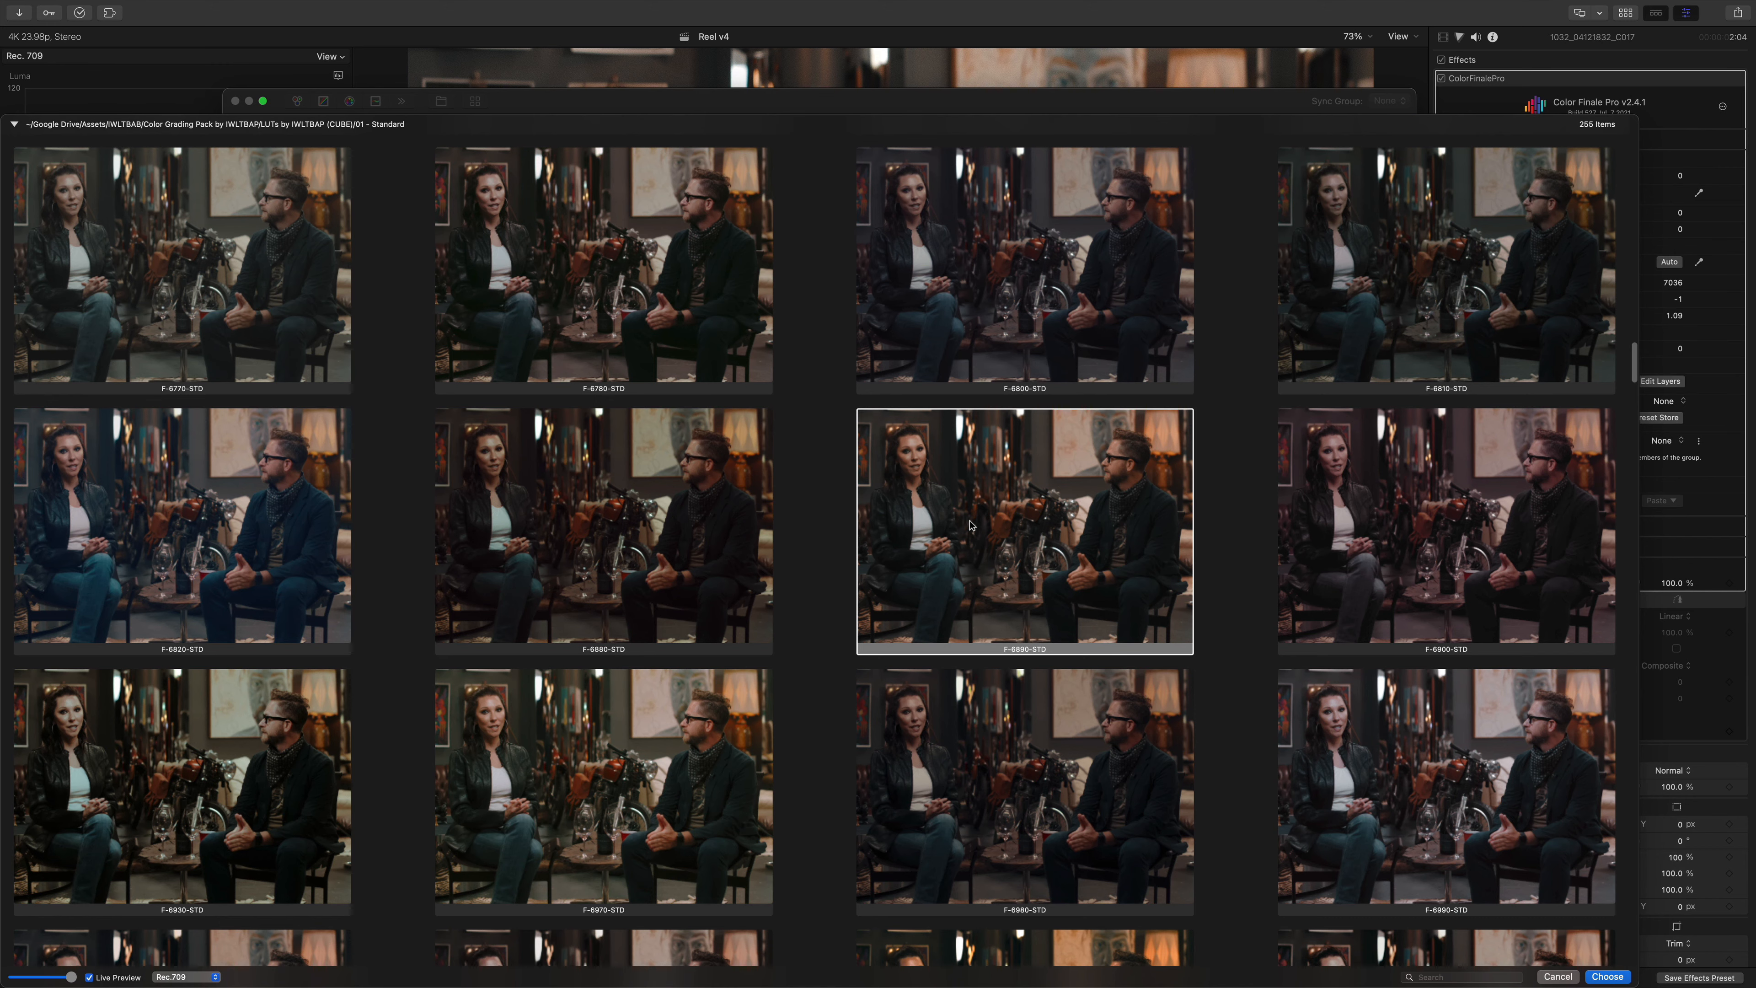
{"action": "left_click", "coordinate": [1557, 976]}
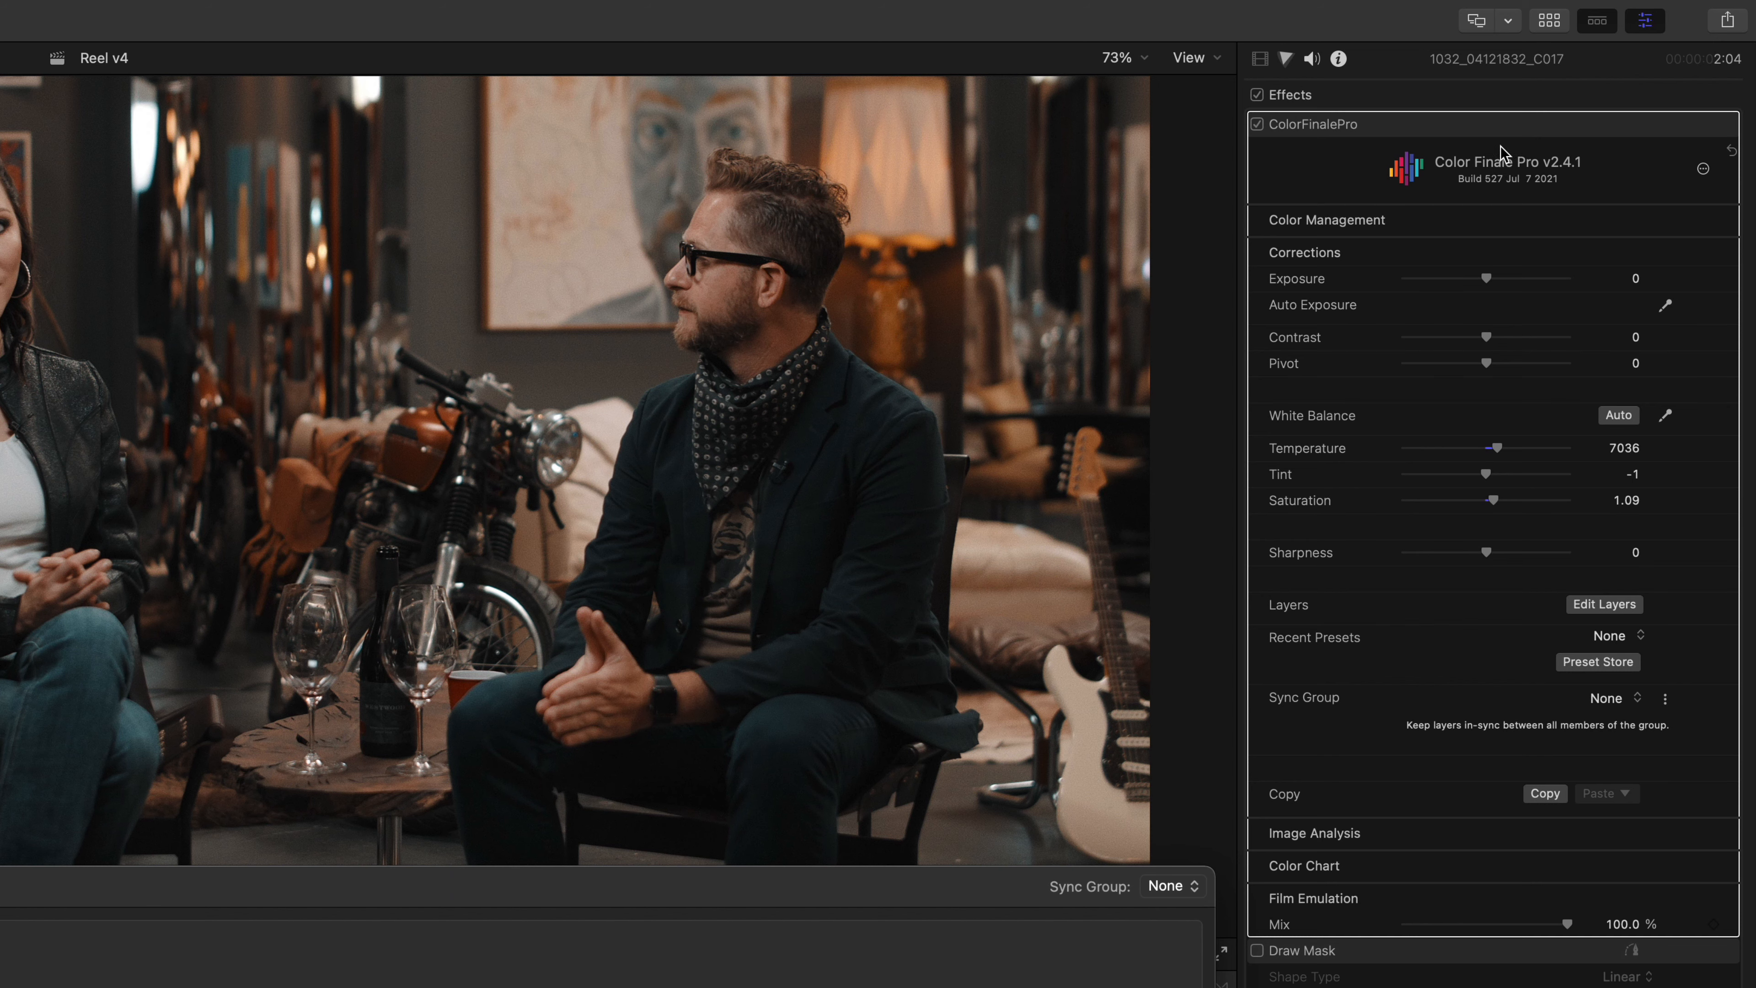
Step: Check the LUT search folders and the add-folder chooser in the Color Finale preferences, and view the recent and built-in LUT gallery
{"action": "left_click", "coordinate": [1703, 169]}
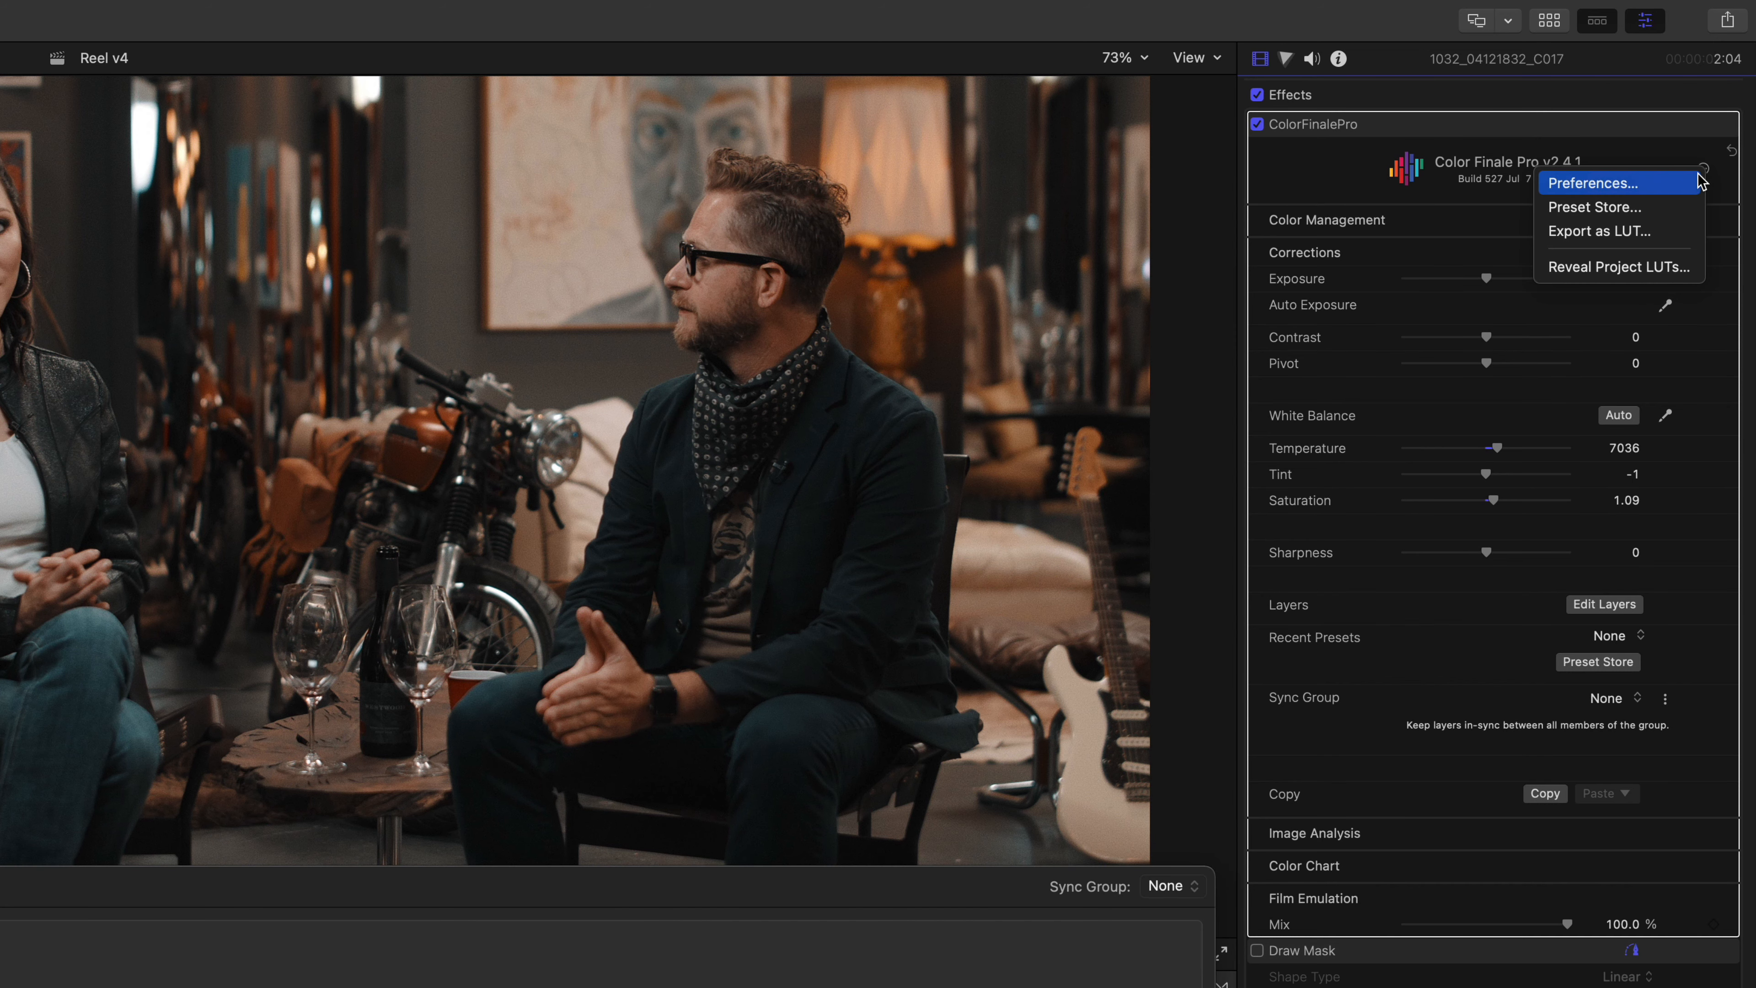
{"action": "left_click", "coordinate": [1607, 184]}
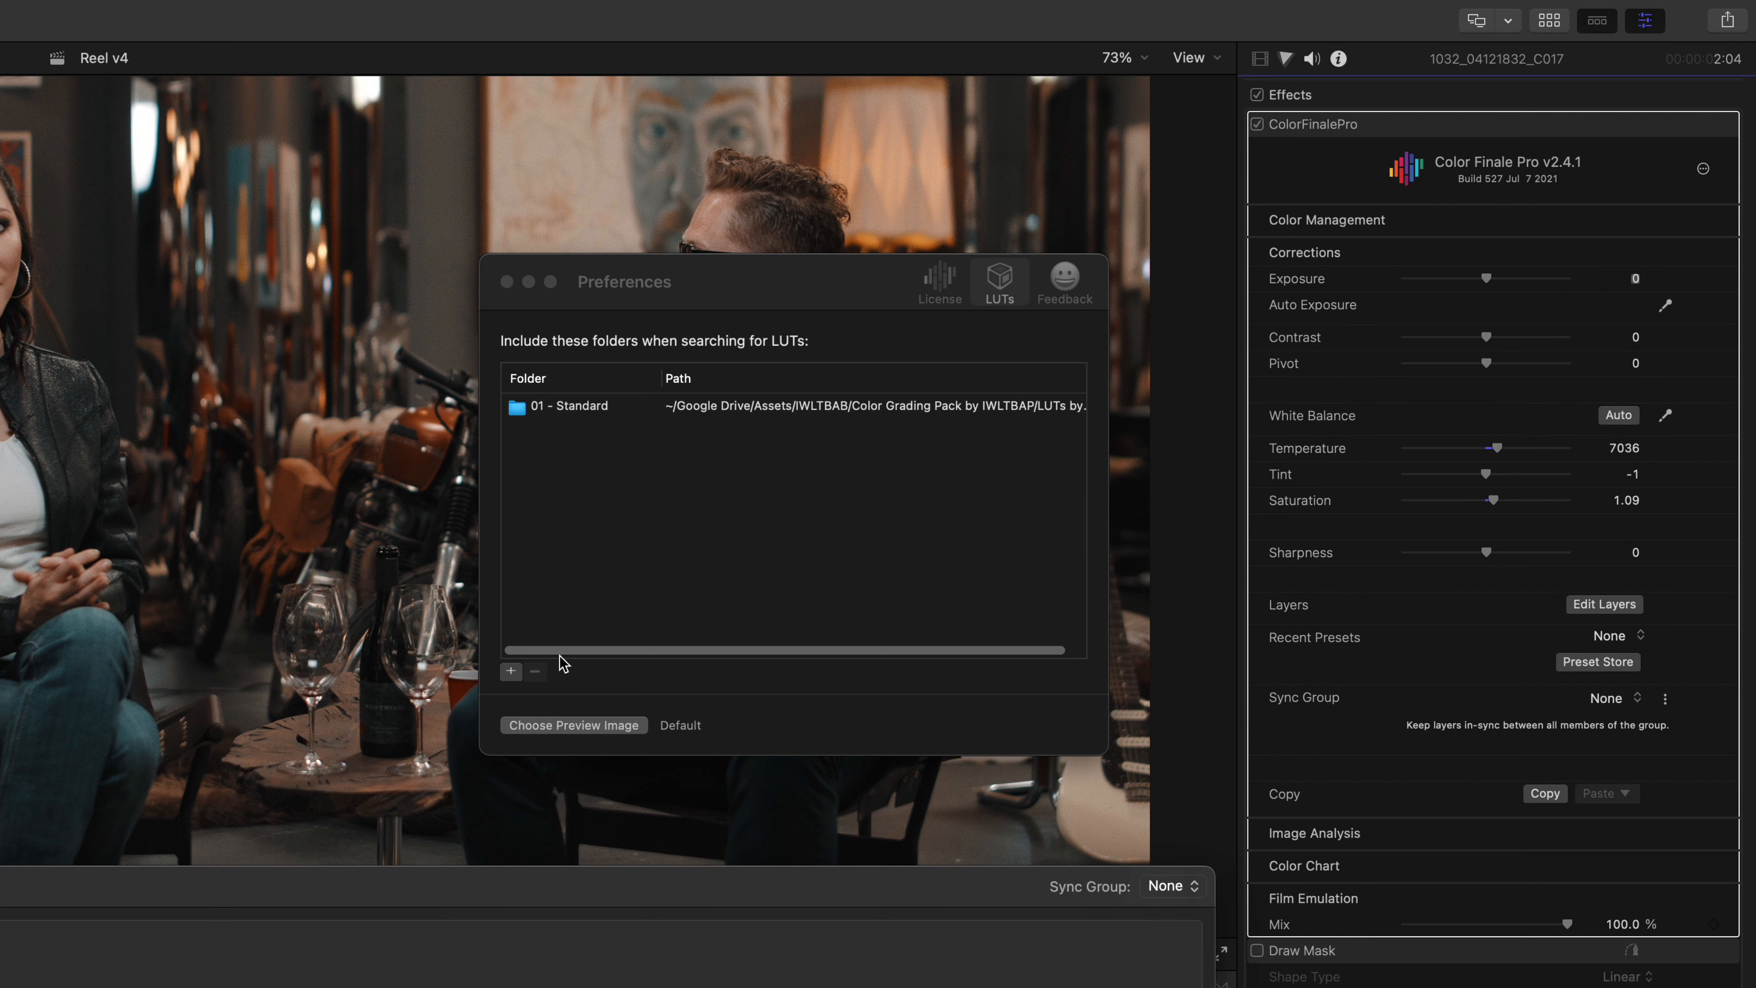
{"action": "left_click_drag", "start_coordinate": [814, 288], "coordinate": [815, 287]}
{"action": "left_click", "coordinate": [815, 287]}
{"action": "left_click", "coordinate": [1000, 277]}
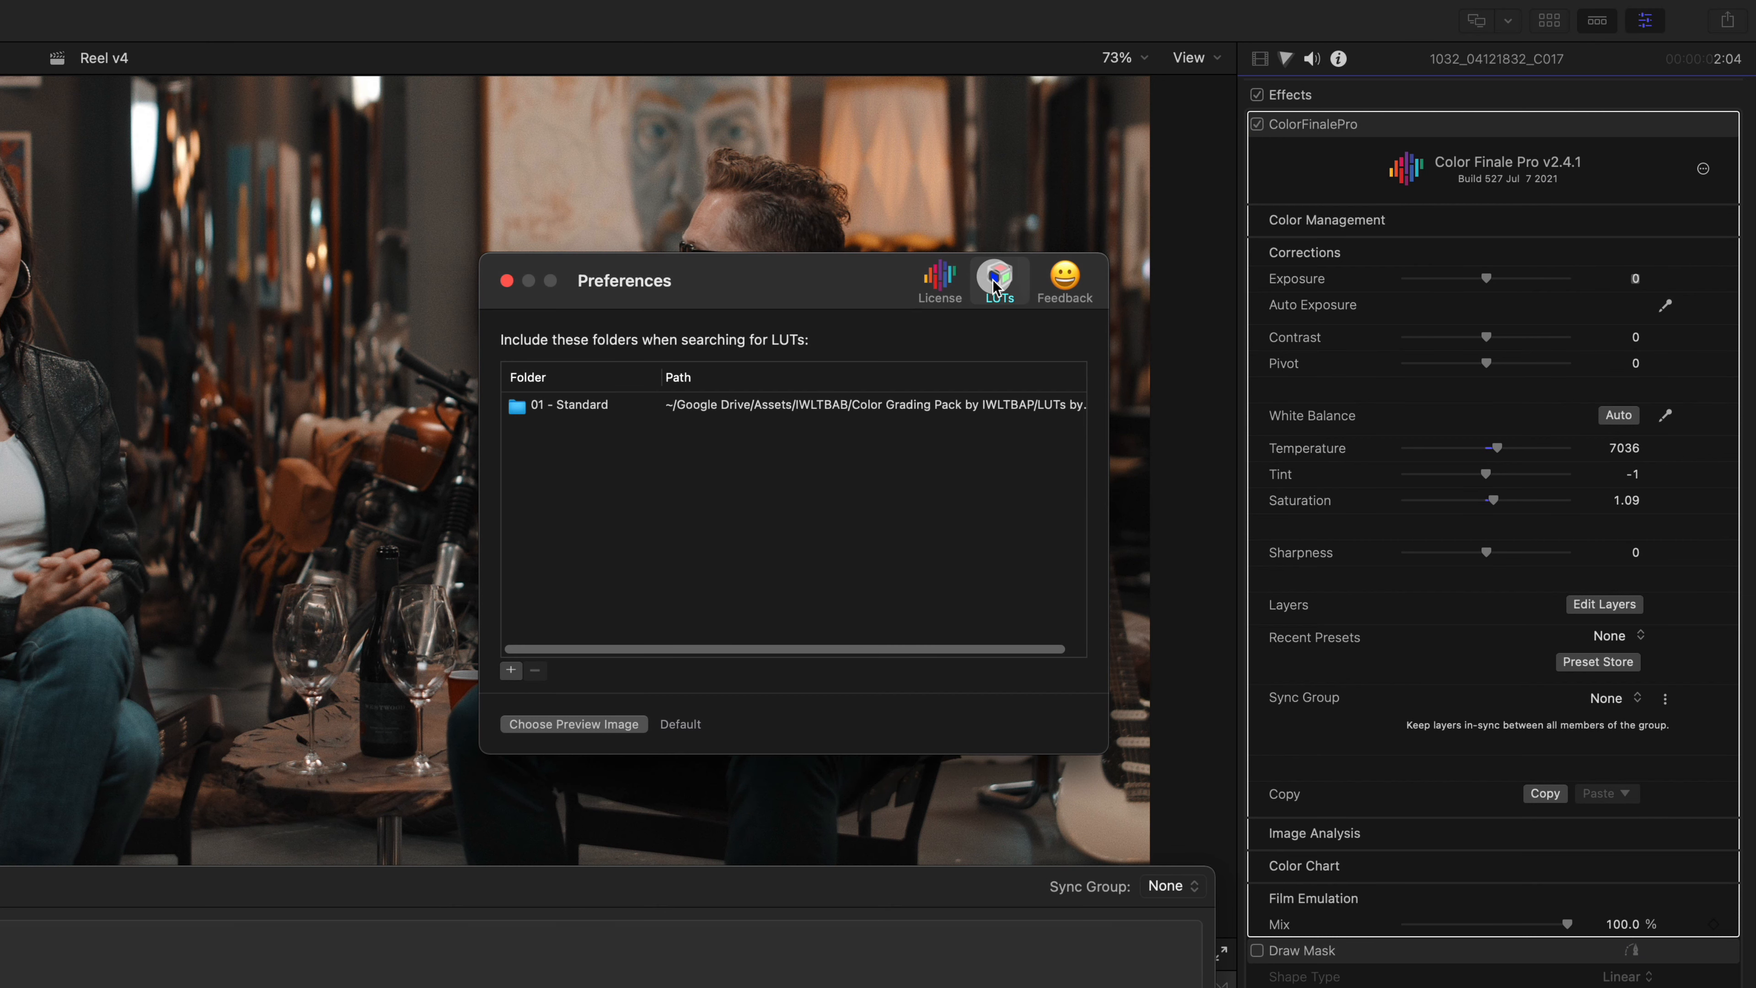
{"action": "left_click", "coordinate": [512, 670]}
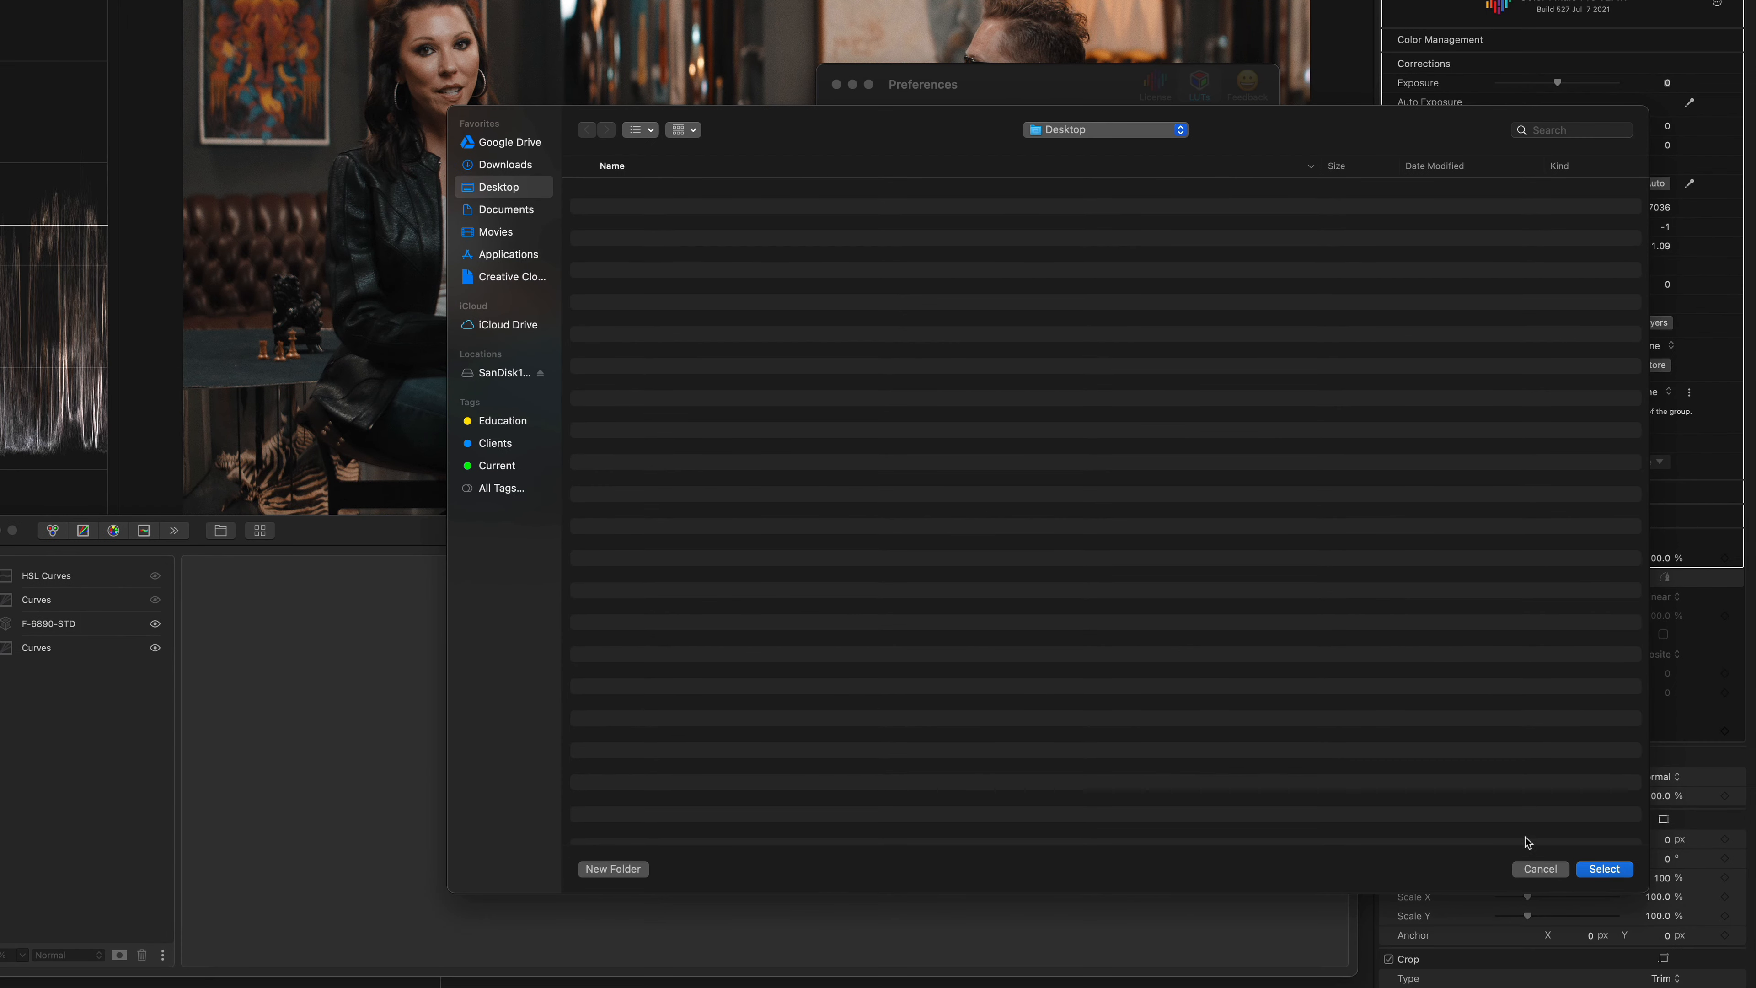
{"action": "left_click", "coordinate": [1539, 868]}
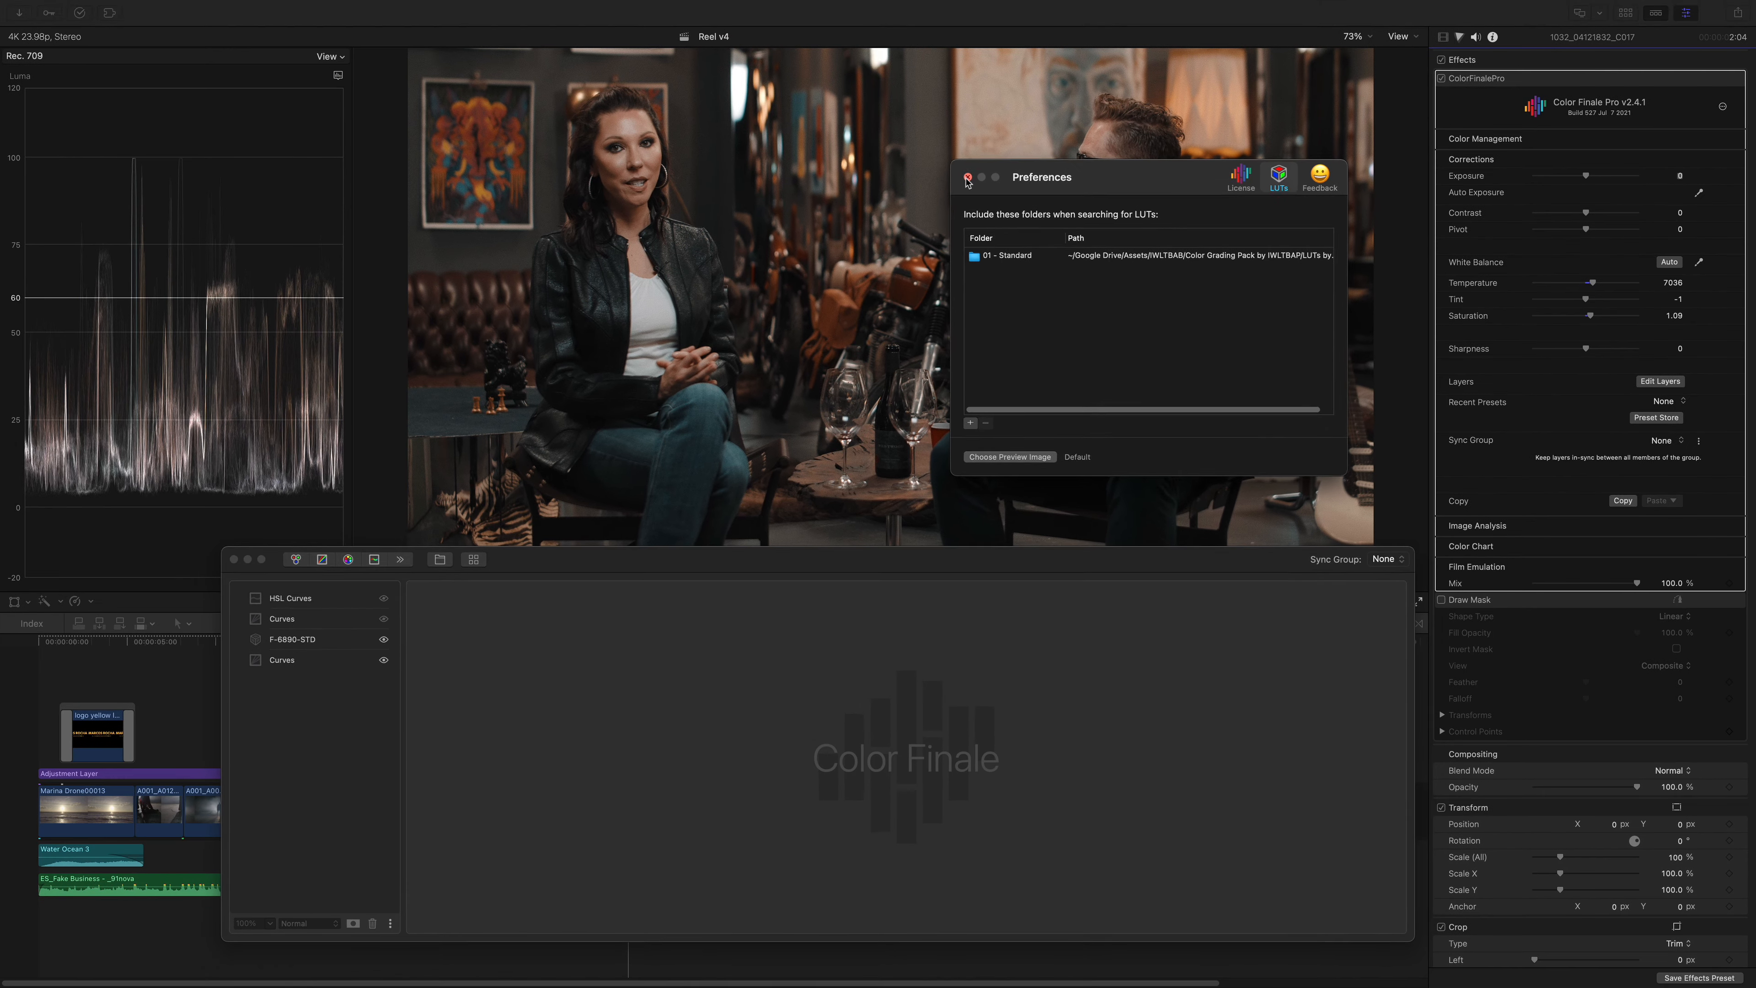
{"action": "left_click", "coordinate": [967, 179]}
{"action": "left_click", "coordinate": [474, 559]}
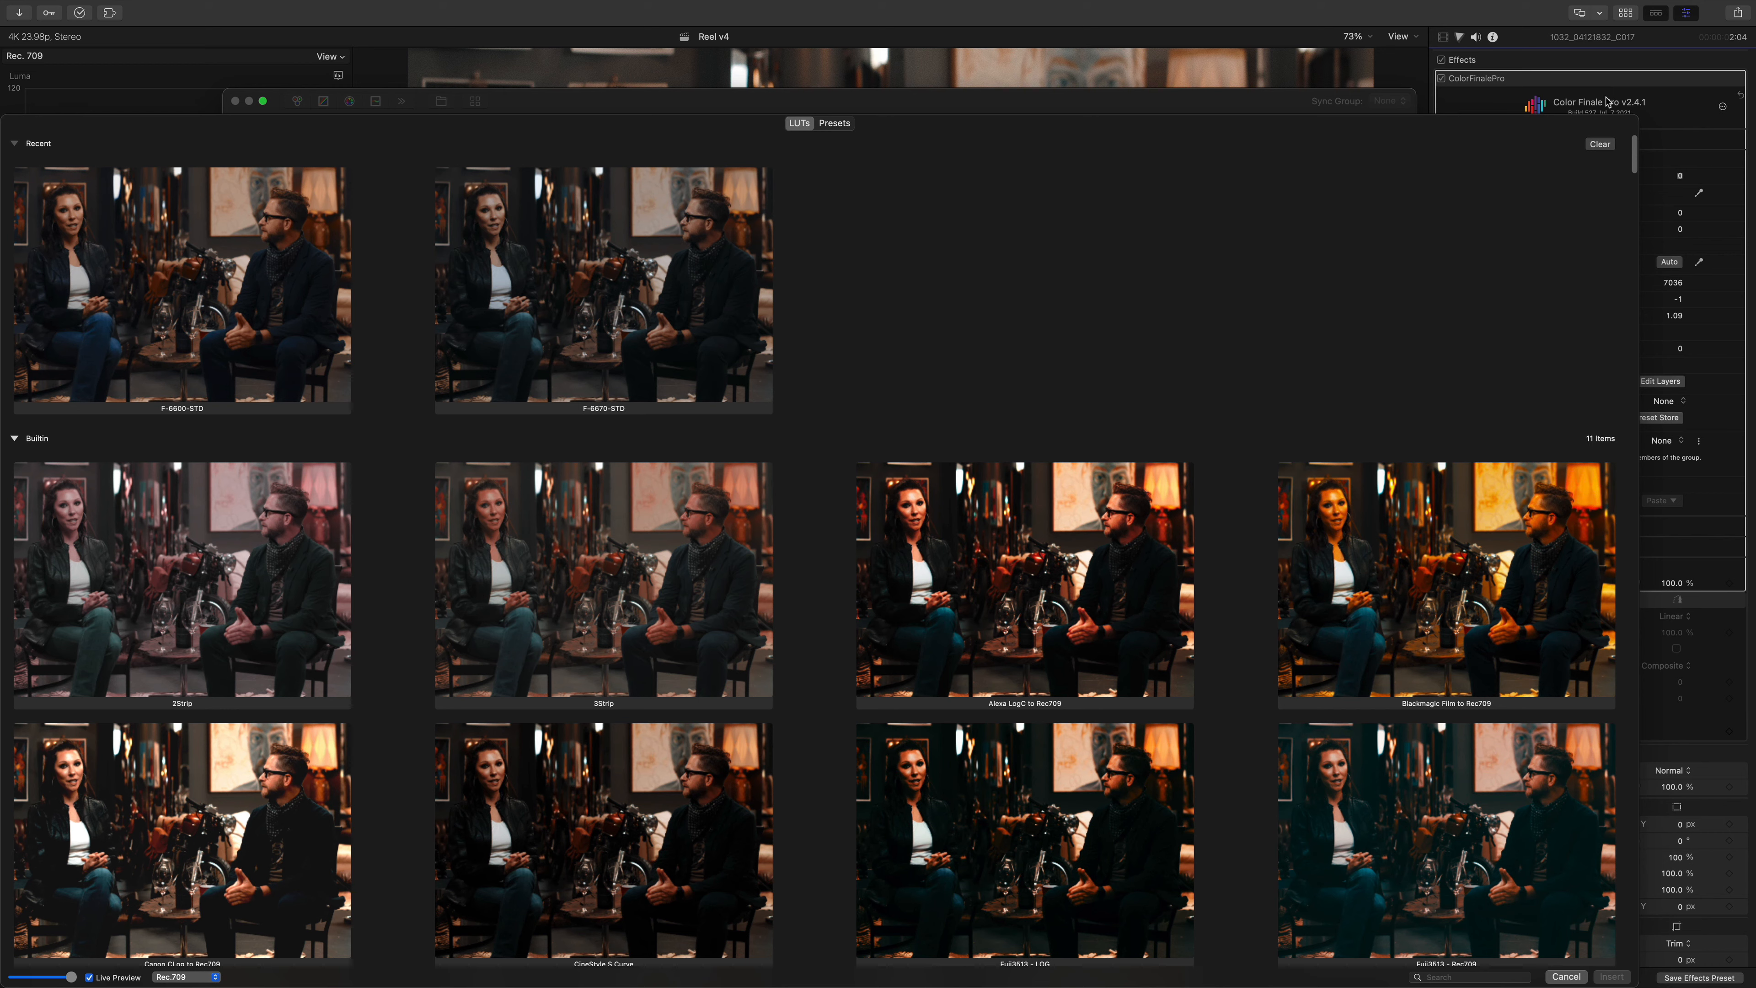
{"action": "left_click", "coordinate": [1558, 978]}
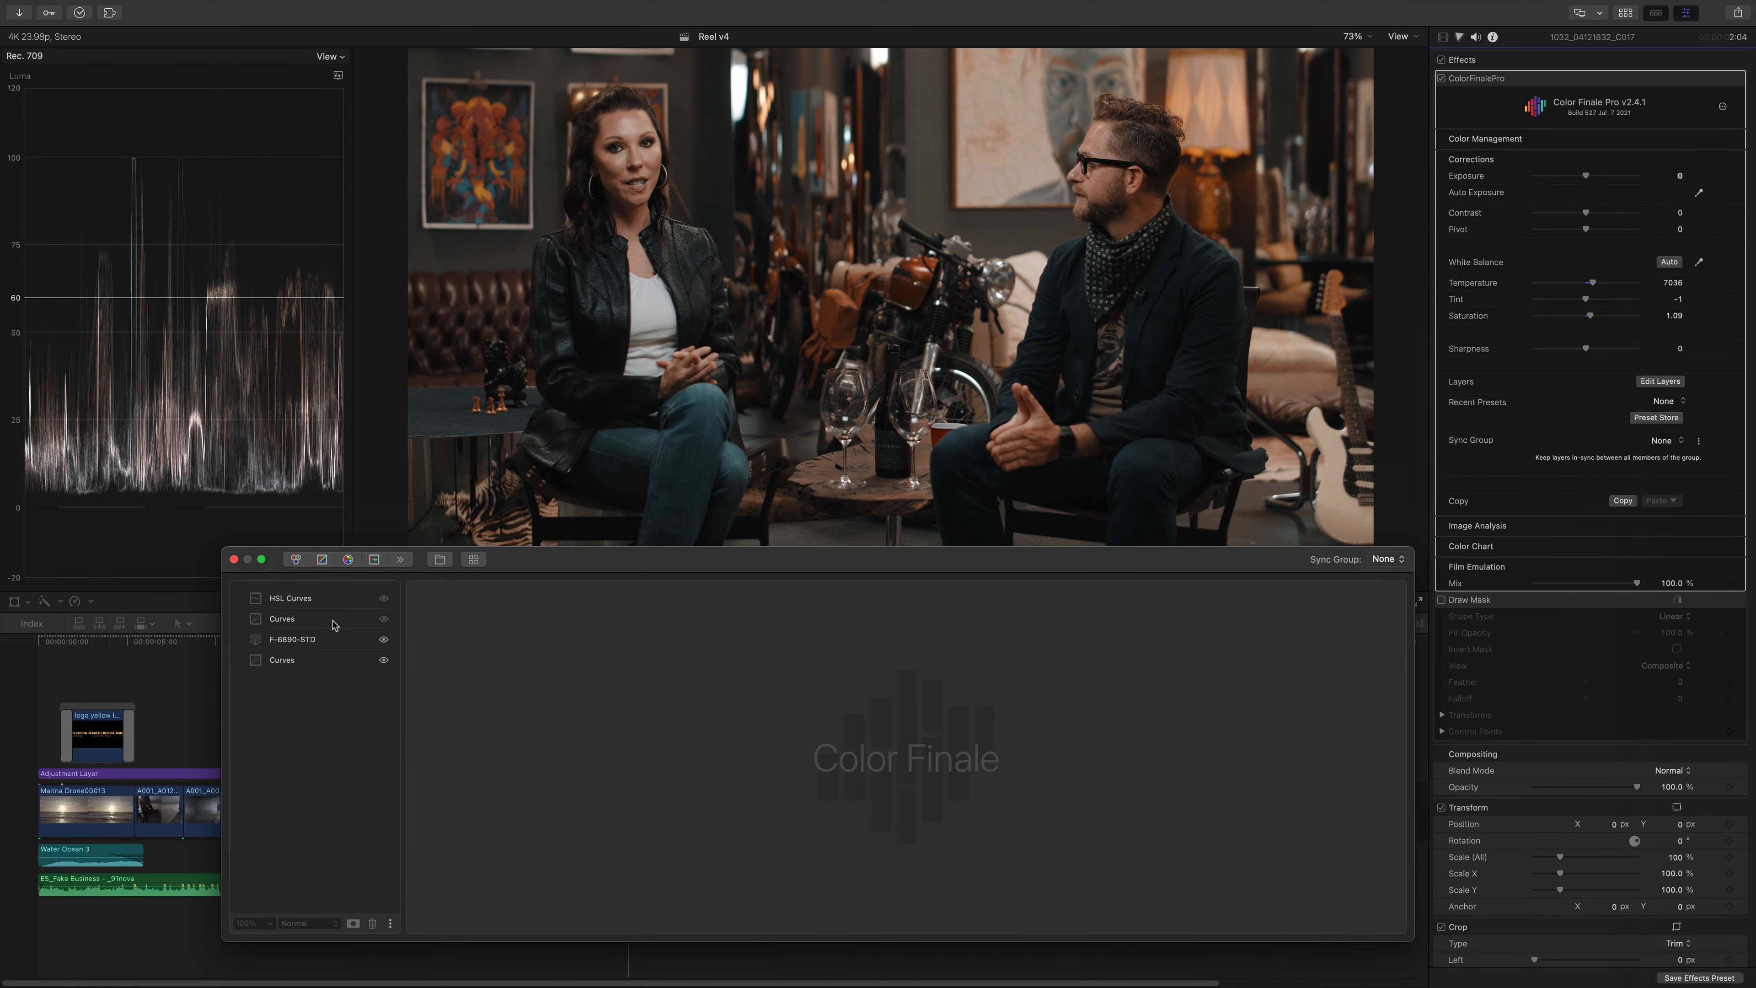
Step: Turn the upper Curves and HSL Curves layers back on and bring up the Sat vs Luma curve
{"action": "left_click", "coordinate": [334, 620]}
{"action": "left_click", "coordinate": [384, 619]}
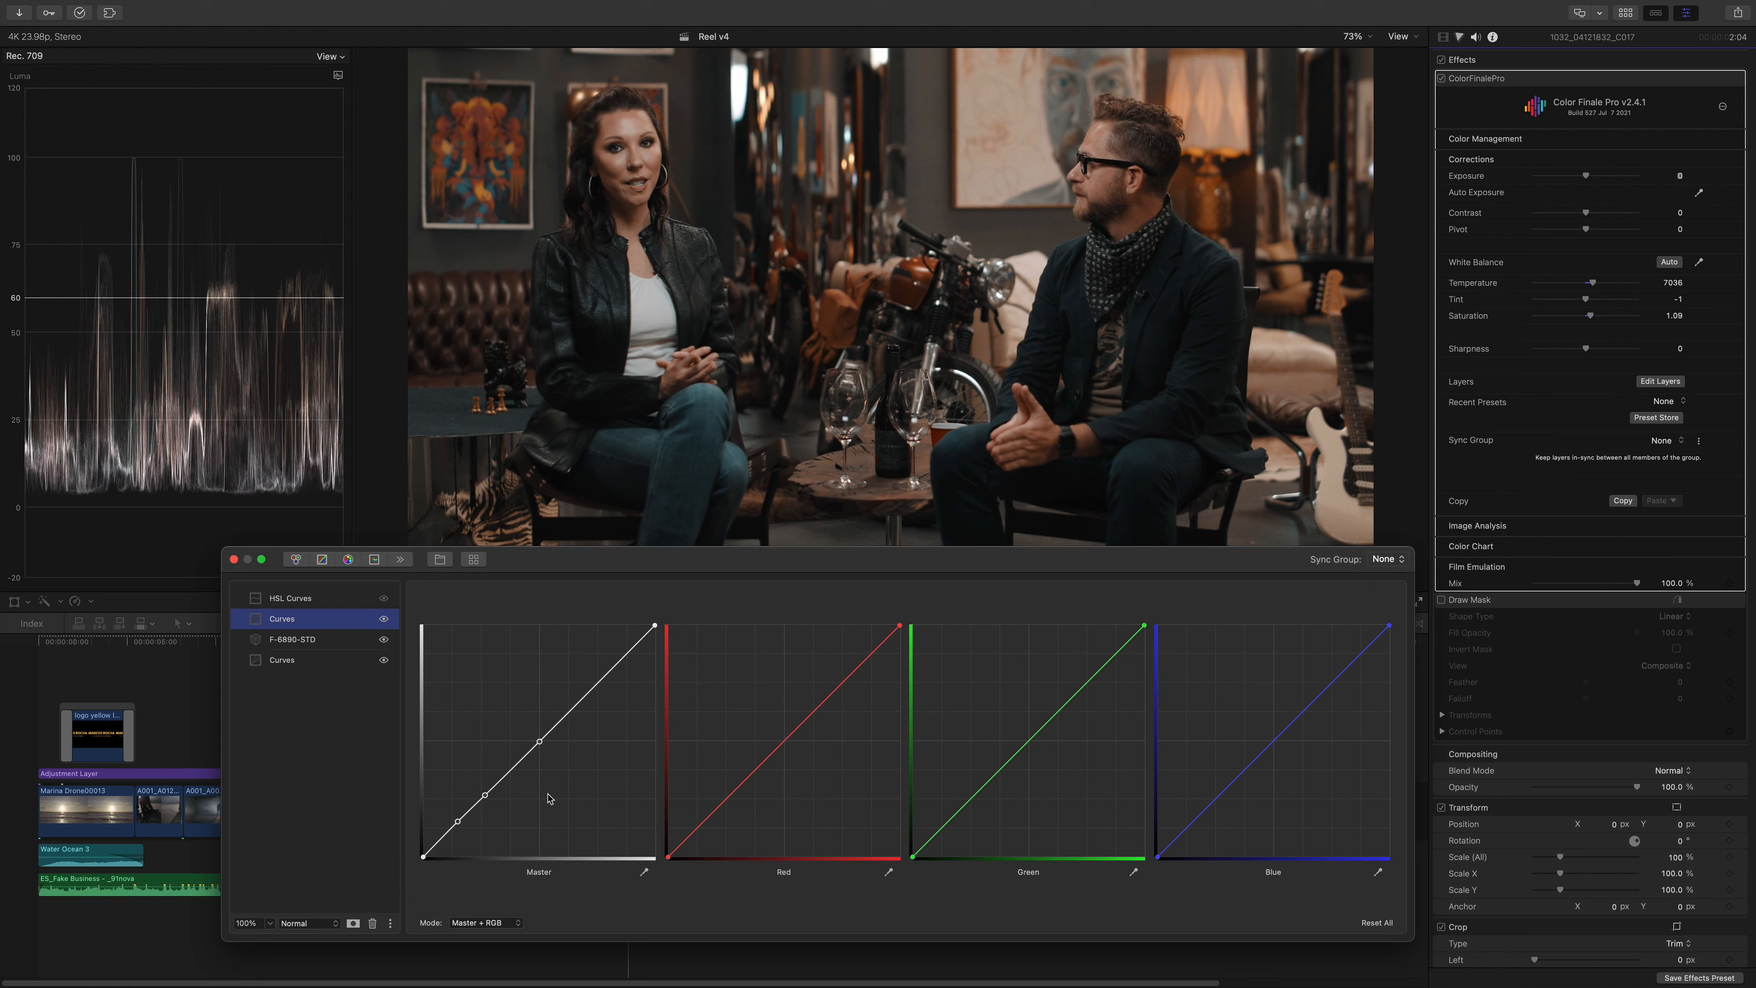
{"action": "left_click", "coordinate": [384, 601]}
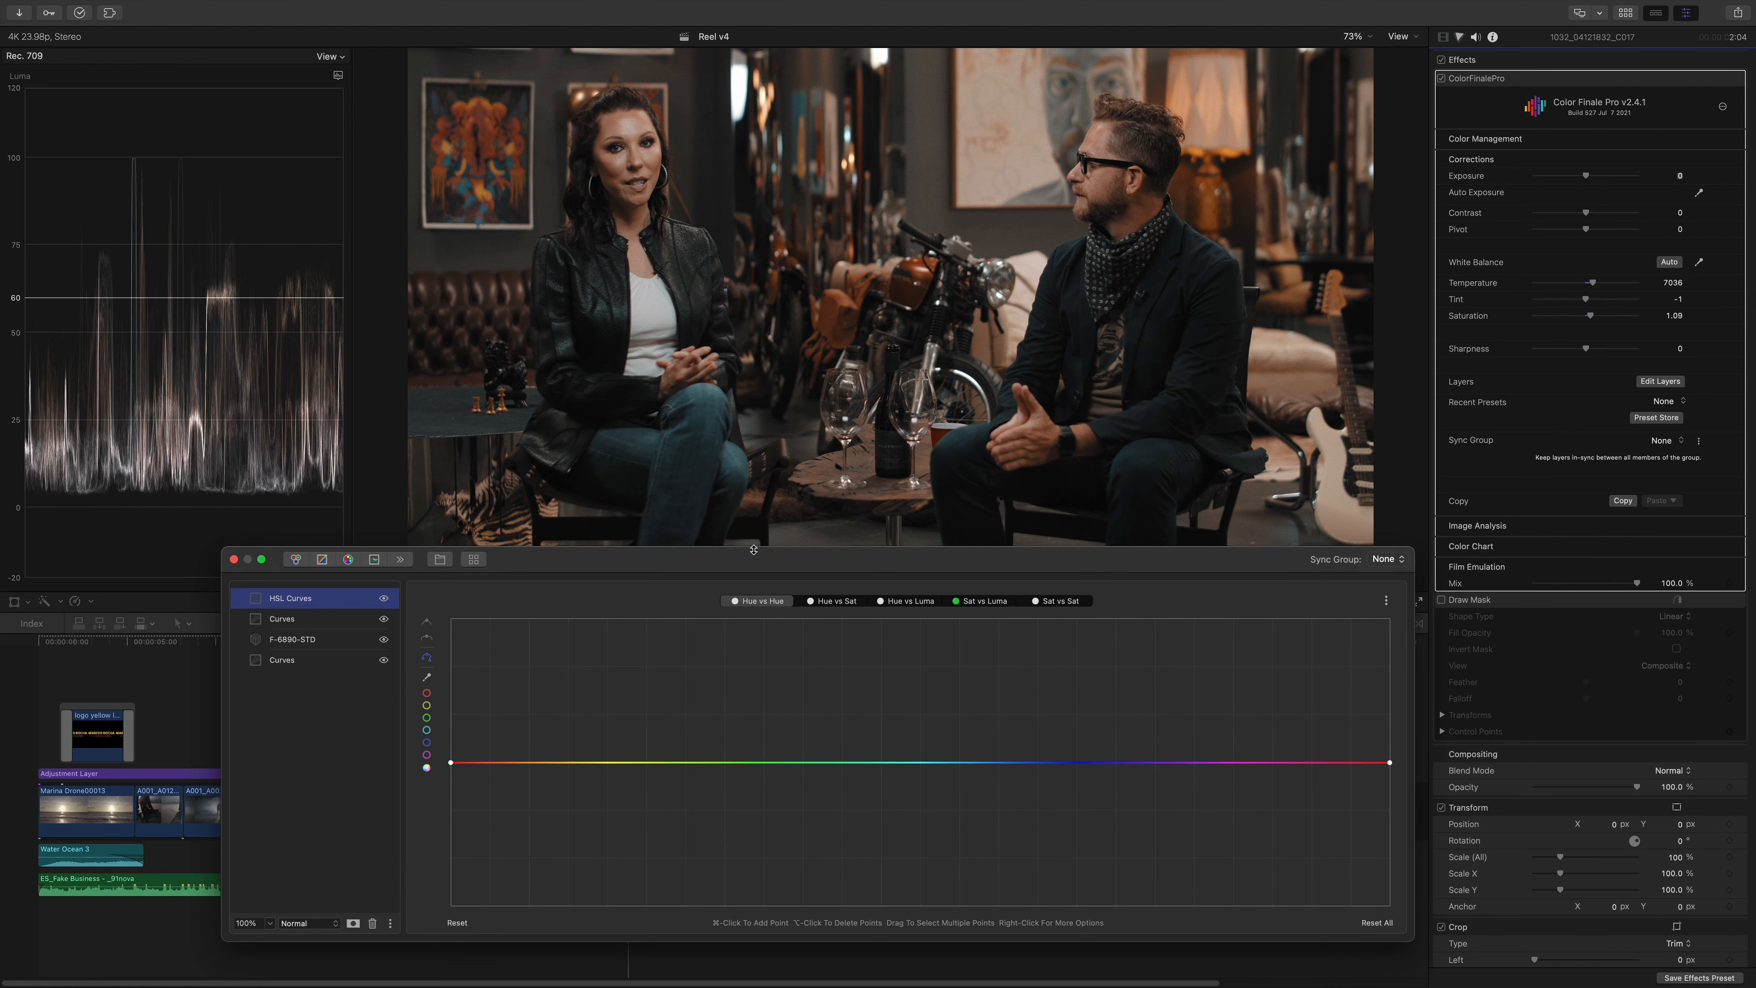
{"action": "left_click", "coordinate": [980, 601]}
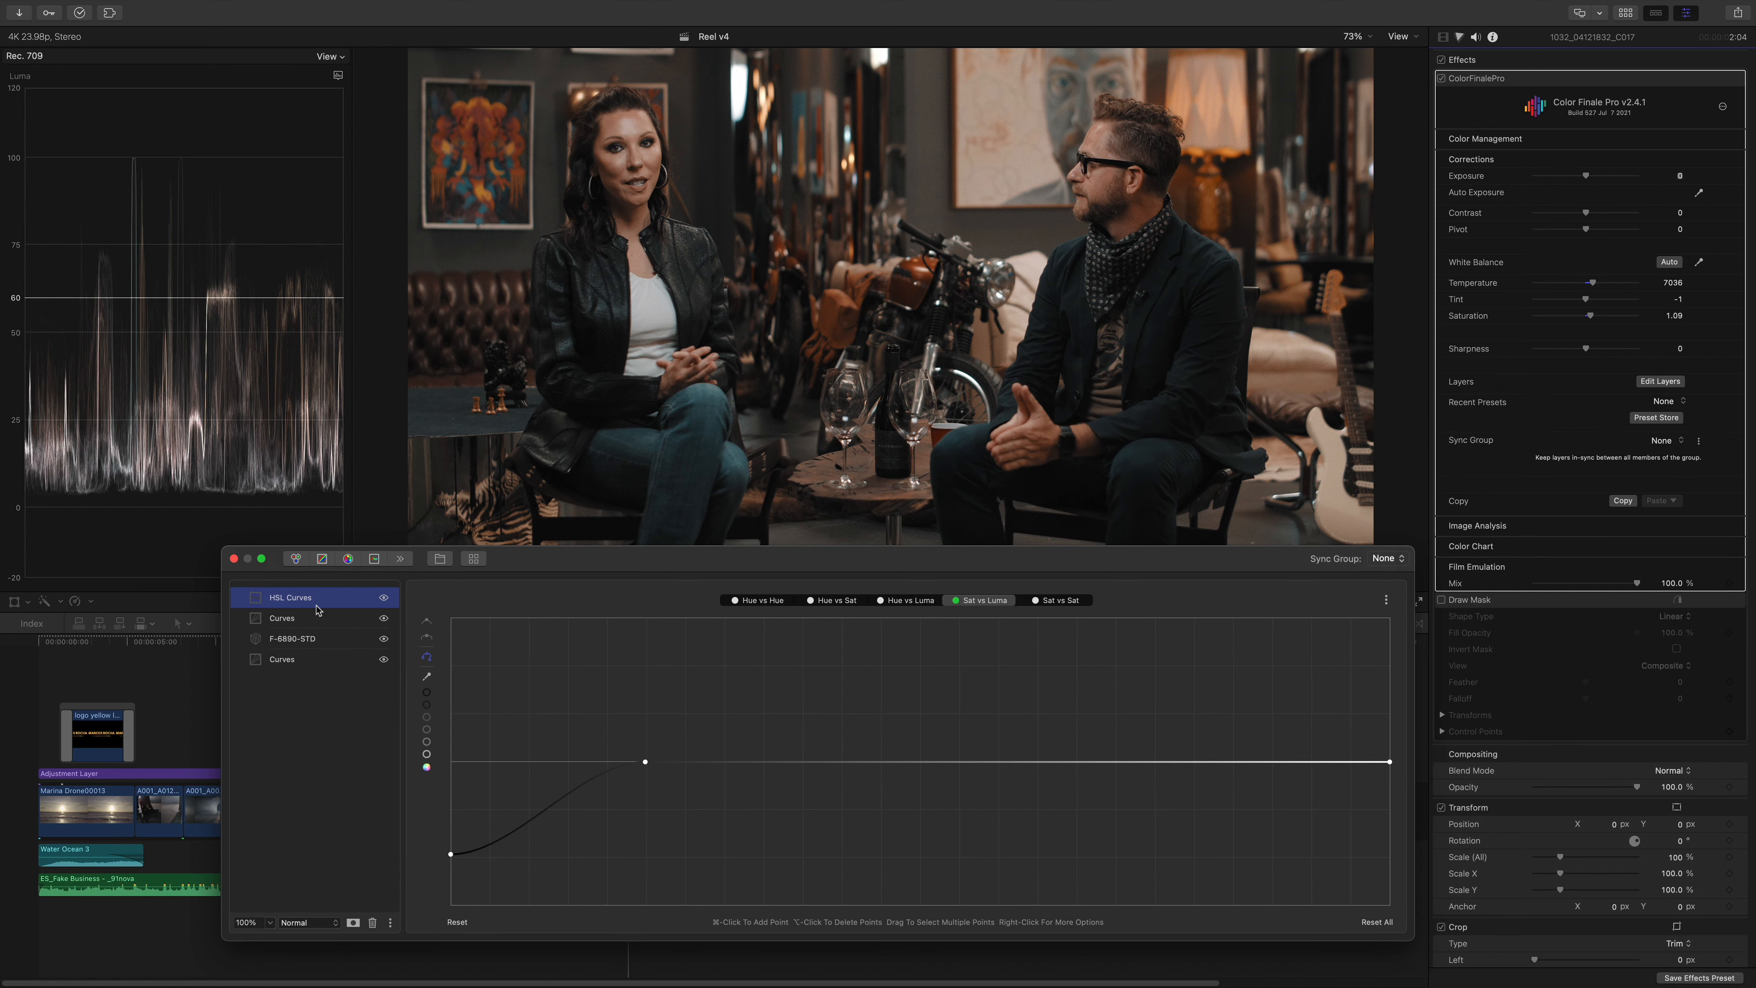
Step: Close the layer editor to uncover the graded interview shot, and reselect the 1032 clip with the playhead at 33:08
{"action": "left_click", "coordinate": [231, 559]}
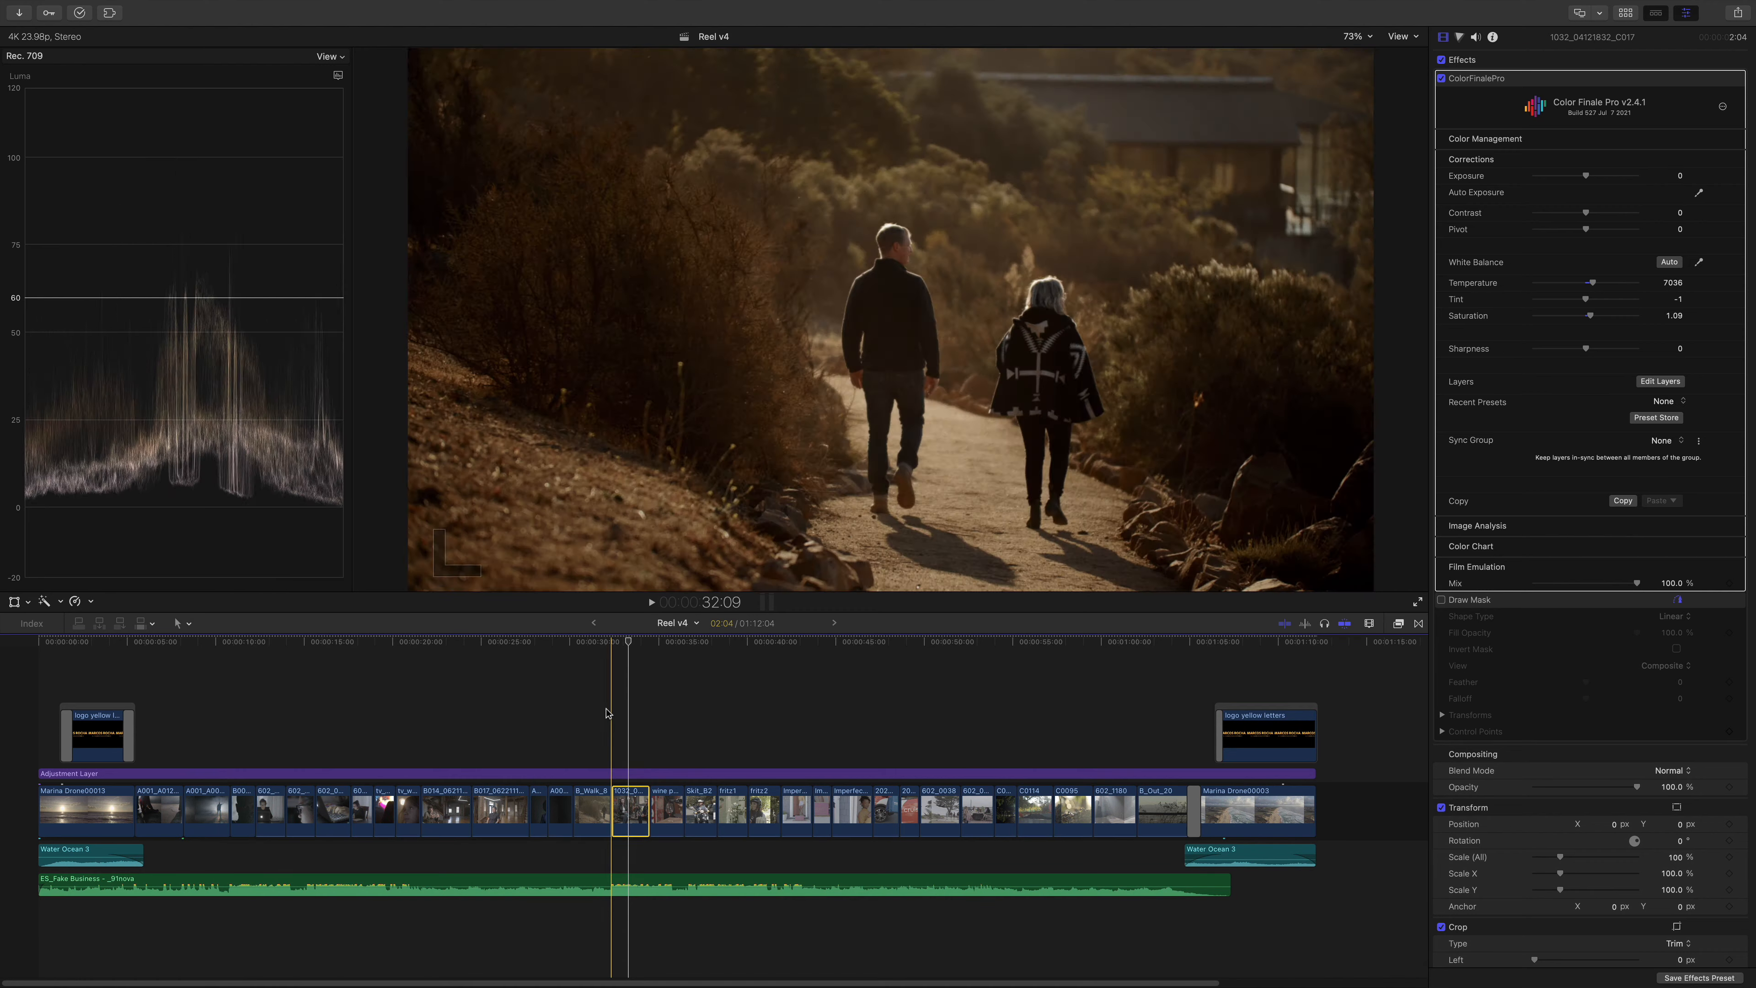
{"action": "left_click", "coordinate": [625, 656]}
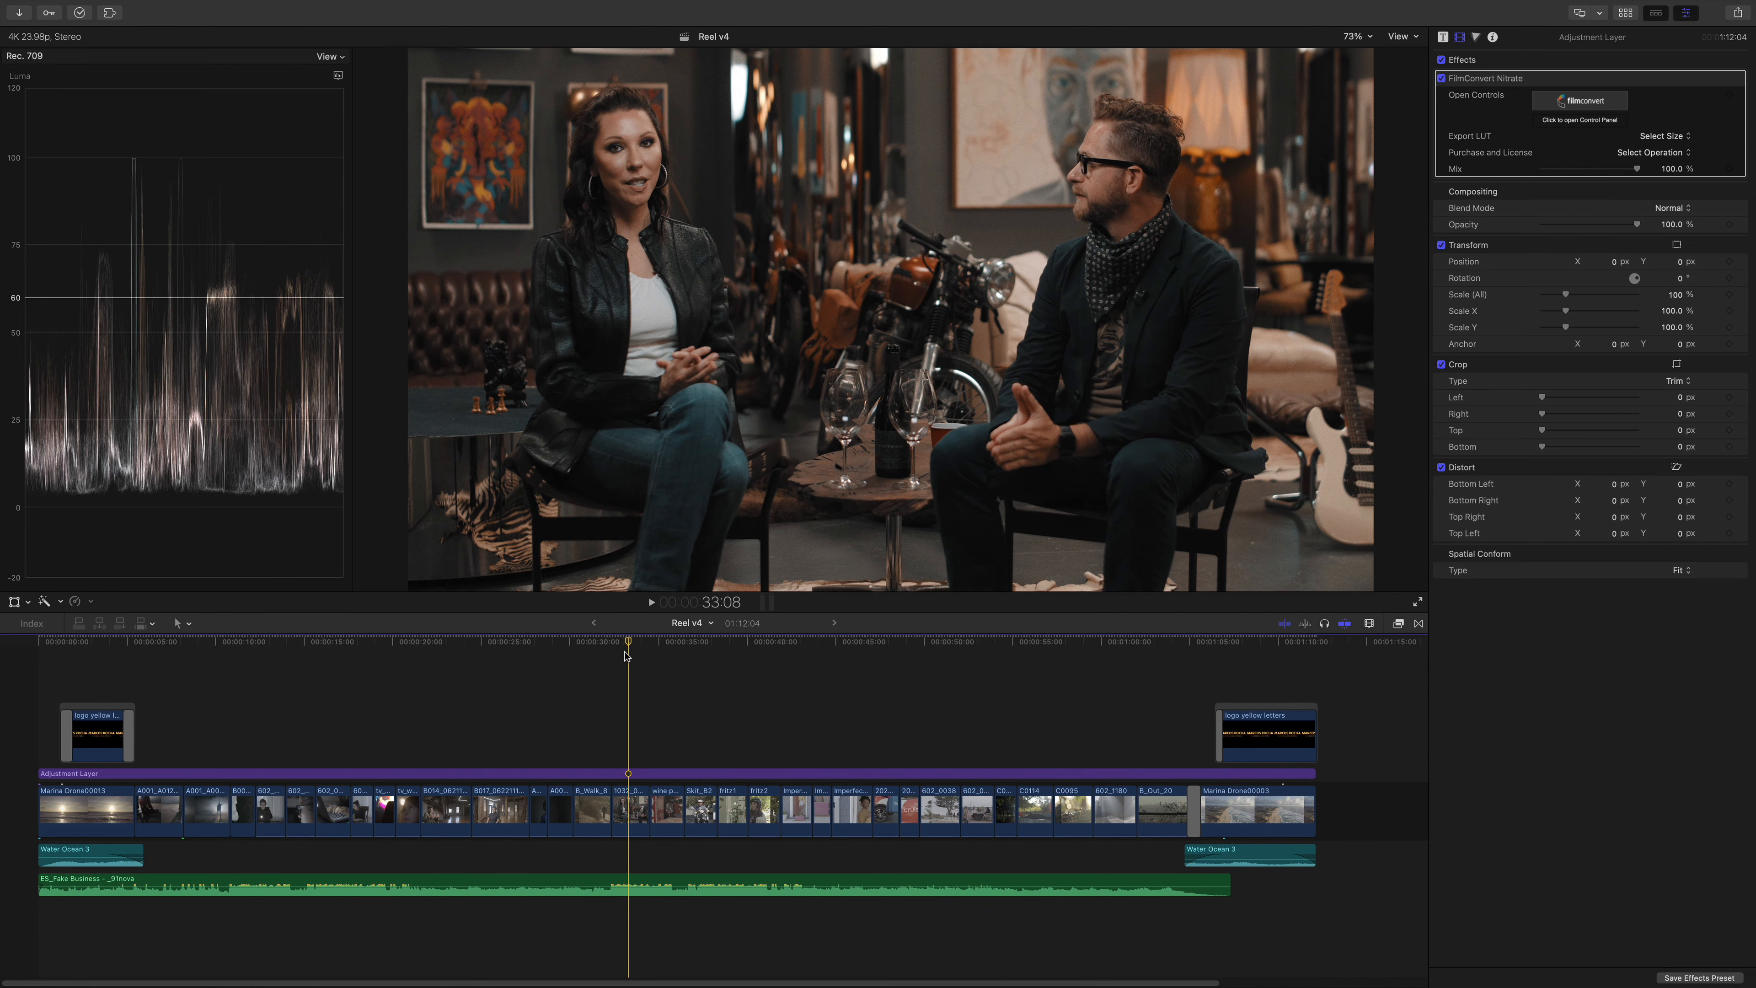
{"action": "left_click", "coordinate": [631, 811]}
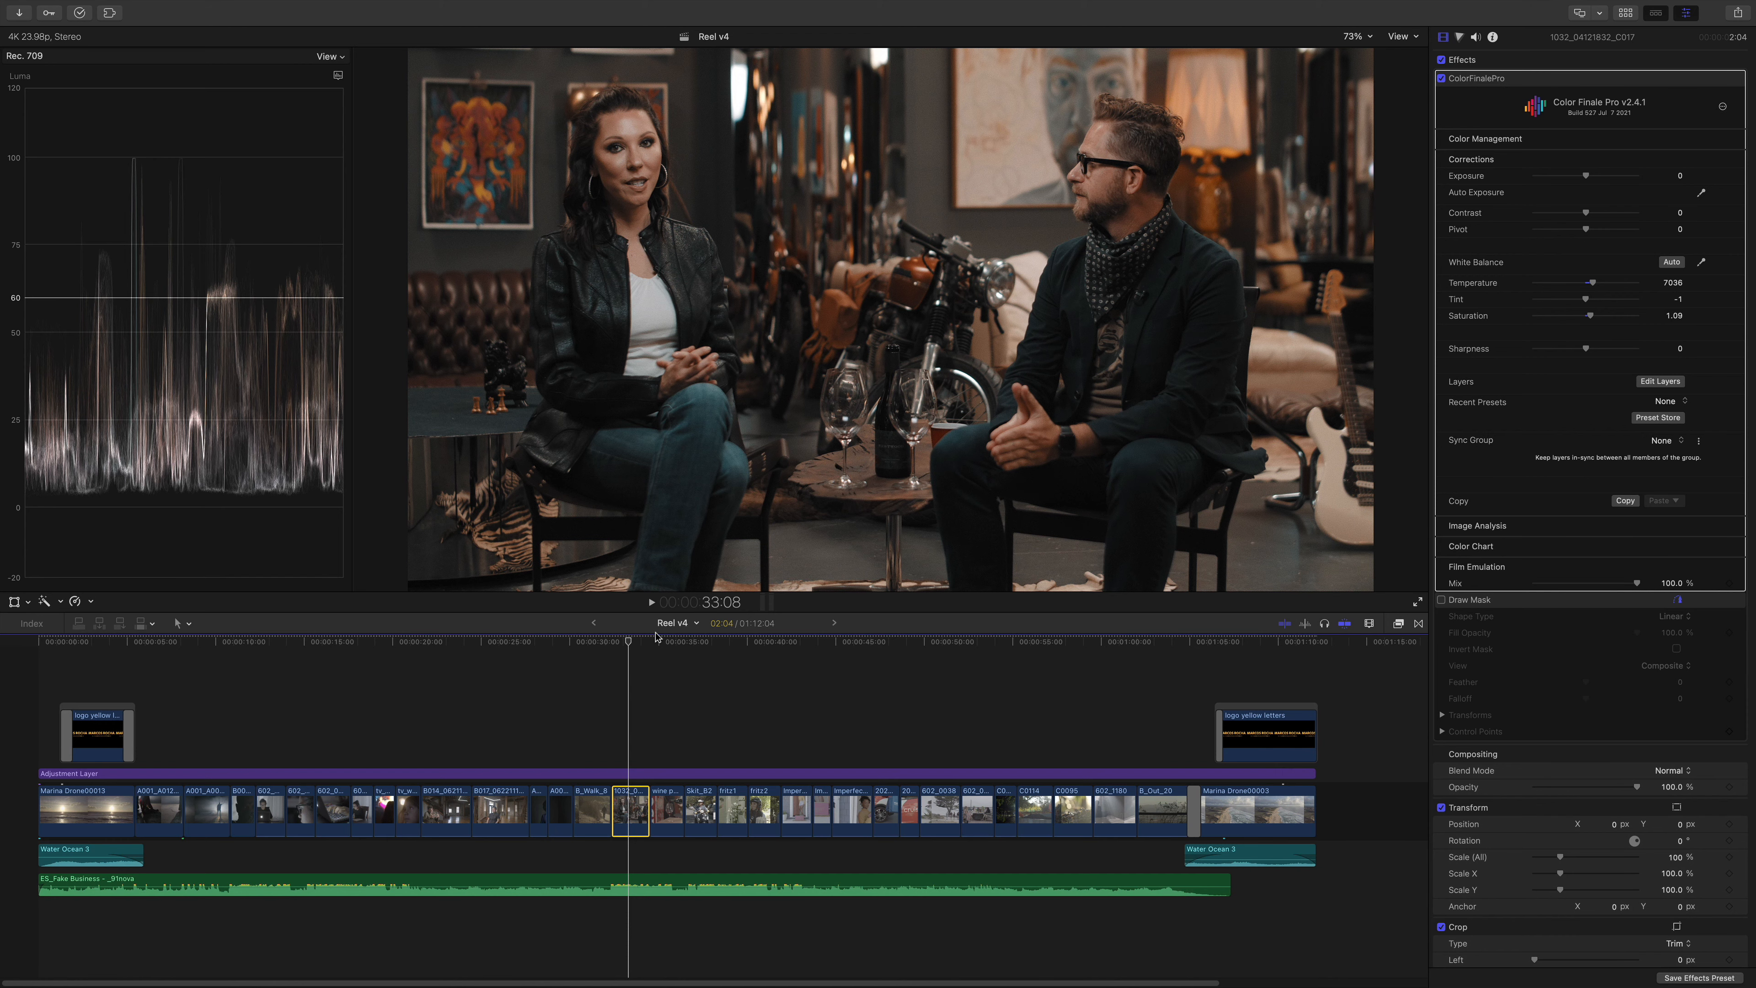
Step: Reopen the clip's layers and bring up the lowest Curves layer and the F-6890-STD LUT layer
{"action": "left_click", "coordinate": [1659, 381]}
{"action": "left_click", "coordinate": [308, 664]}
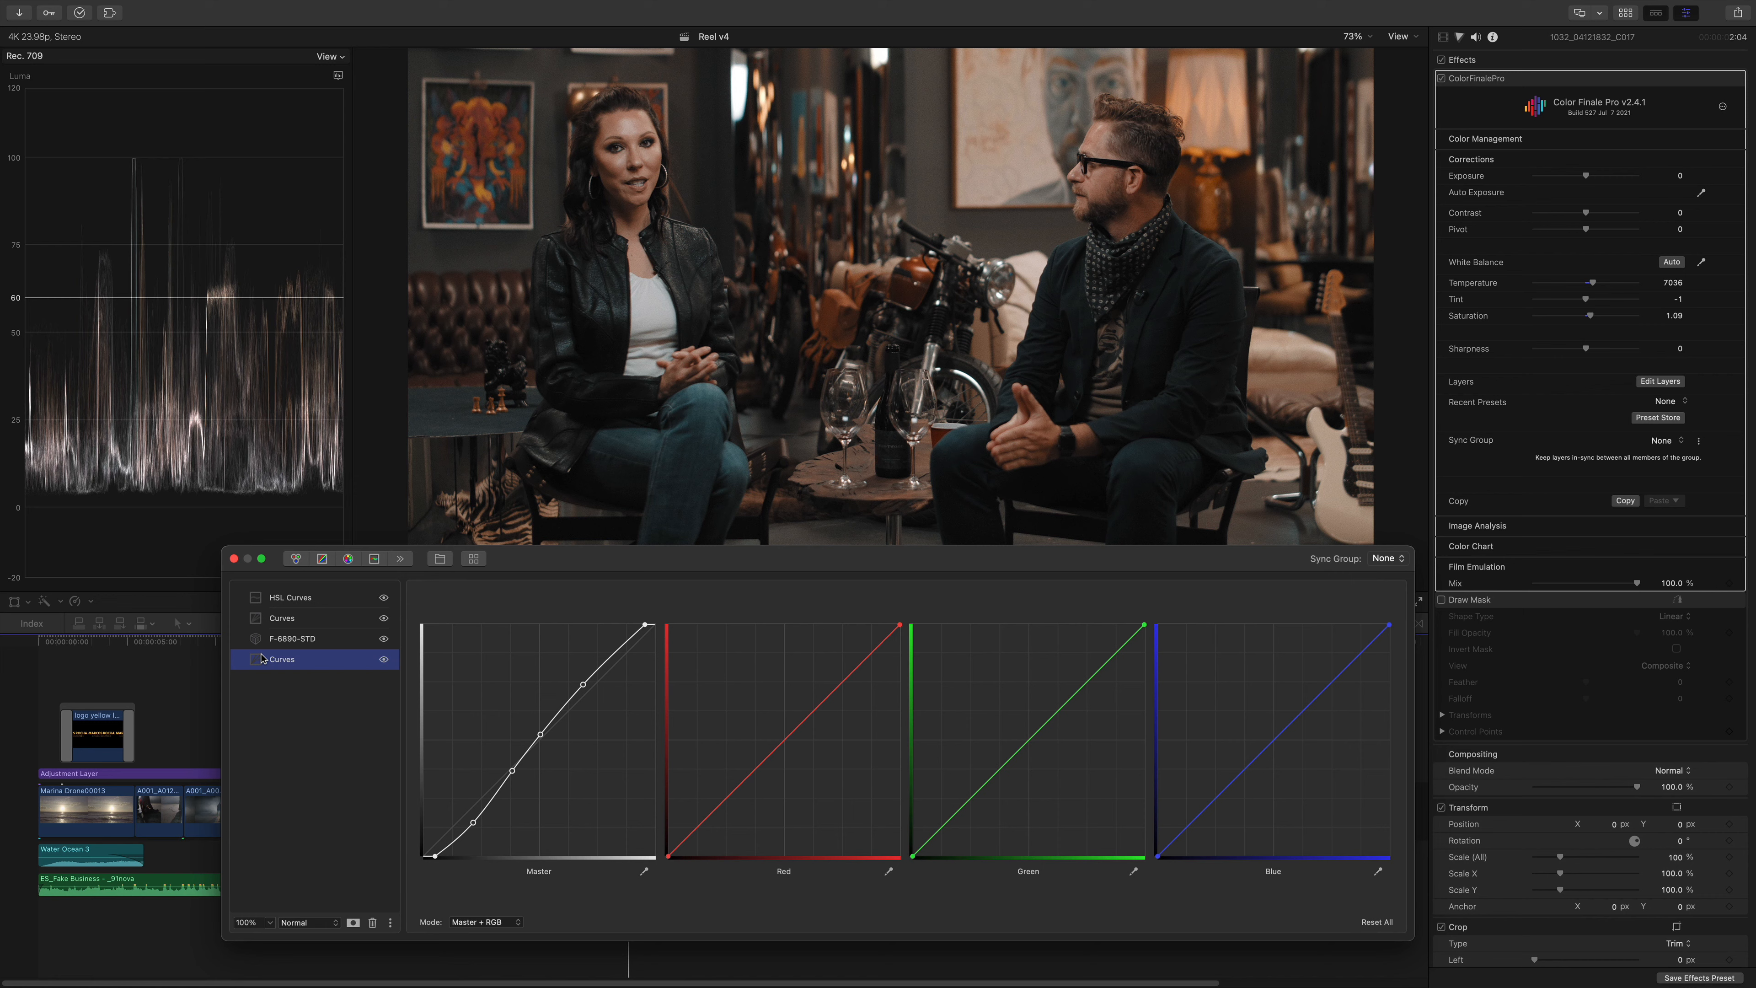
{"action": "left_click", "coordinate": [291, 662]}
{"action": "left_click", "coordinate": [555, 824]}
{"action": "left_click", "coordinate": [328, 641]}
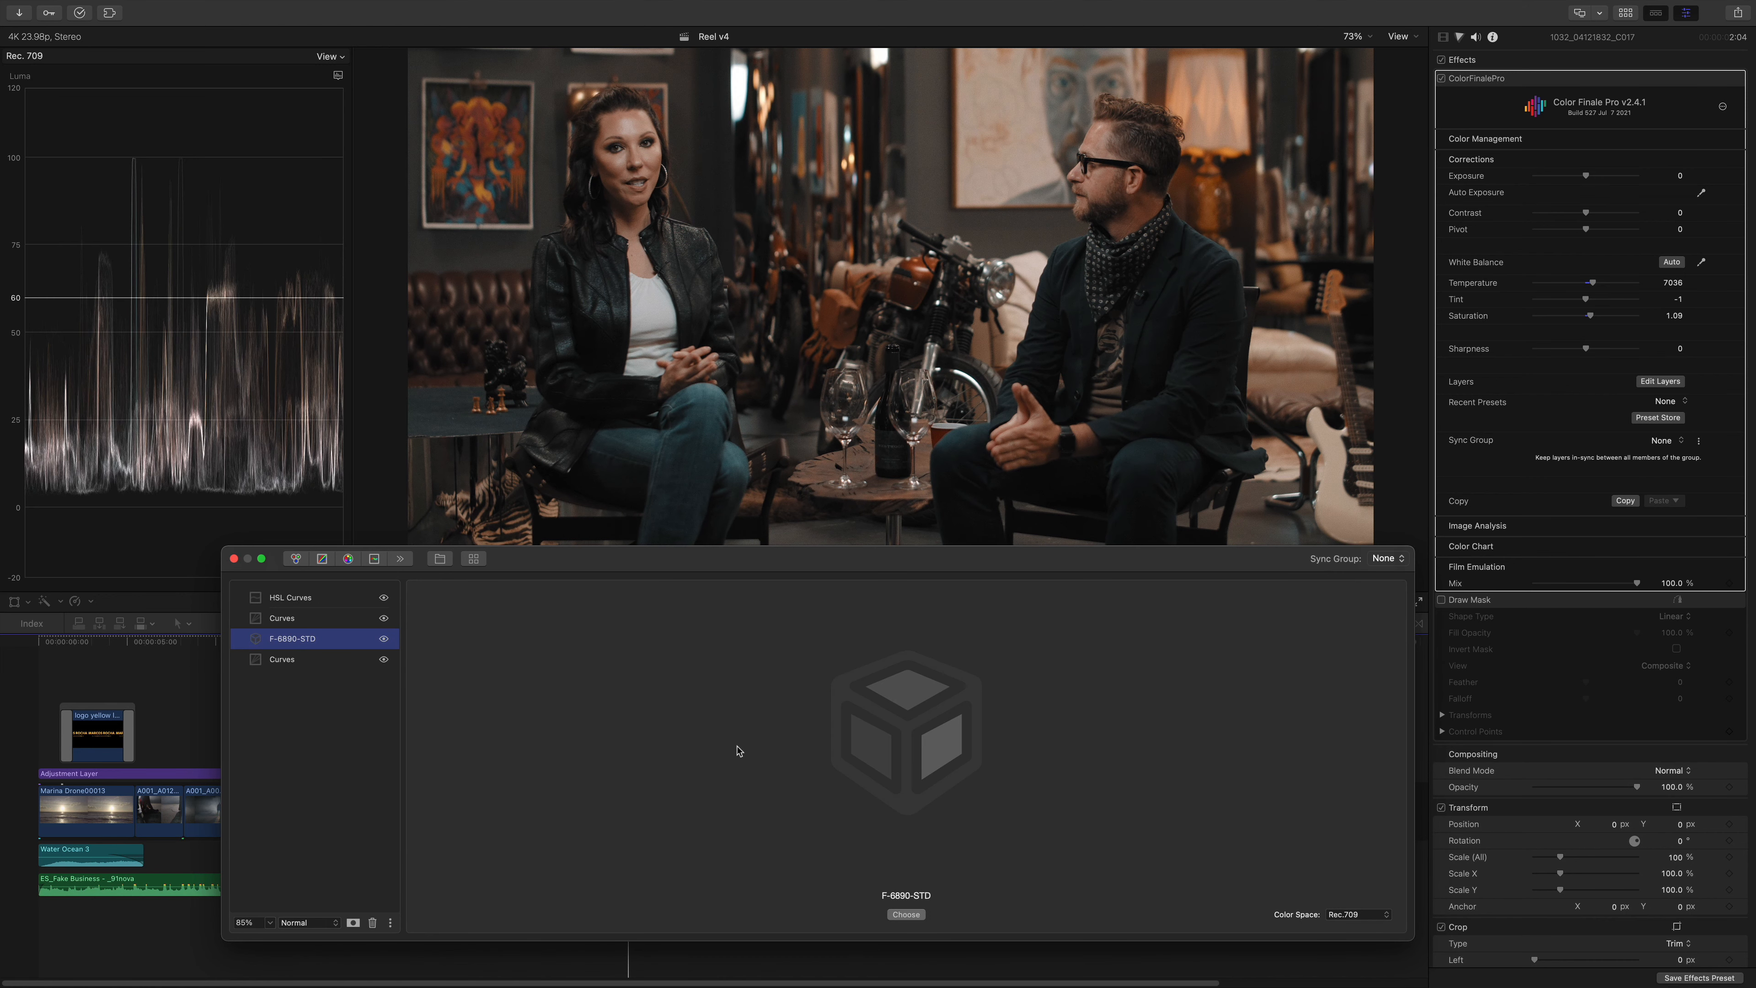